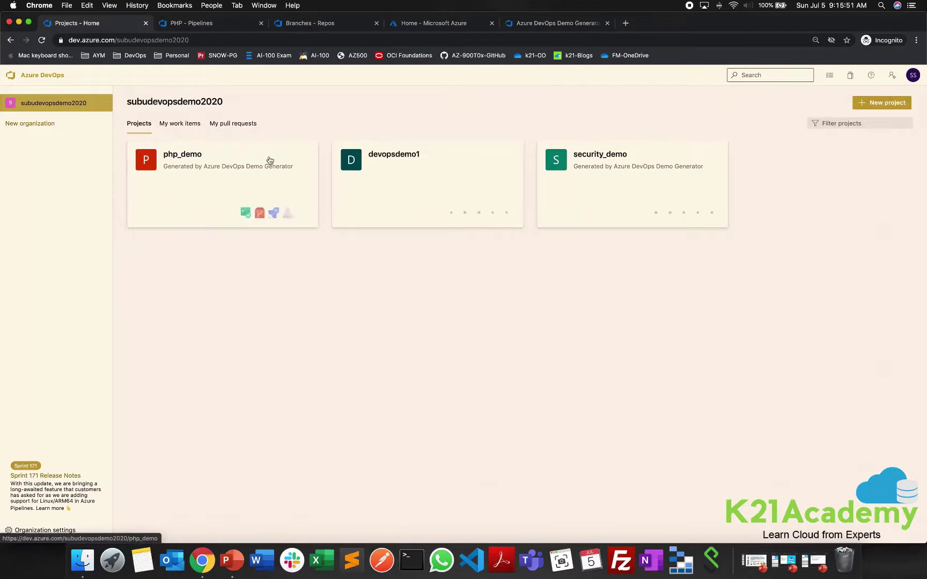
# Open the php_demo project, view its Test Plans hub, and check the test retention page in the project settings.
pyautogui.click(213, 186)
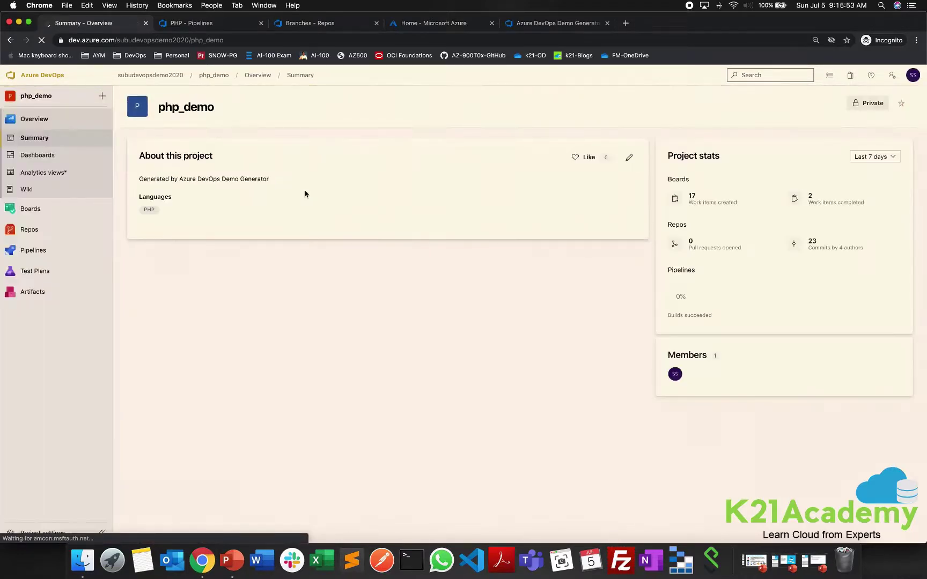
pyautogui.click(35, 270)
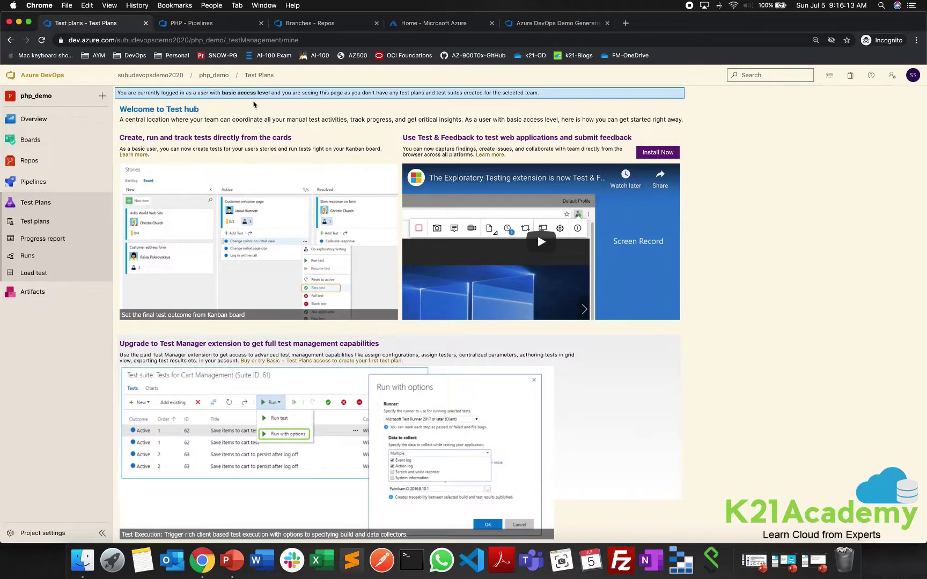
pyautogui.click(43, 533)
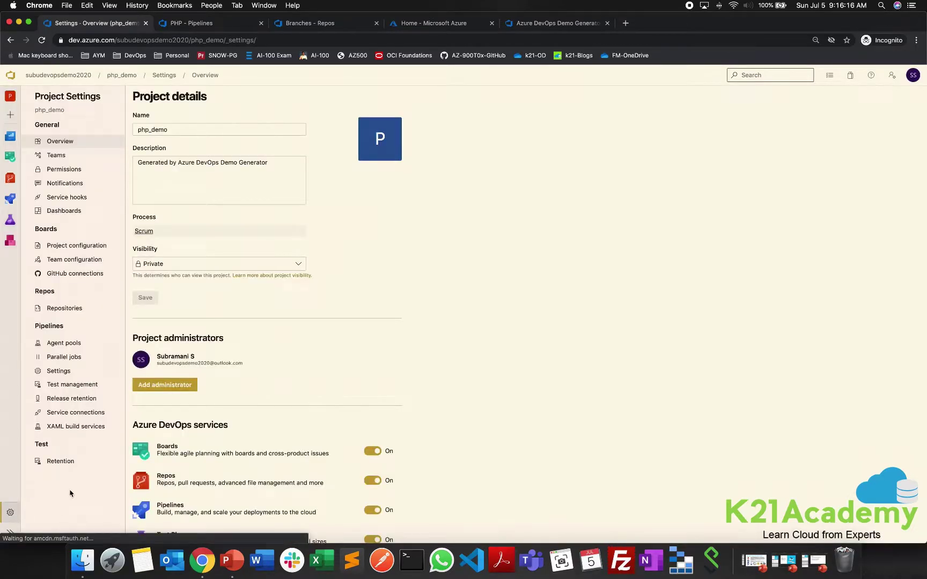
pyautogui.click(70, 461)
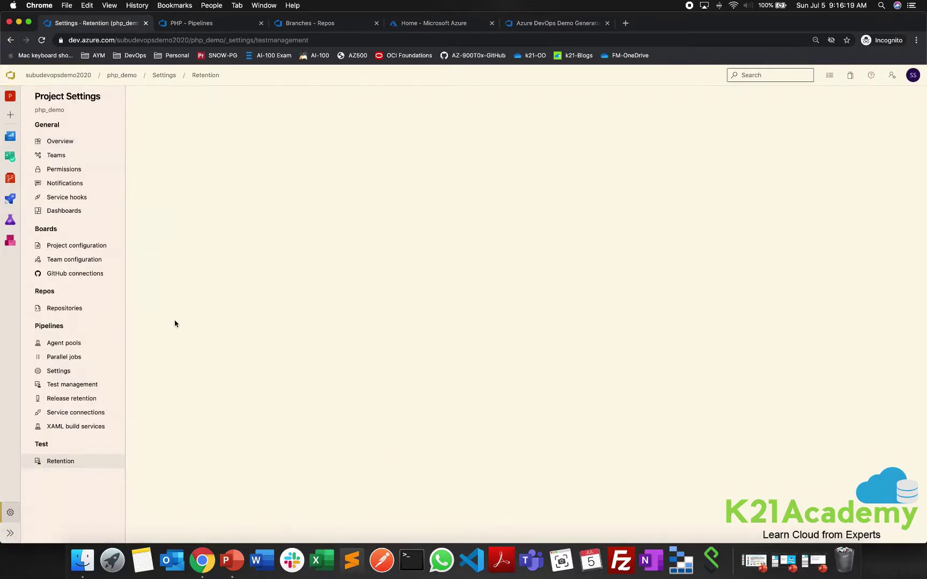
# Start the 30-day Basic + Test Plans free trial from the organization's billing settings.
pyautogui.click(58, 75)
pyautogui.click(34, 530)
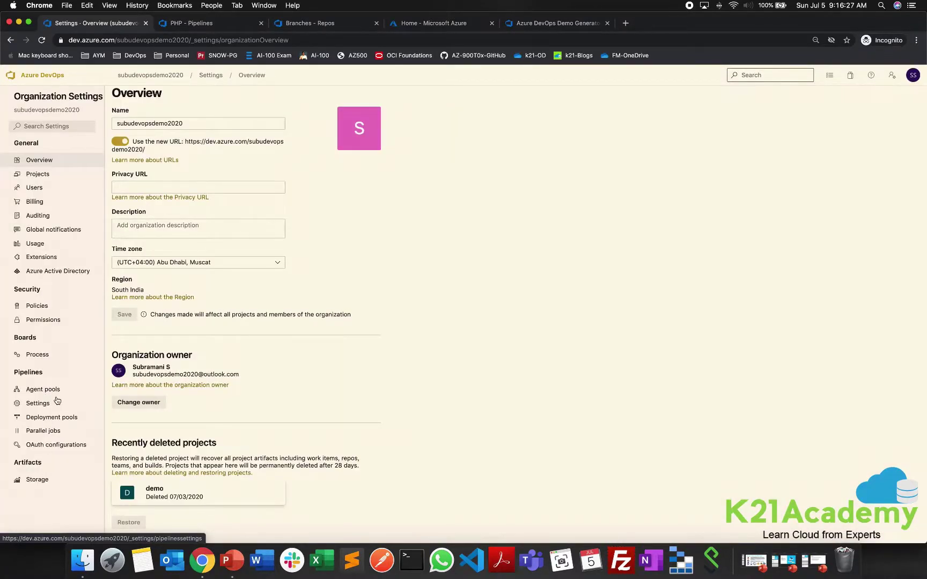
pyautogui.click(35, 201)
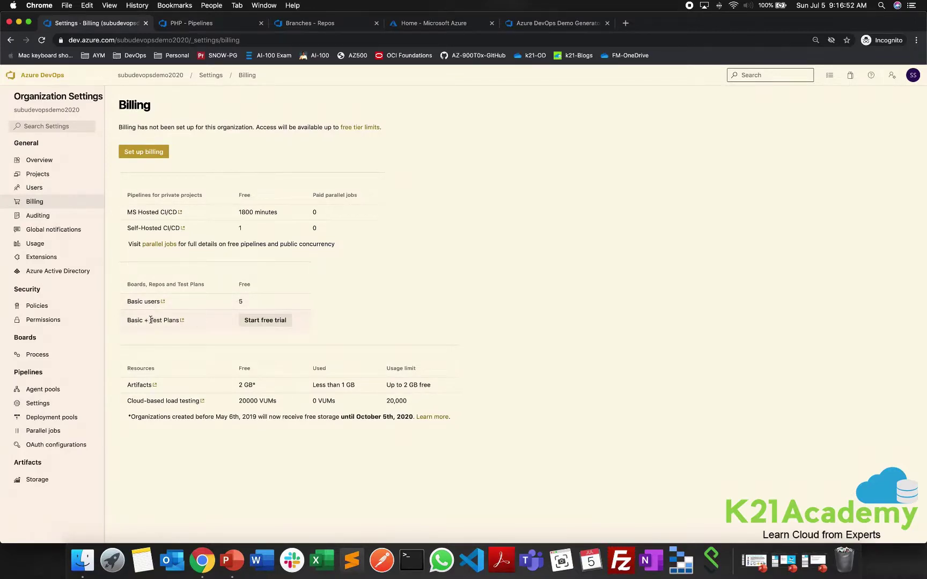
pyautogui.moveTo(151, 320); pyautogui.dragTo(168, 320)
pyautogui.click(284, 321)
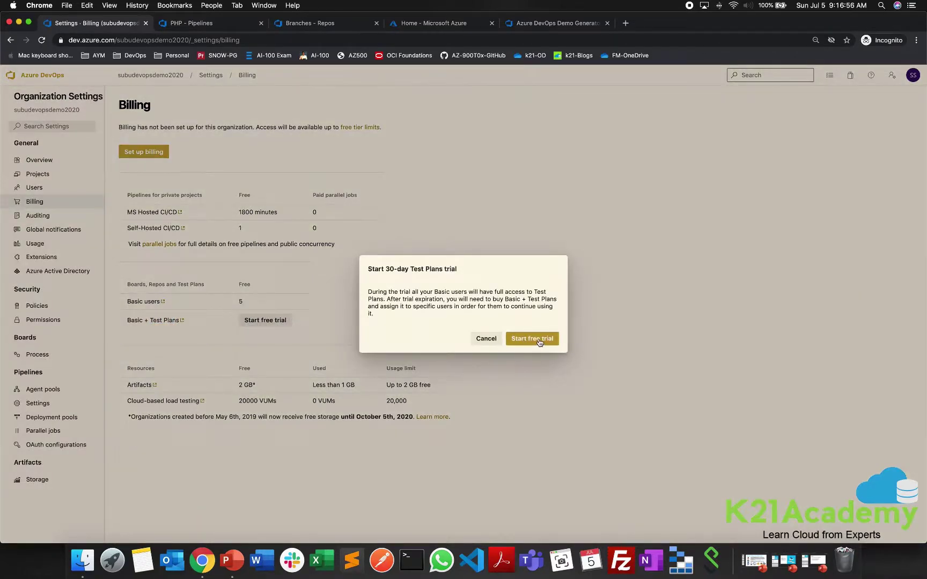
pyautogui.click(540, 344)
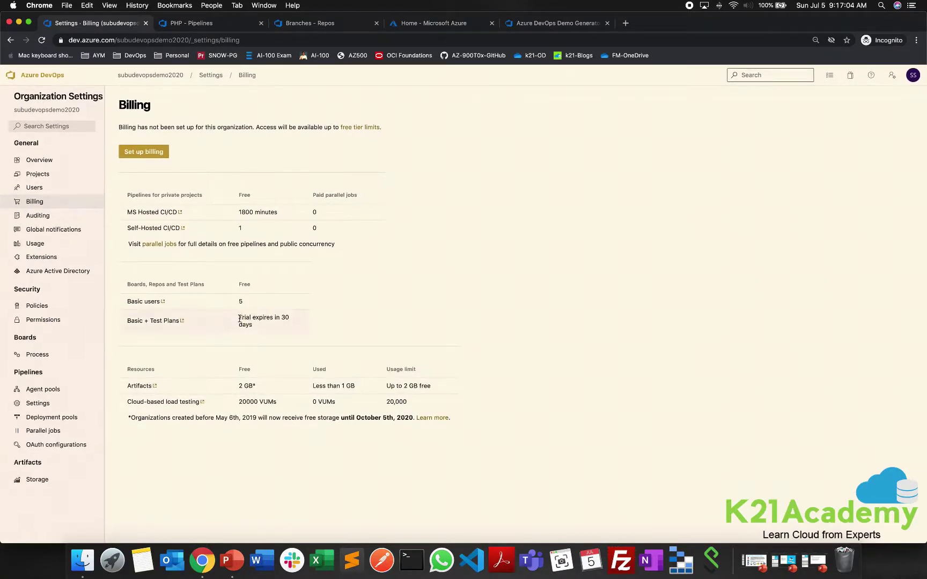
pyautogui.moveTo(239, 318); pyautogui.dragTo(259, 325)
pyautogui.click(402, 322)
# Create a new test plan named "demo" in the php_demo project.
pyautogui.click(163, 75)
pyautogui.click(239, 171)
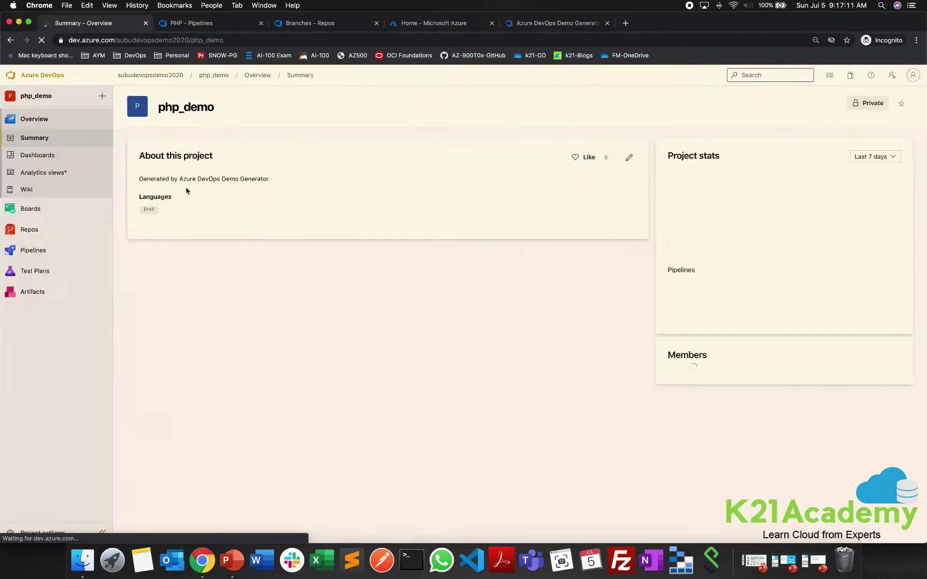
pyautogui.click(60, 274)
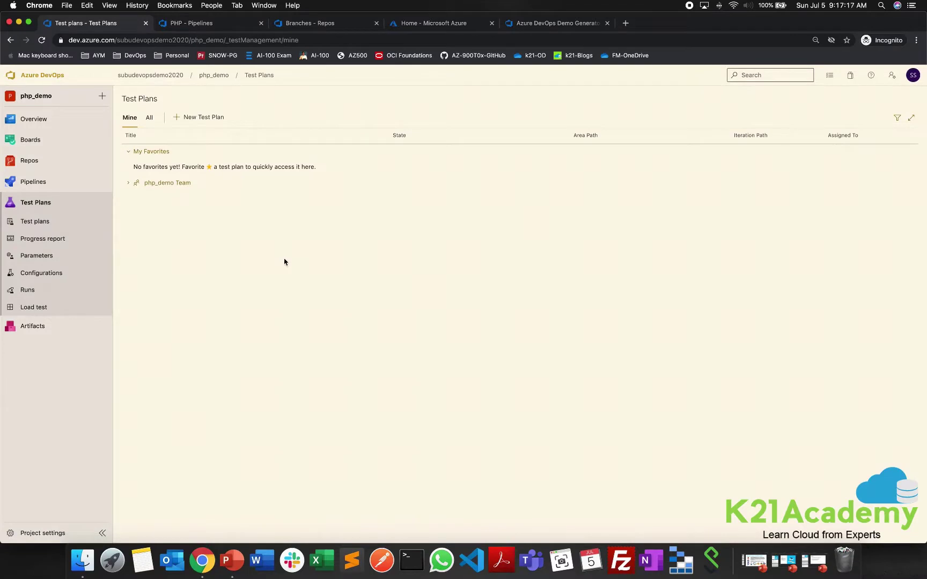
pyautogui.click(212, 119)
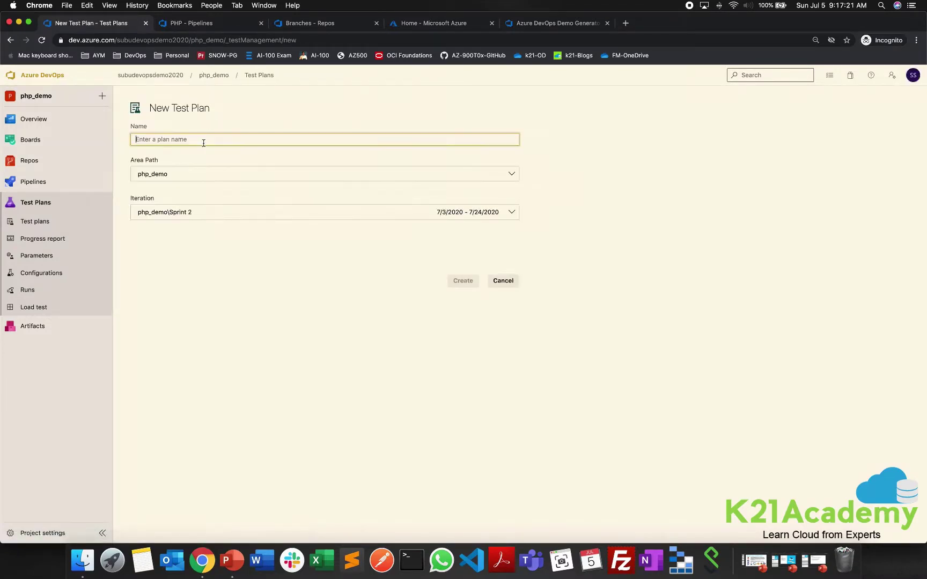
pyautogui.write('demo')
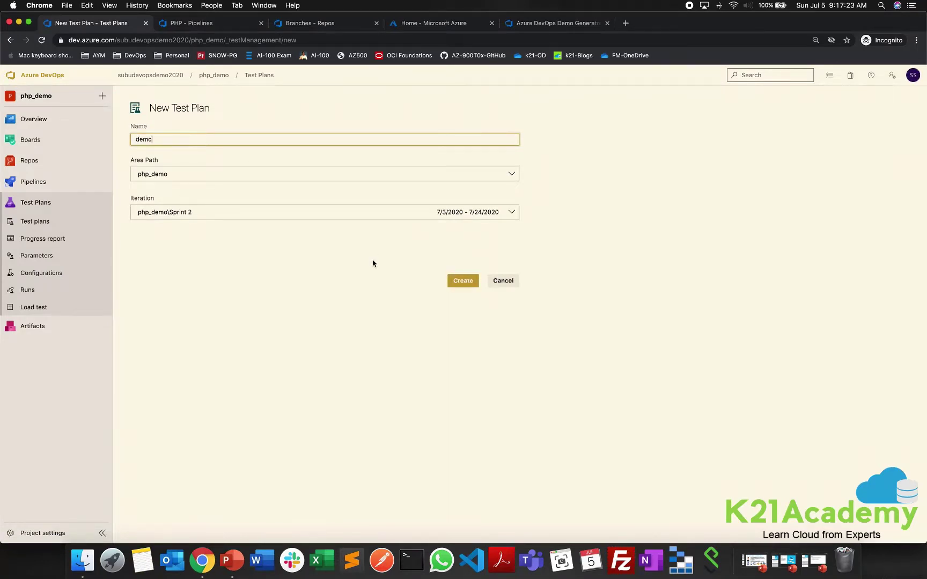
pyautogui.click(461, 280)
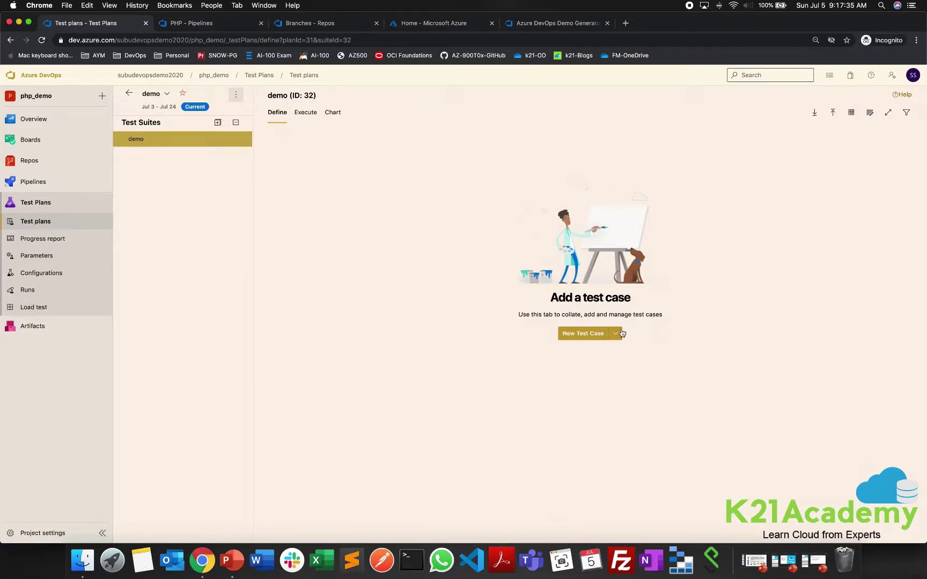
# Add a test case titled "demo test case" with one blank step to the demo suite and save it.
pyautogui.click(593, 335)
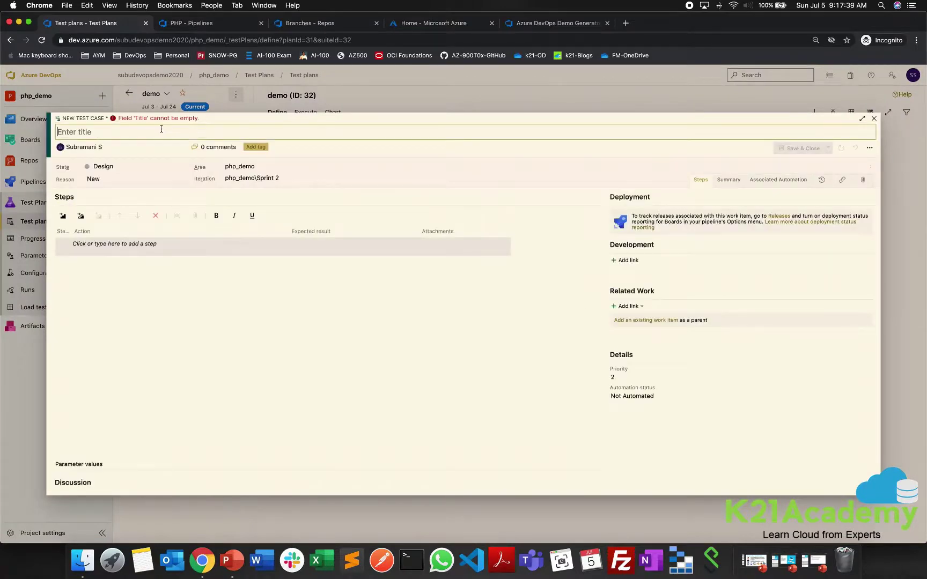
pyautogui.write('demo test case')
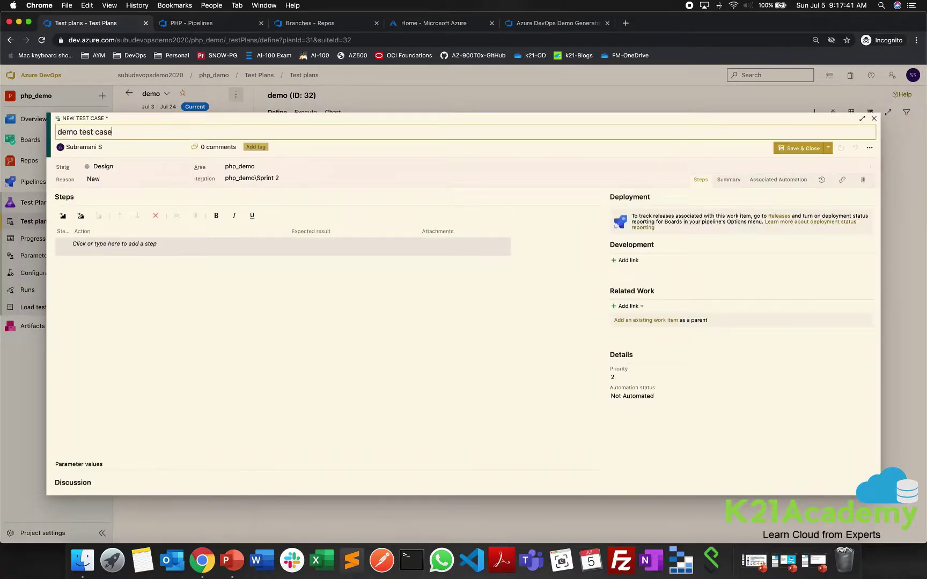
pyautogui.click(63, 216)
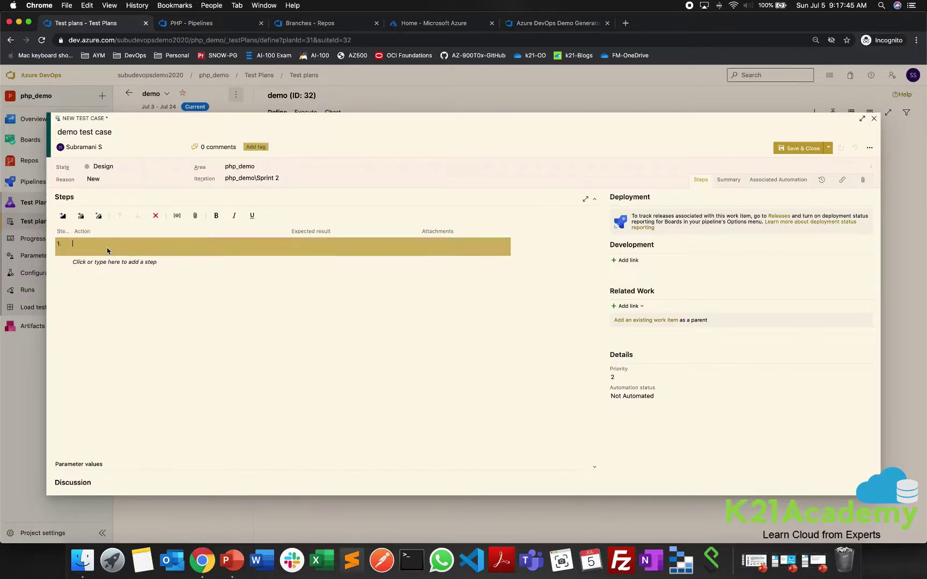
pyautogui.click(787, 150)
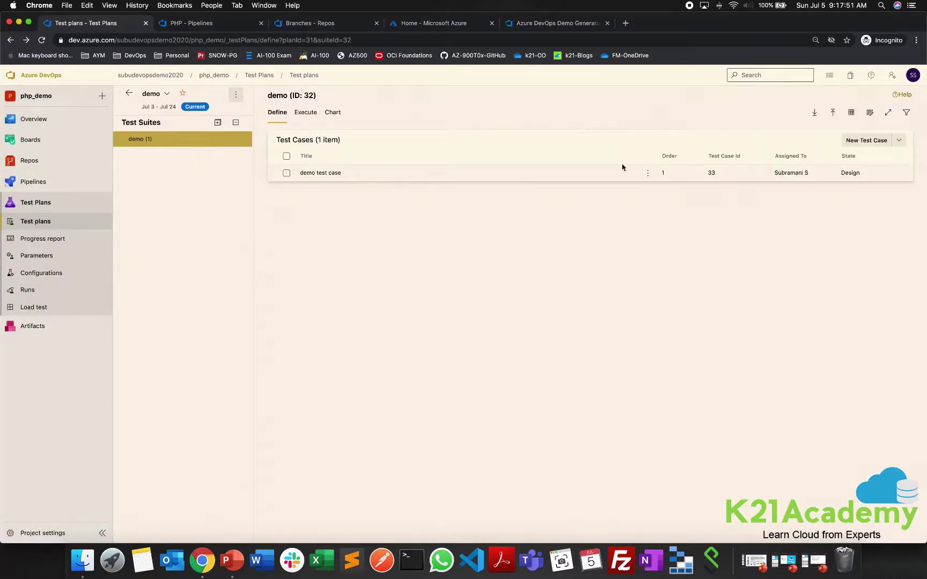
# View the other options for adding test cases and select "demo test case" in the suite.
pyautogui.click(898, 141)
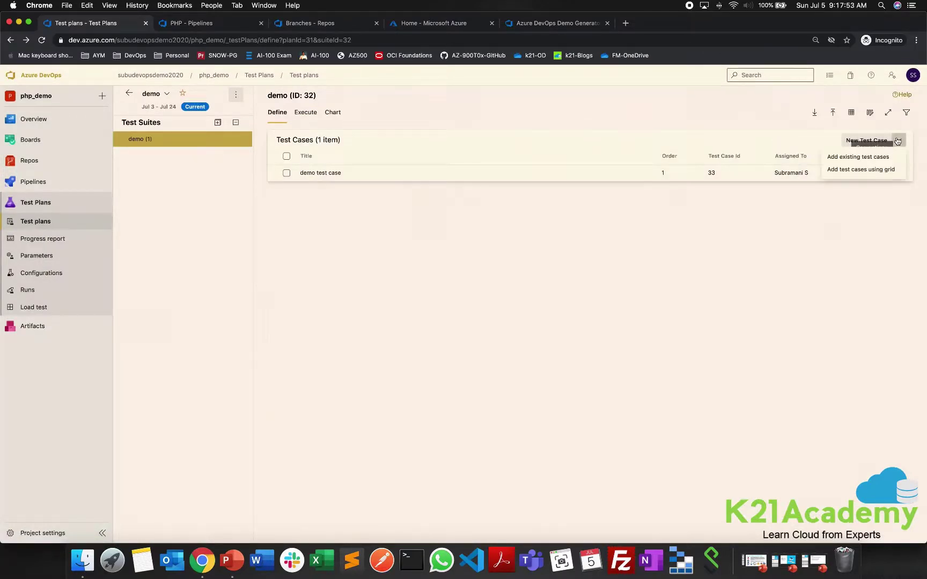
pyautogui.click(867, 196)
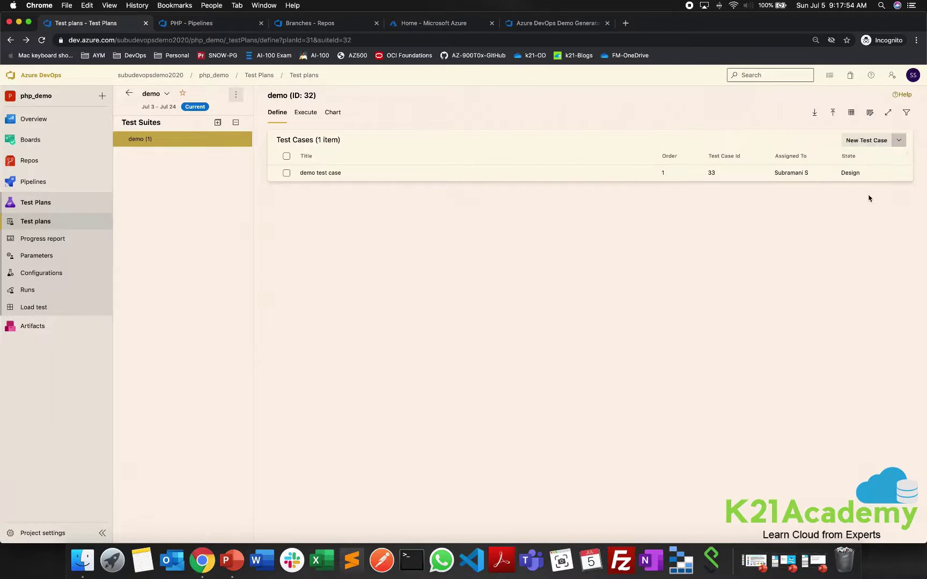
pyautogui.click(286, 174)
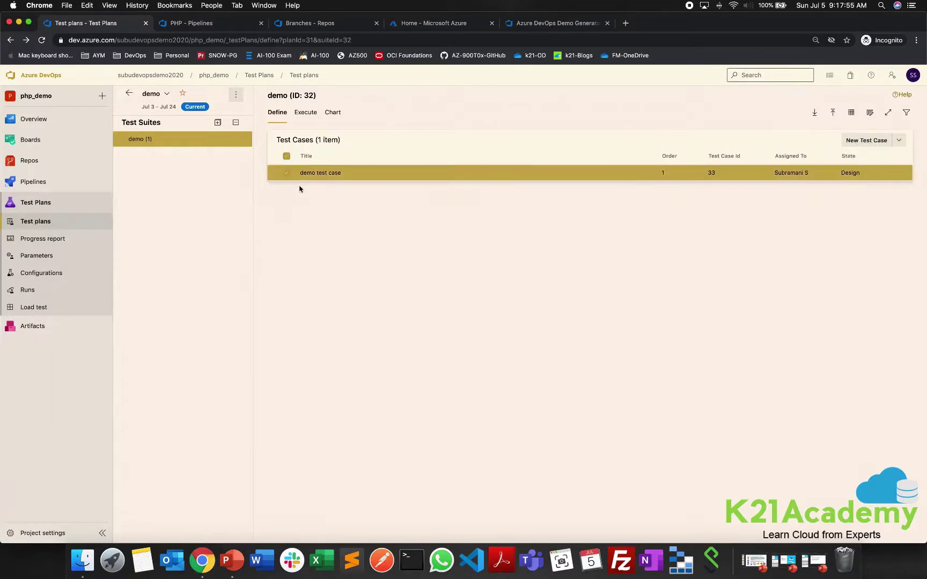
# Execute "demo test case" with the web application runner, pass its step, and save and close the run.
pyautogui.click(311, 122)
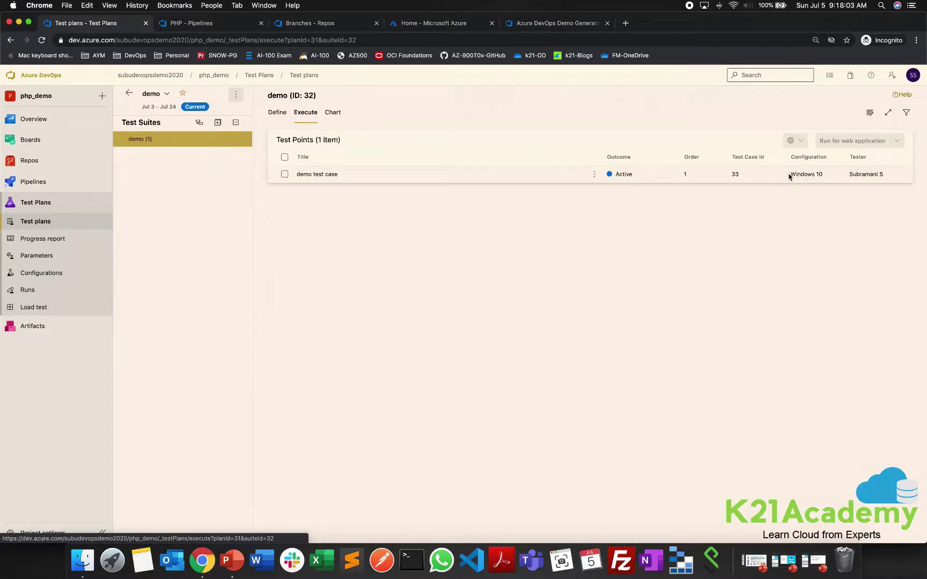
pyautogui.moveTo(789, 174); pyautogui.dragTo(811, 177)
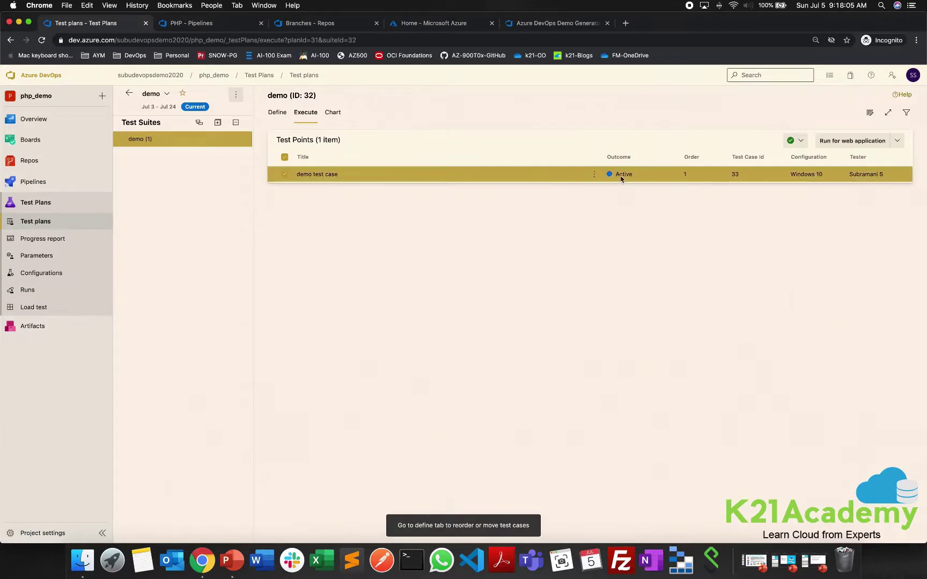
pyautogui.click(800, 142)
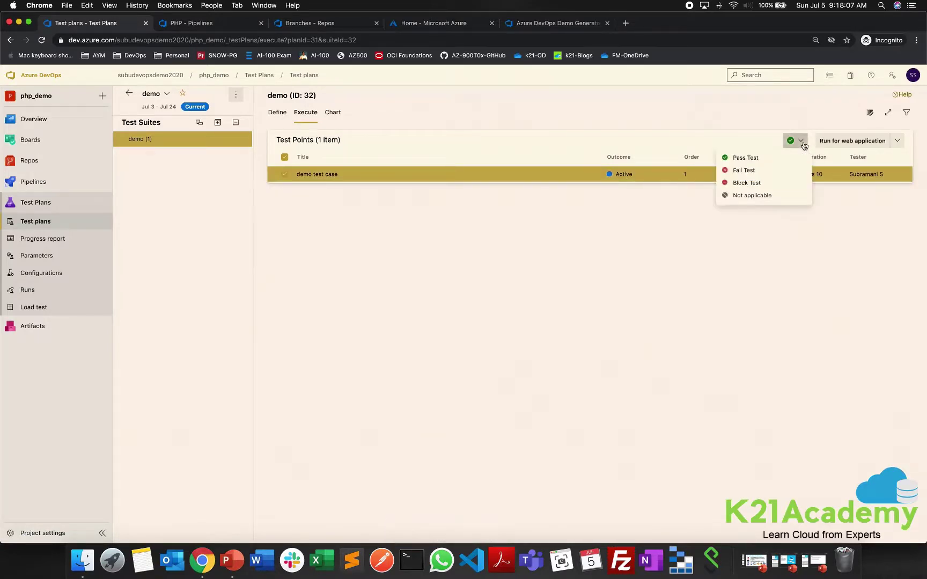
pyautogui.click(823, 226)
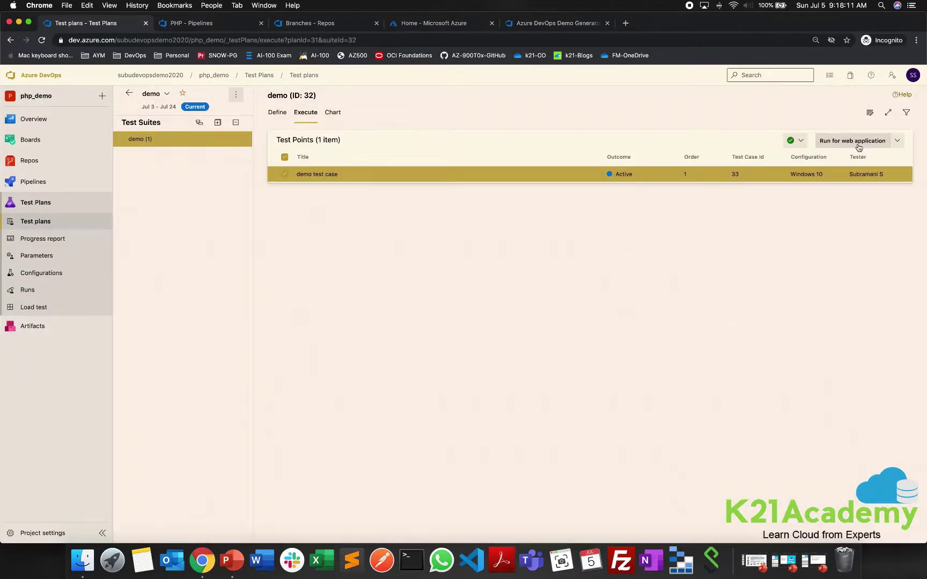
pyautogui.click(858, 144)
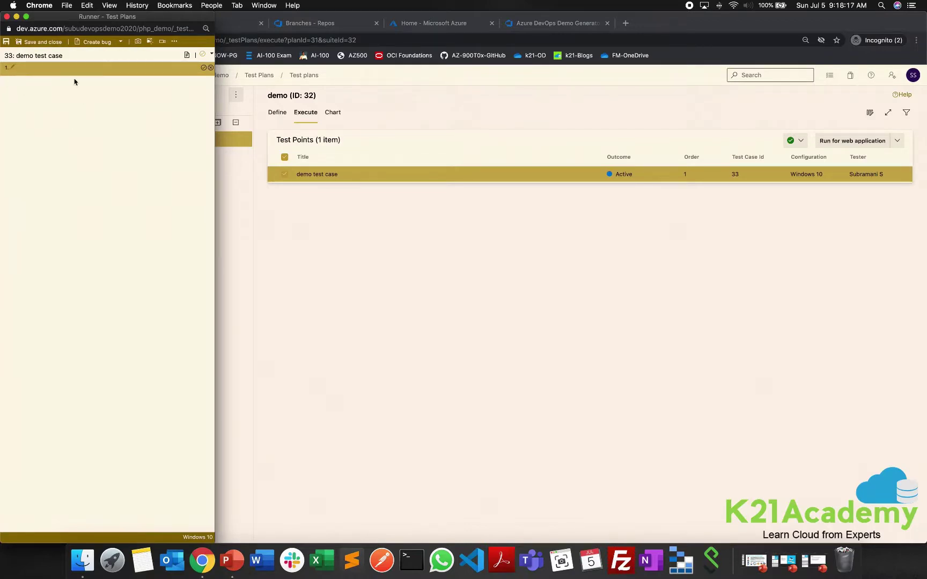
pyautogui.click(203, 68)
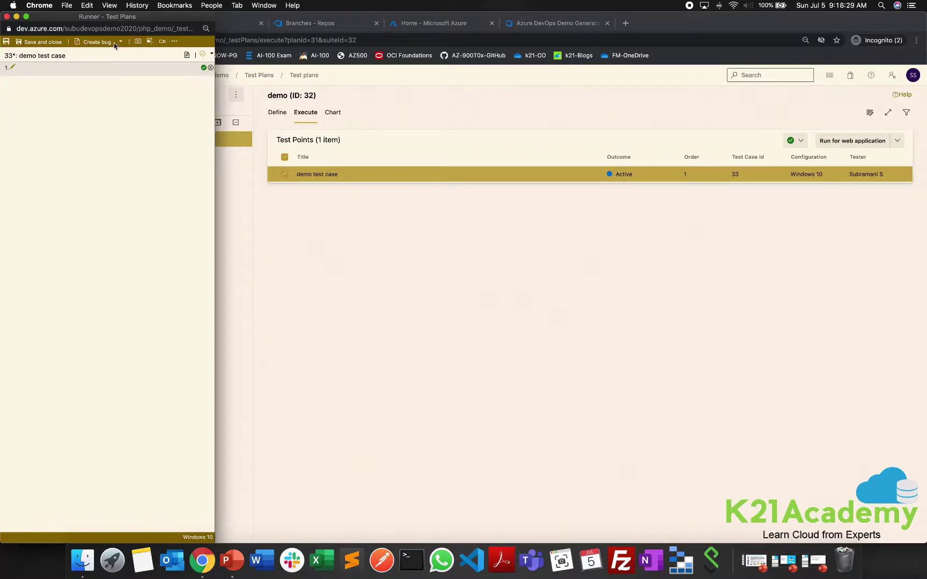
pyautogui.click(38, 42)
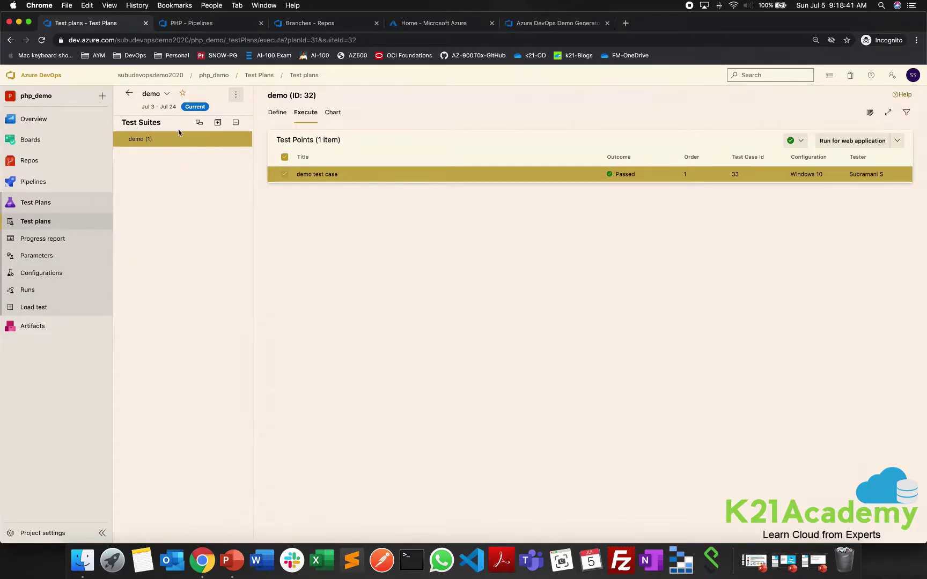
# Review the actions available for the demo suite and view the Test Plans progress report.
pyautogui.click(239, 139)
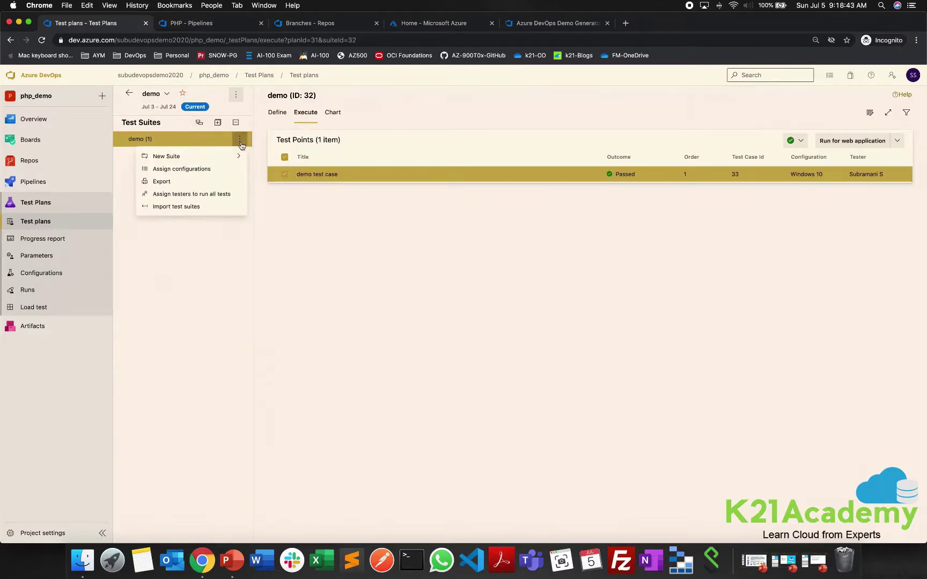
pyautogui.moveTo(210, 162)
pyautogui.click(462, 263)
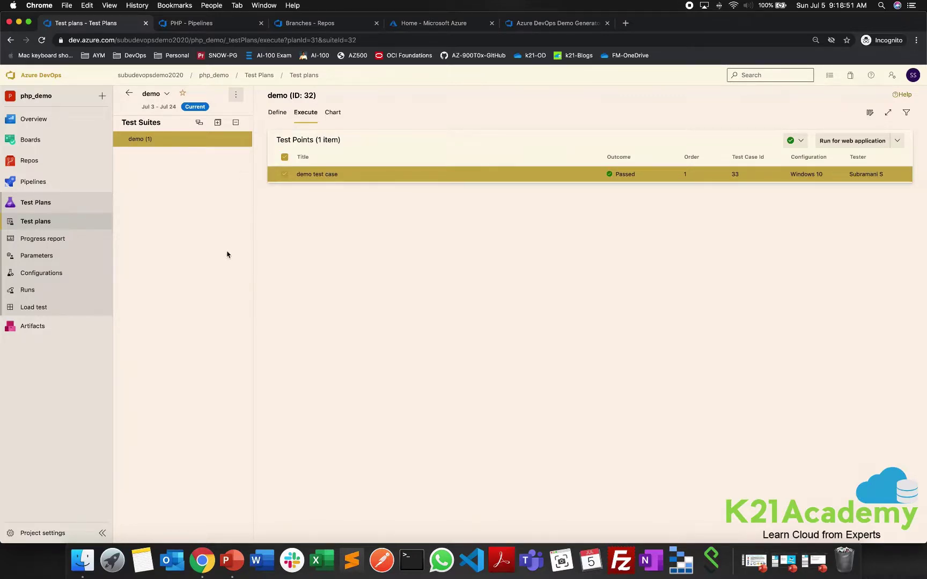
pyautogui.click(55, 238)
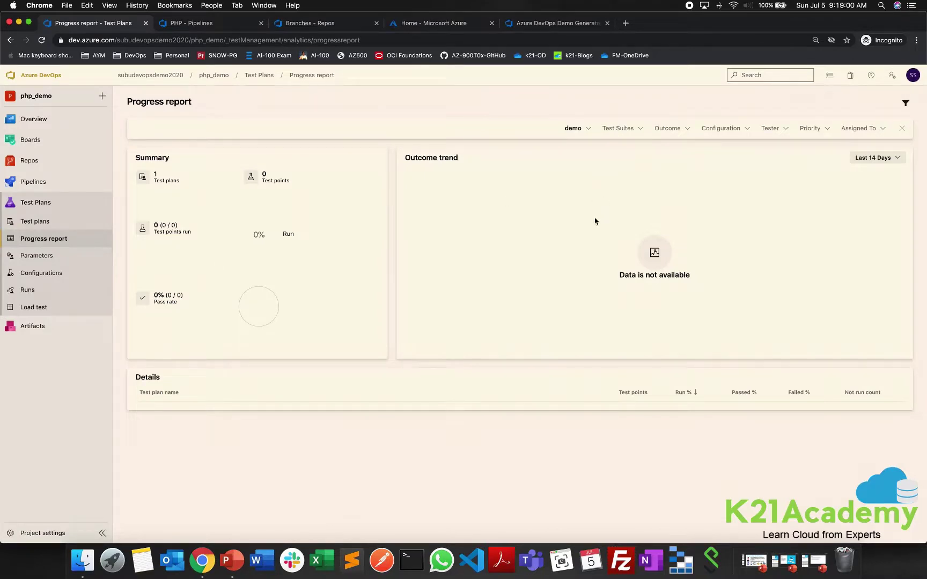
# Add a new shared parameter set to the project's test parameters.
pyautogui.click(78, 255)
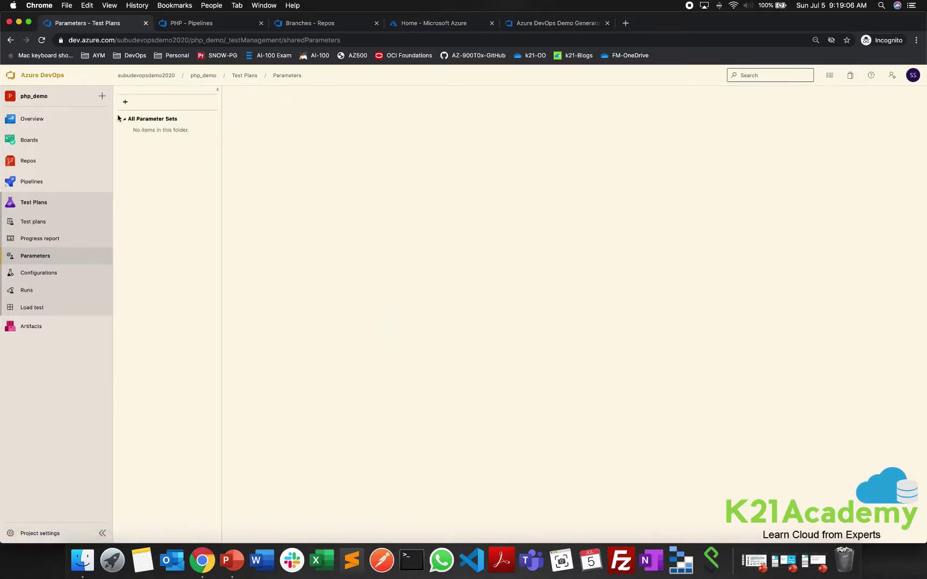
pyautogui.click(125, 102)
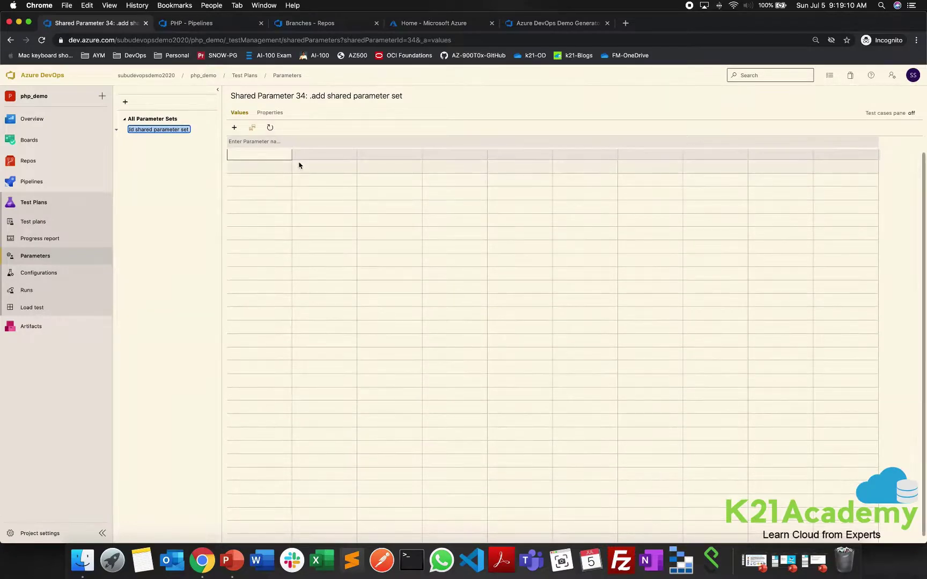
# Create and save a new test configuration named "macos" in the project's test configurations.
pyautogui.click(38, 275)
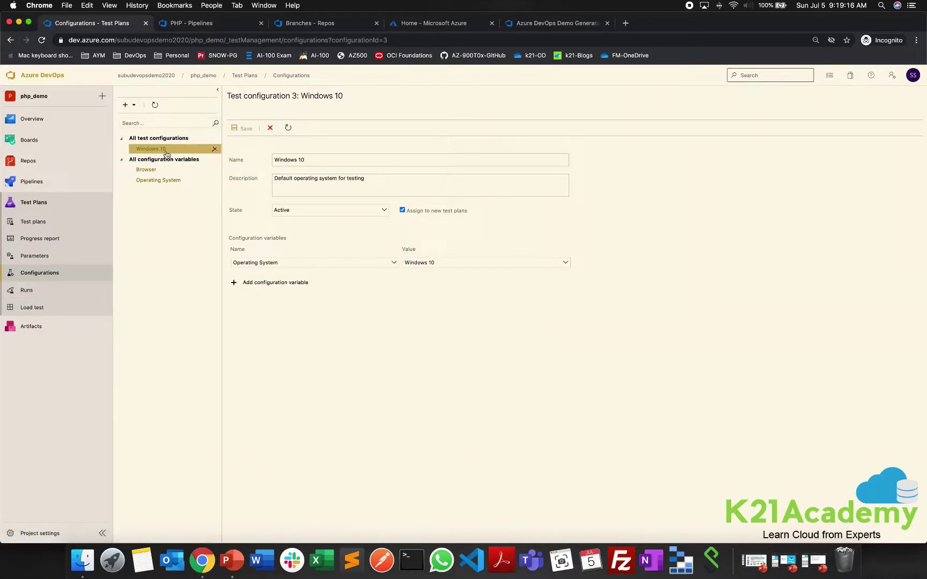
pyautogui.click(134, 106)
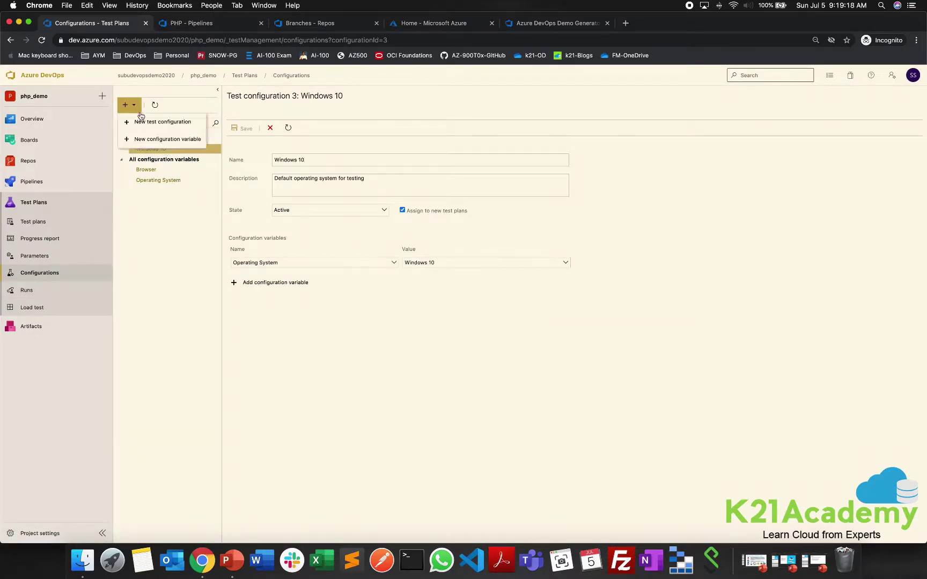
pyautogui.click(151, 123)
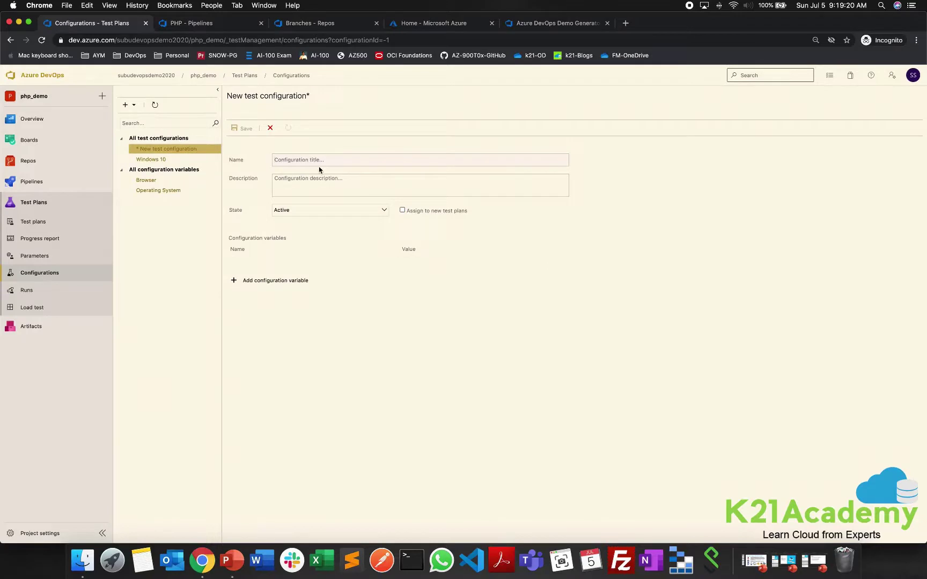
pyautogui.write('macos')
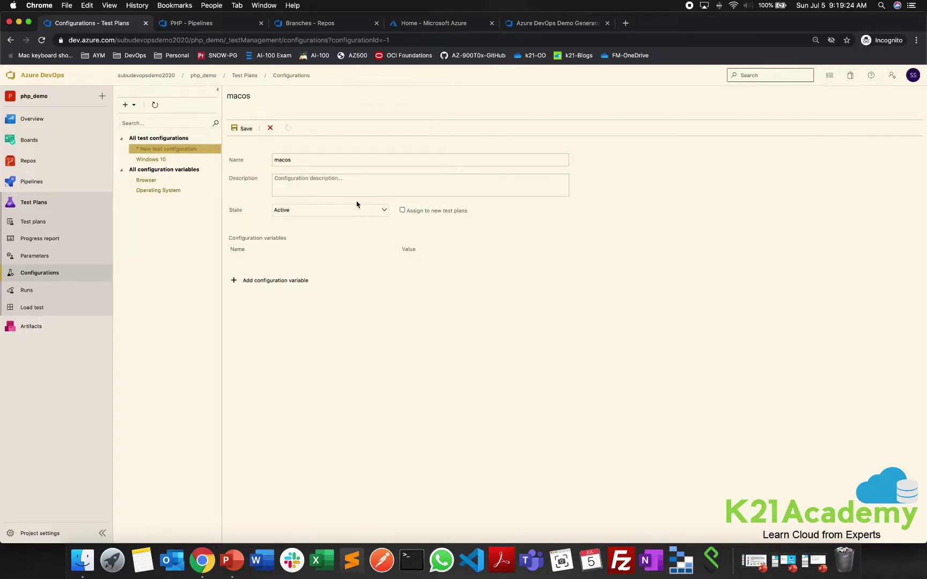
pyautogui.click(246, 129)
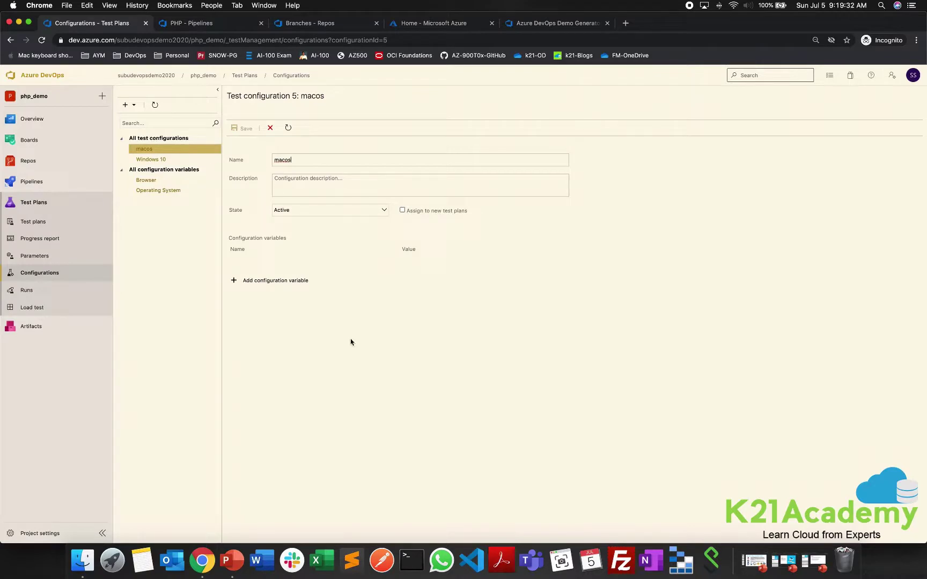
# Check the recent test runs and start a new URL-based load test named "google.com".
pyautogui.click(40, 291)
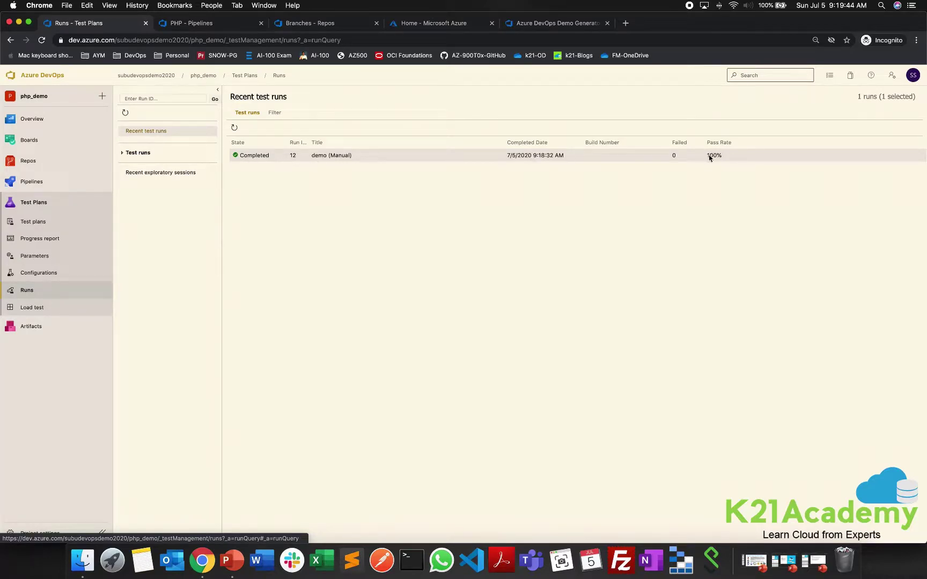
pyautogui.click(94, 311)
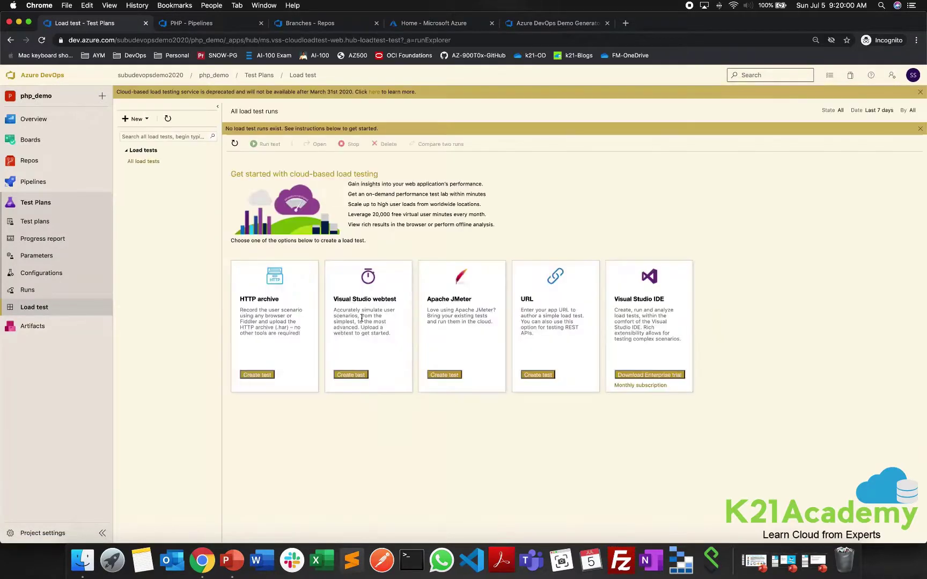
pyautogui.click(147, 116)
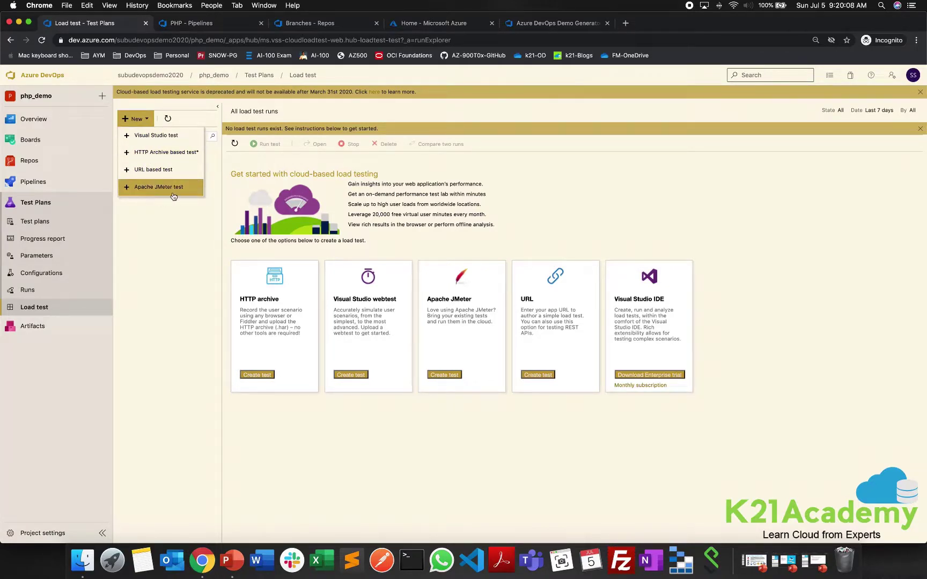
pyautogui.click(168, 171)
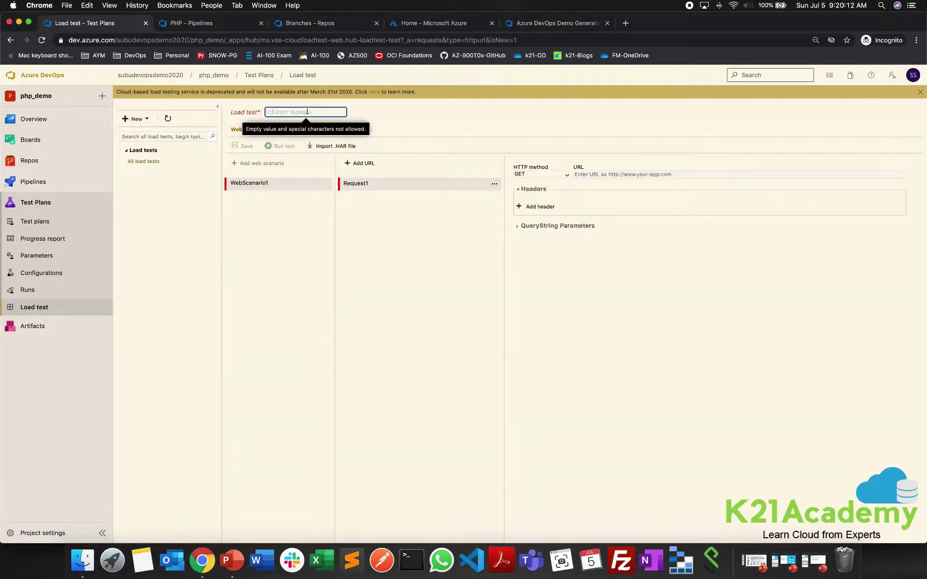
pyautogui.write('google.com.')
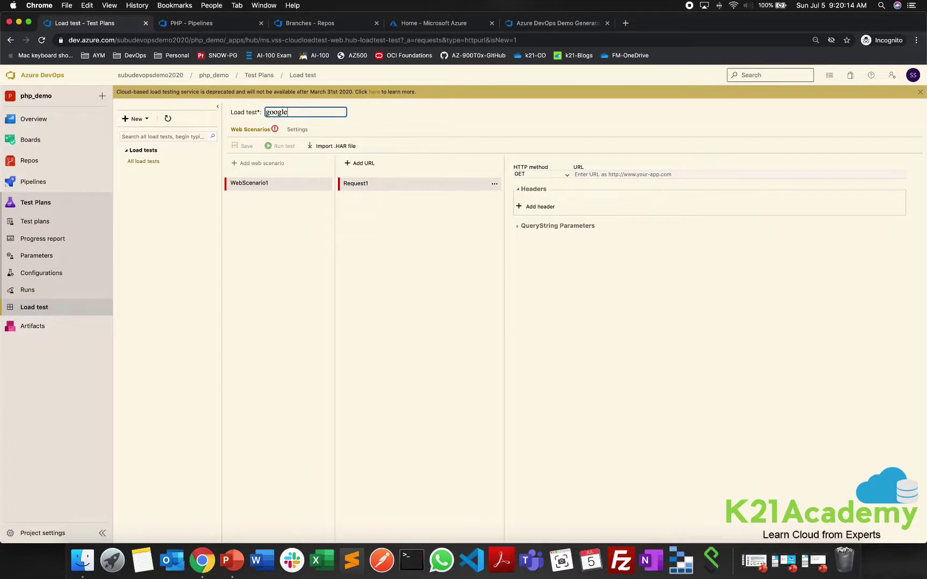
pyautogui.press('BackSpace')
pyautogui.click(271, 184)
pyautogui.click(274, 186)
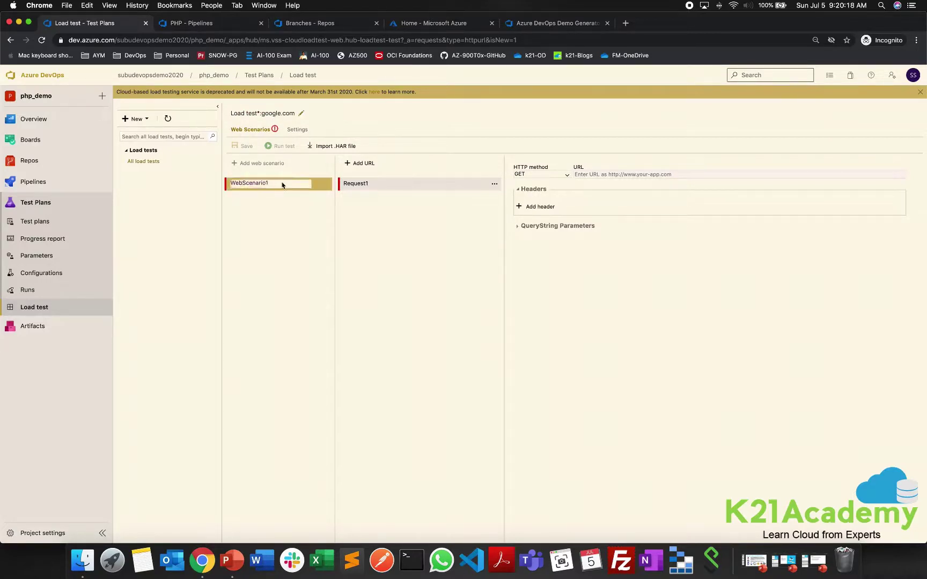
pyautogui.press('Return')
pyautogui.click(616, 184)
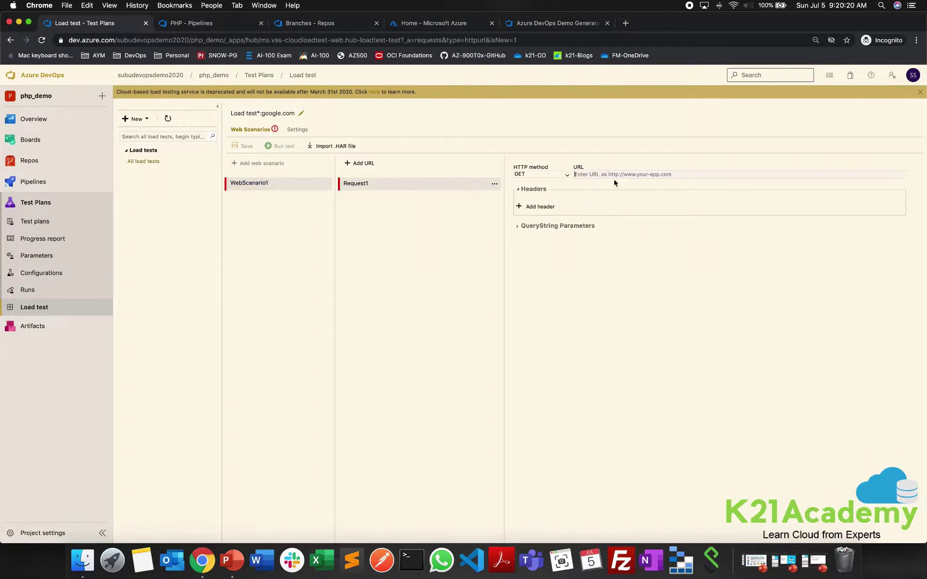
pyautogui.write('http')
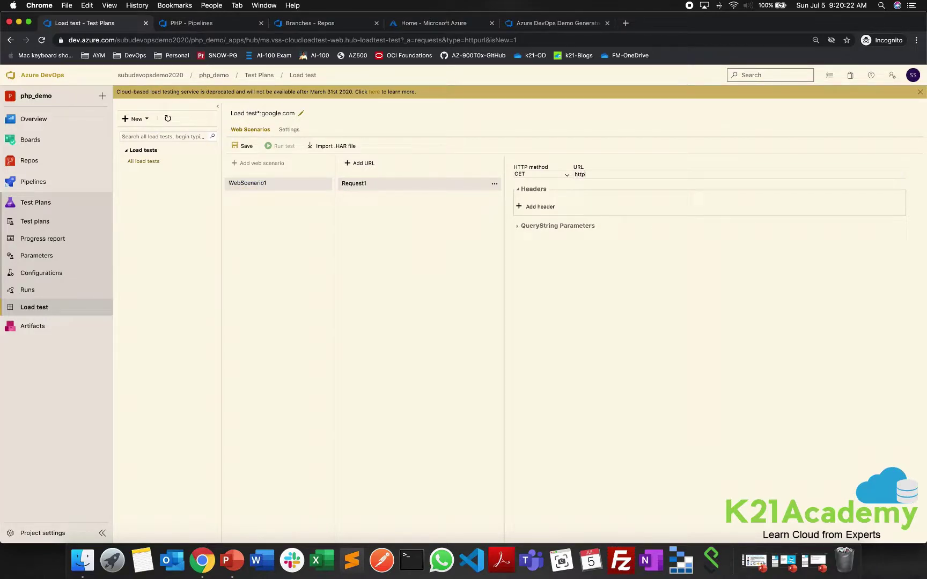
pyautogui.write('s://www.google.com')
pyautogui.click(366, 239)
pyautogui.click(245, 146)
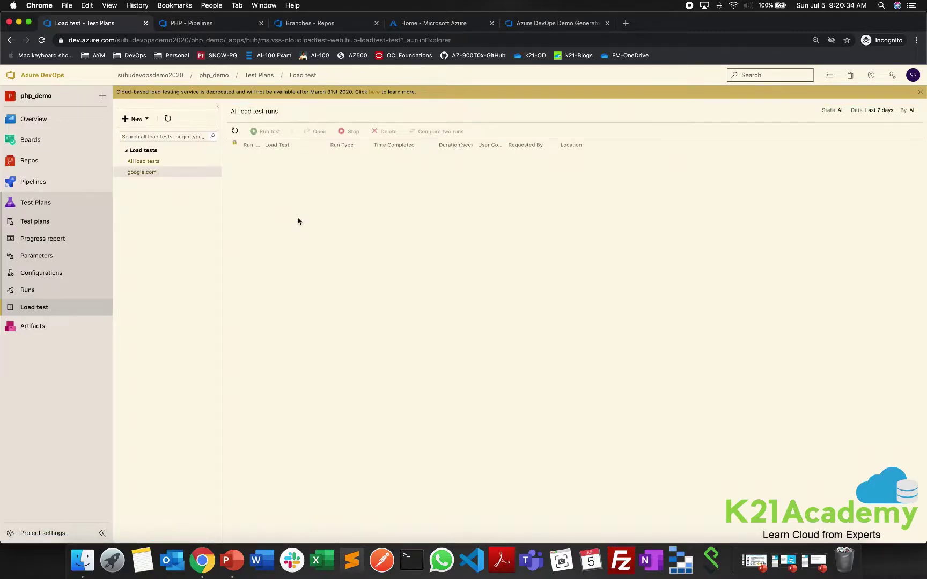
# Run the google.com load test and follow its status, user load, and start and end times.
pyautogui.click(142, 173)
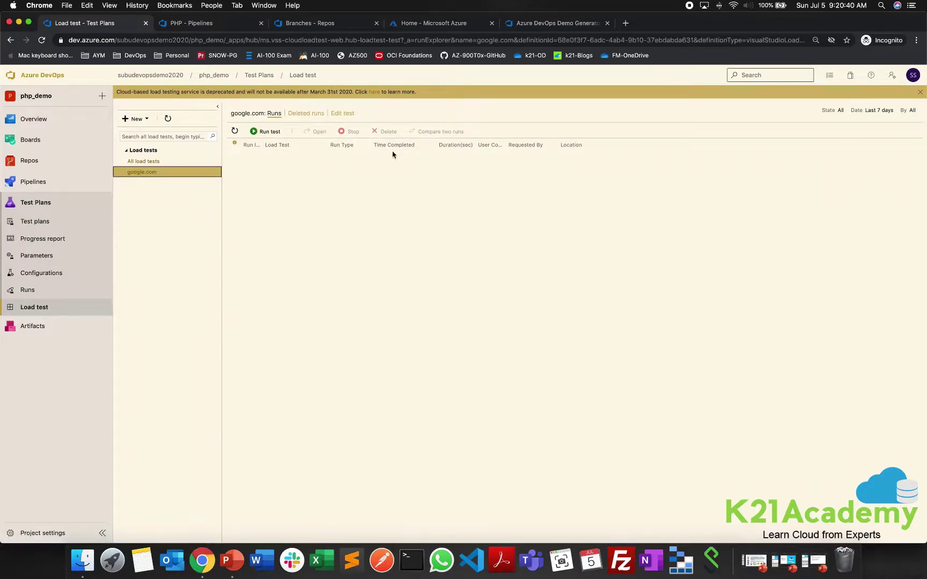
pyautogui.click(264, 132)
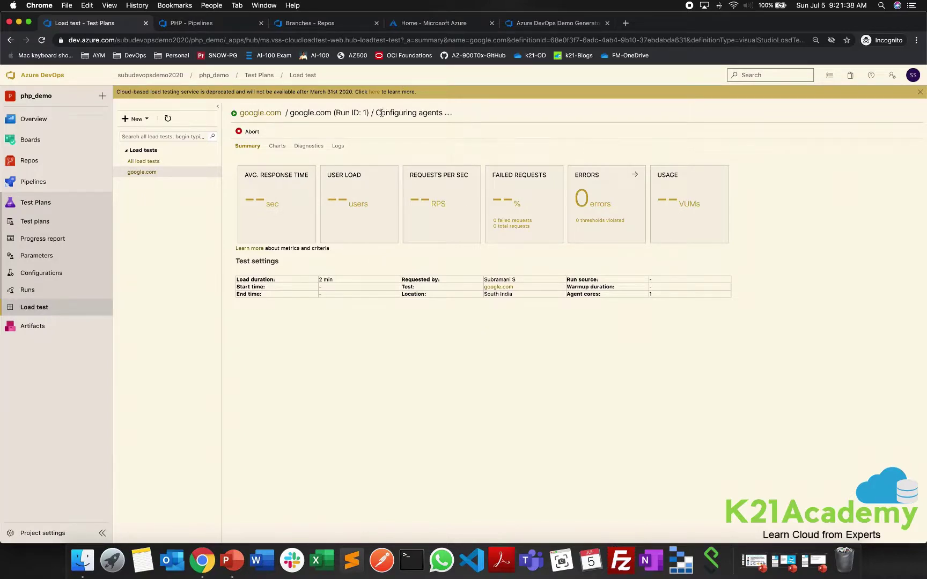
pyautogui.moveTo(375, 113); pyautogui.dragTo(460, 117)
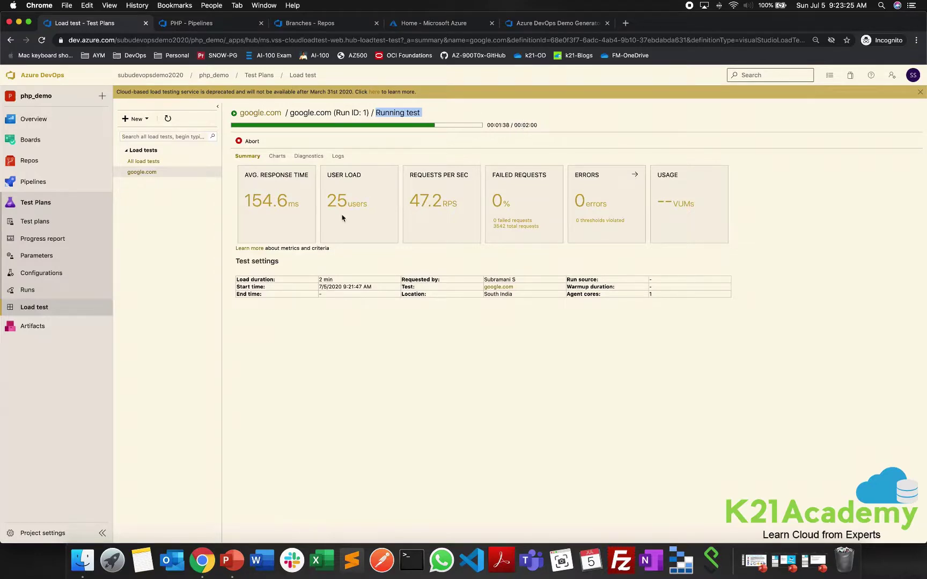
pyautogui.moveTo(328, 200); pyautogui.dragTo(370, 205)
pyautogui.click(375, 357)
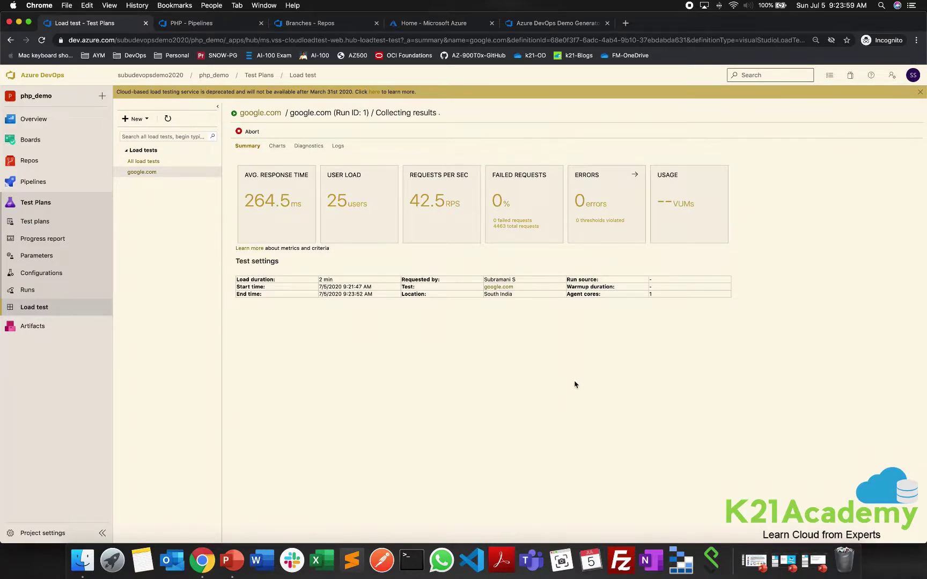
pyautogui.moveTo(373, 287); pyautogui.dragTo(321, 295)
pyautogui.click(352, 308)
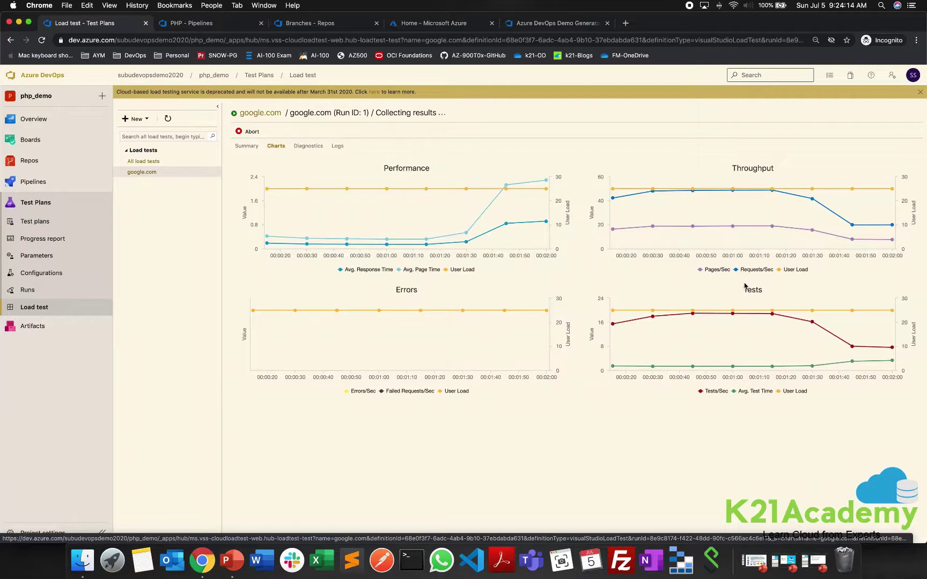
# Review the diagnostics, logs, summary and charts of the google.com load test run.
pyautogui.click(311, 132)
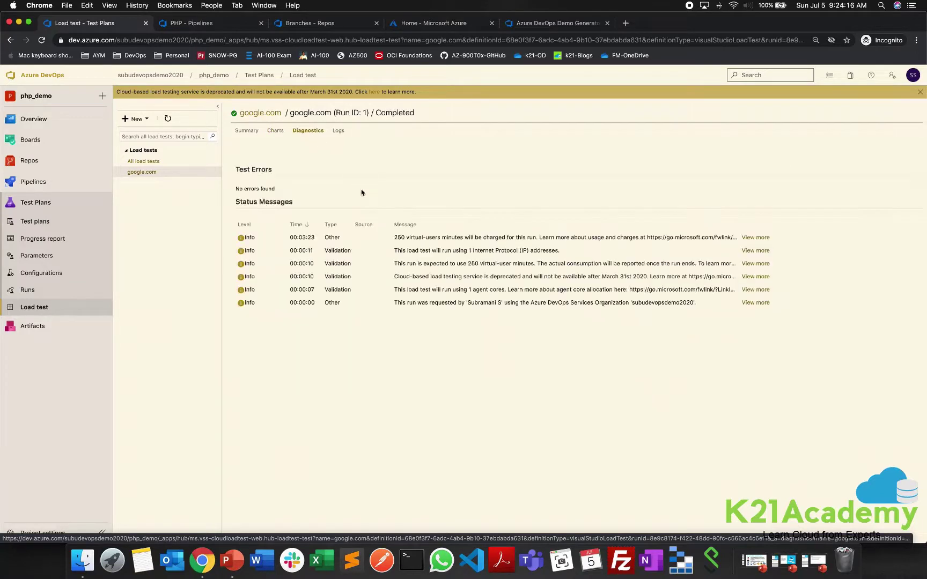
pyautogui.click(338, 131)
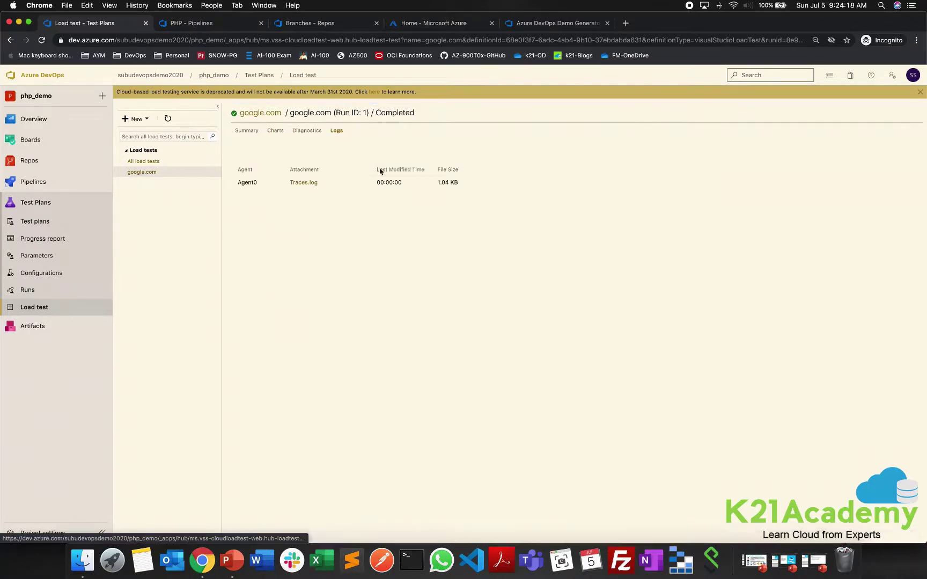
pyautogui.click(245, 133)
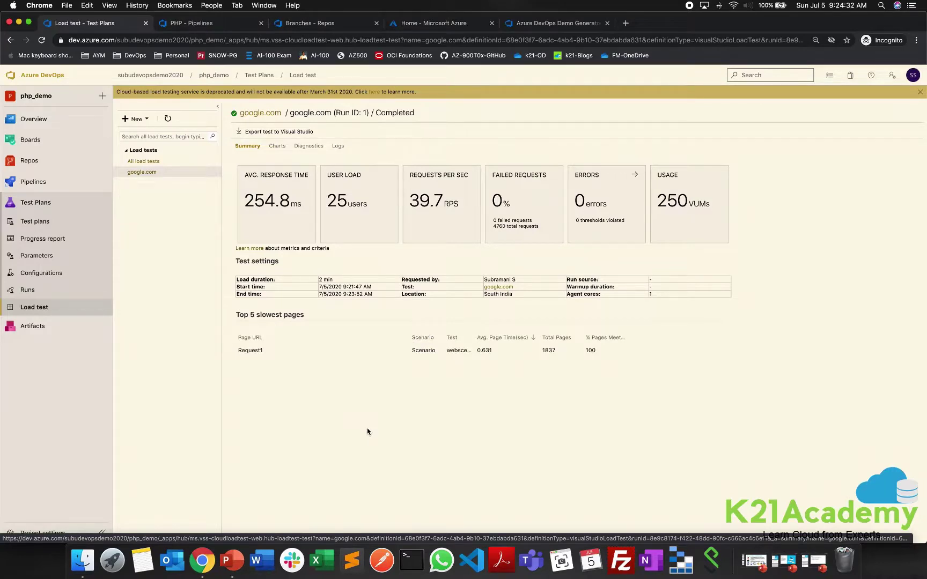
pyautogui.click(277, 146)
pyautogui.click(247, 147)
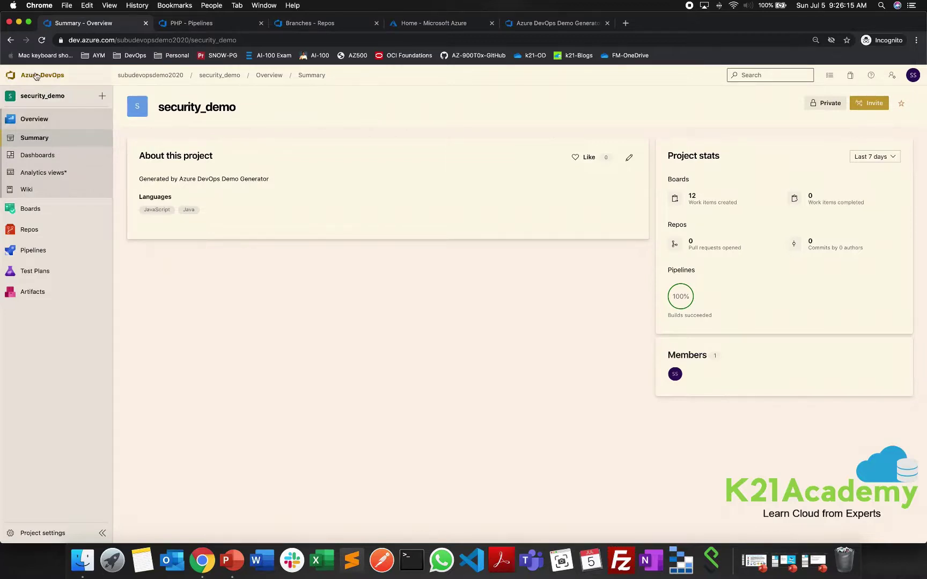
# Open the security_demo project from the organization's project list and read its description.
pyautogui.click(136, 75)
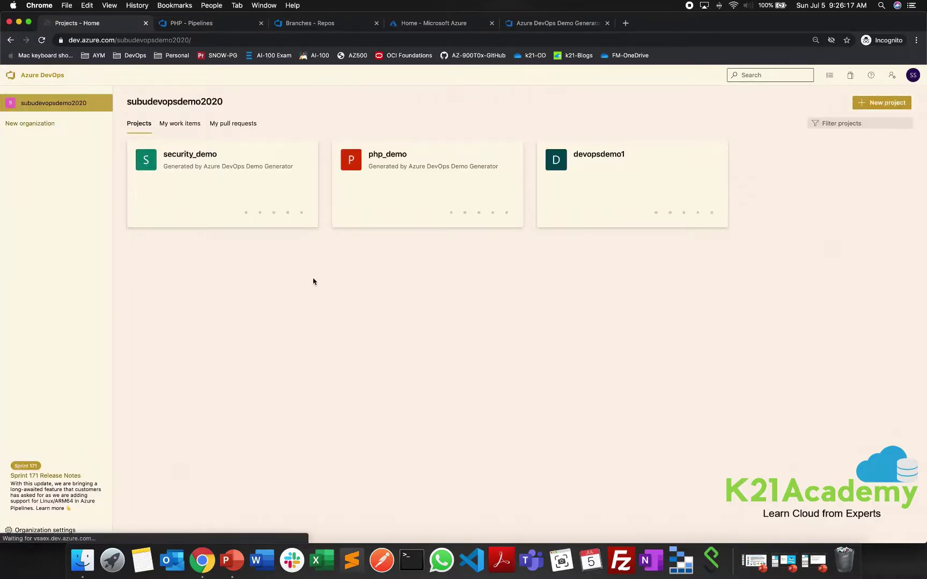
pyautogui.click(199, 158)
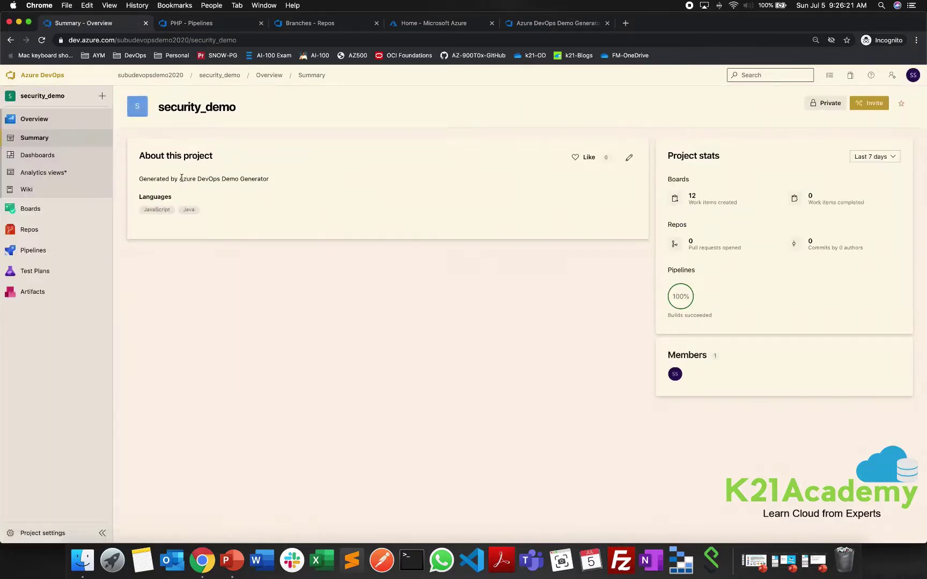
pyautogui.moveTo(178, 179); pyautogui.dragTo(280, 182)
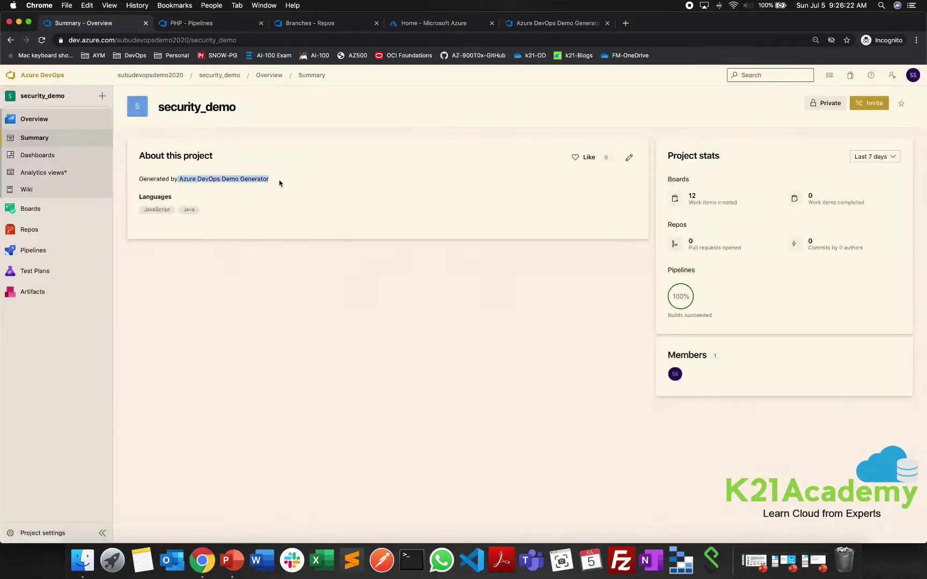
pyautogui.click(320, 303)
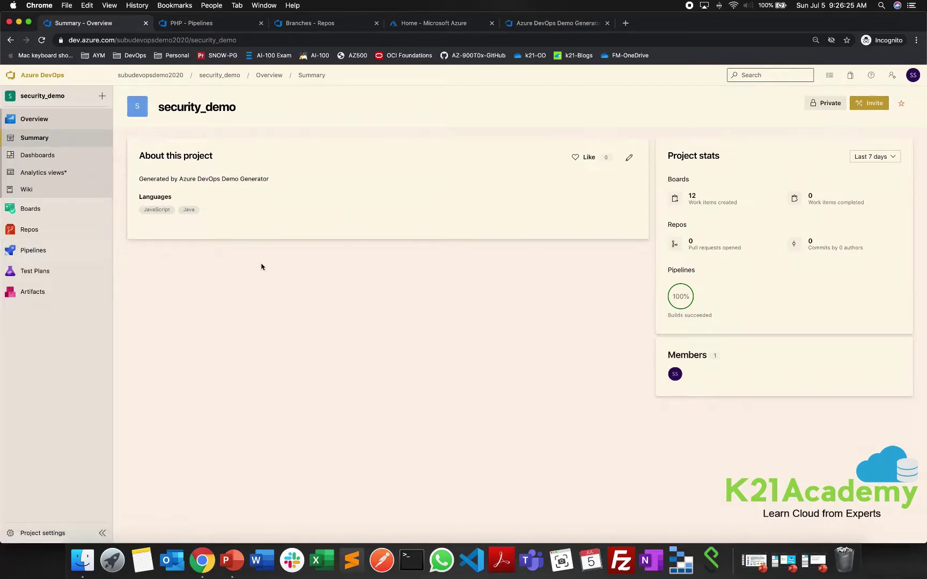
# View the project's task groups and open the WhiteSourceBolt pipeline for editing.
pyautogui.click(40, 250)
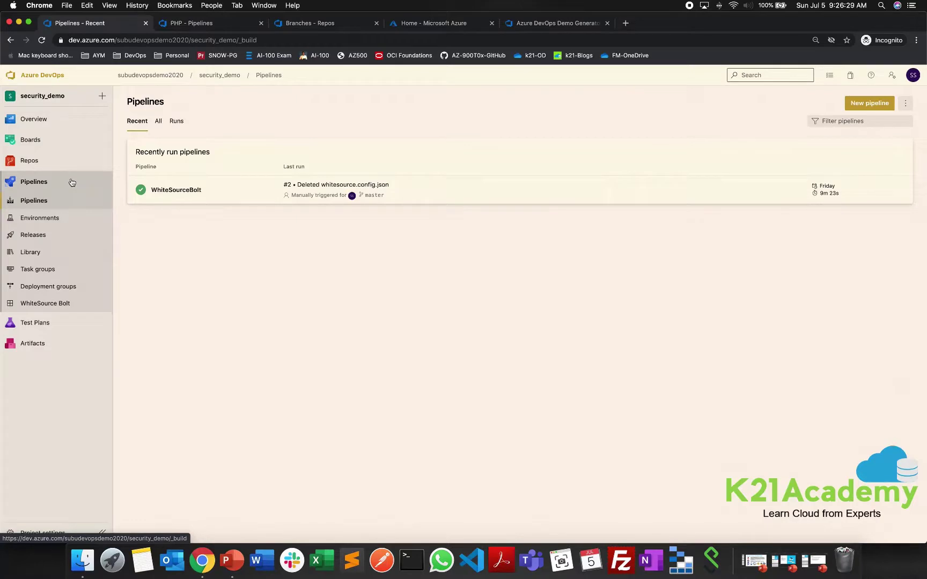
pyautogui.click(44, 274)
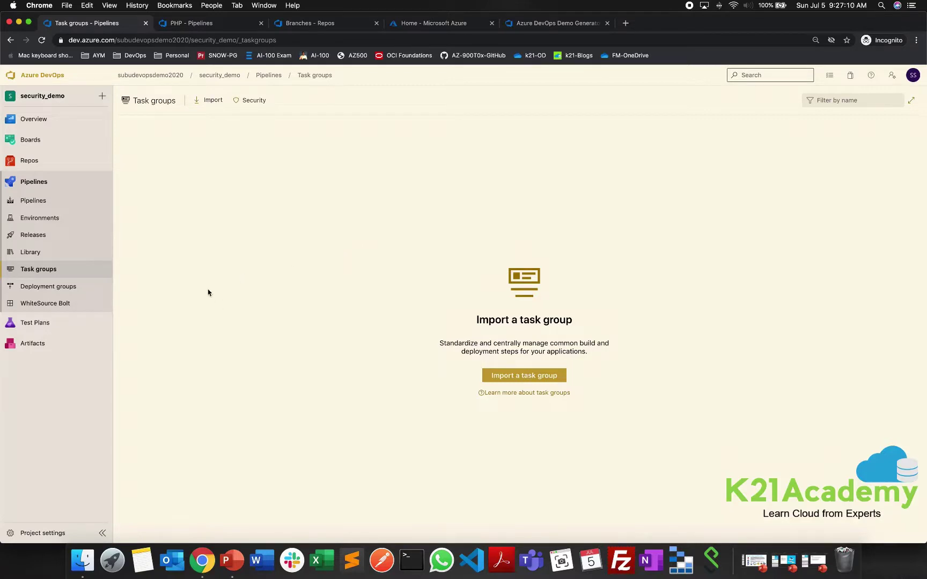
pyautogui.click(42, 206)
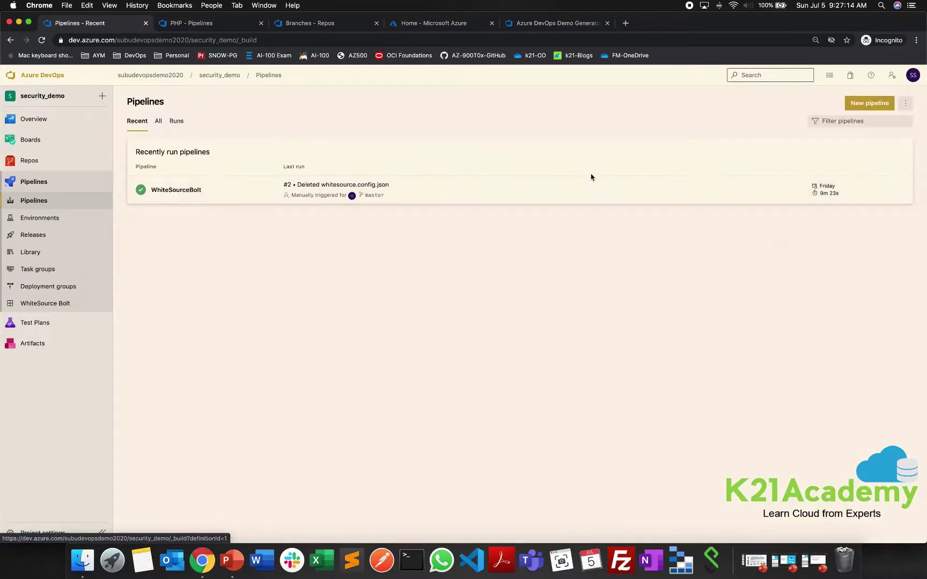
pyautogui.click(175, 190)
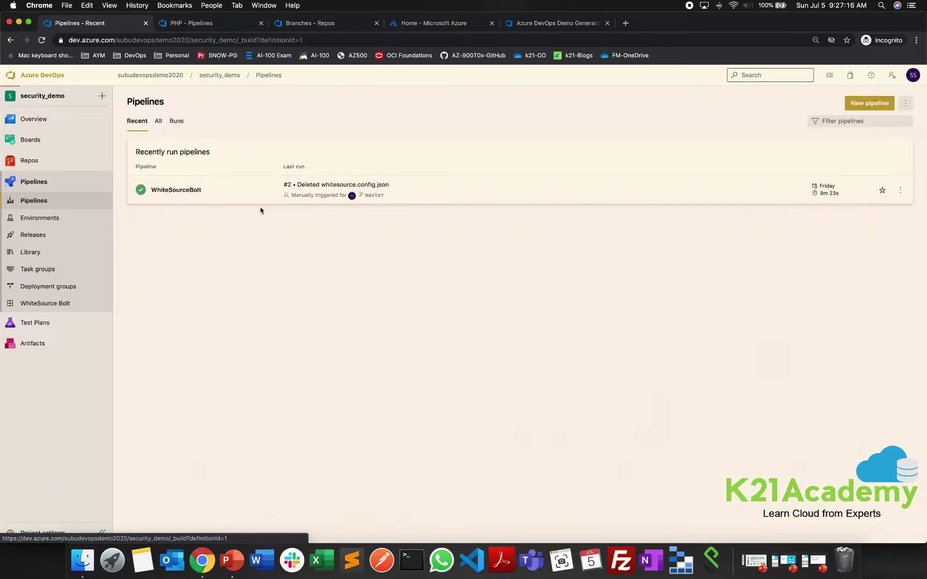
pyautogui.click(828, 103)
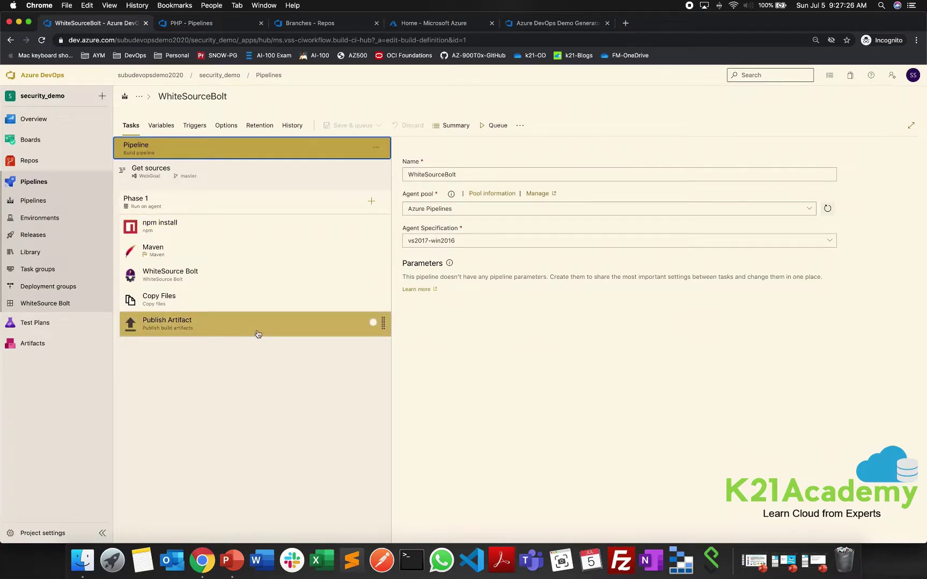
# Select the npm install, Maven, WhiteSource Bolt, Copy Files and Publish Artifact tasks and start creating a task group from them.
pyautogui.click(259, 234)
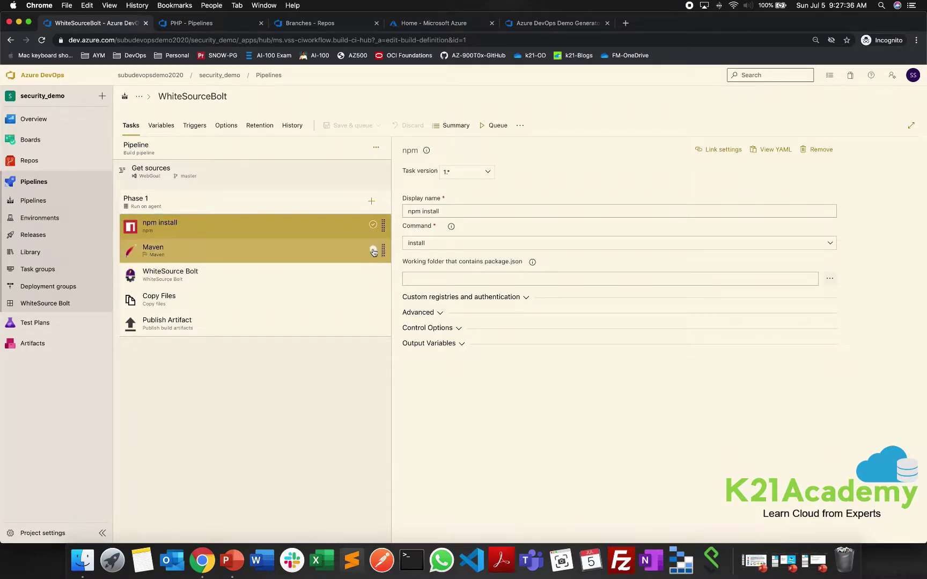
pyautogui.click(373, 249)
pyautogui.click(372, 276)
pyautogui.click(372, 298)
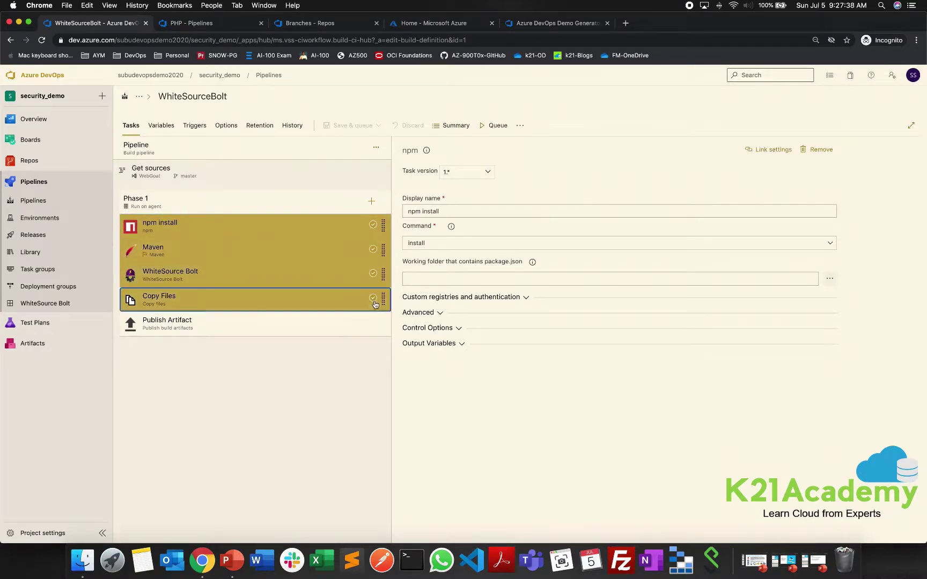
pyautogui.click(373, 323)
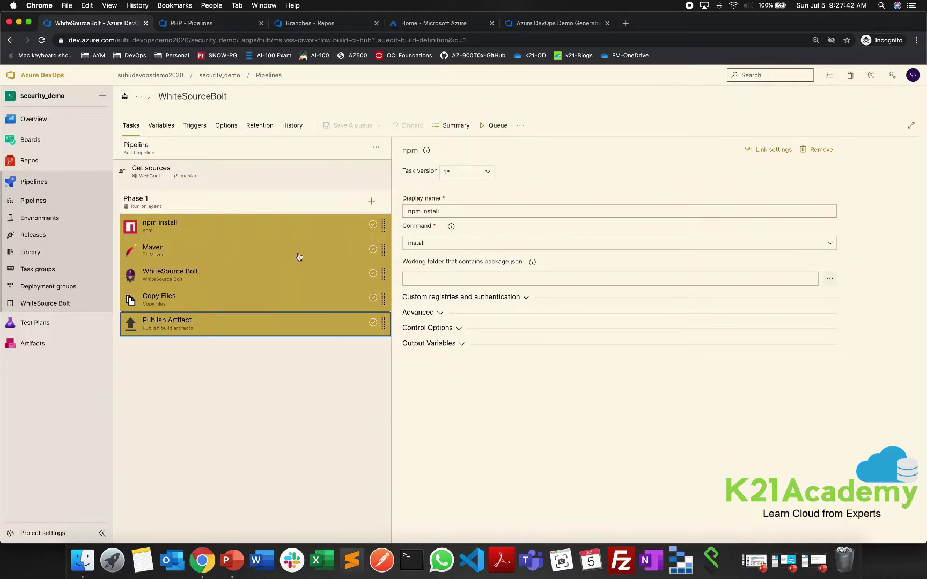
pyautogui.rightClick(250, 253)
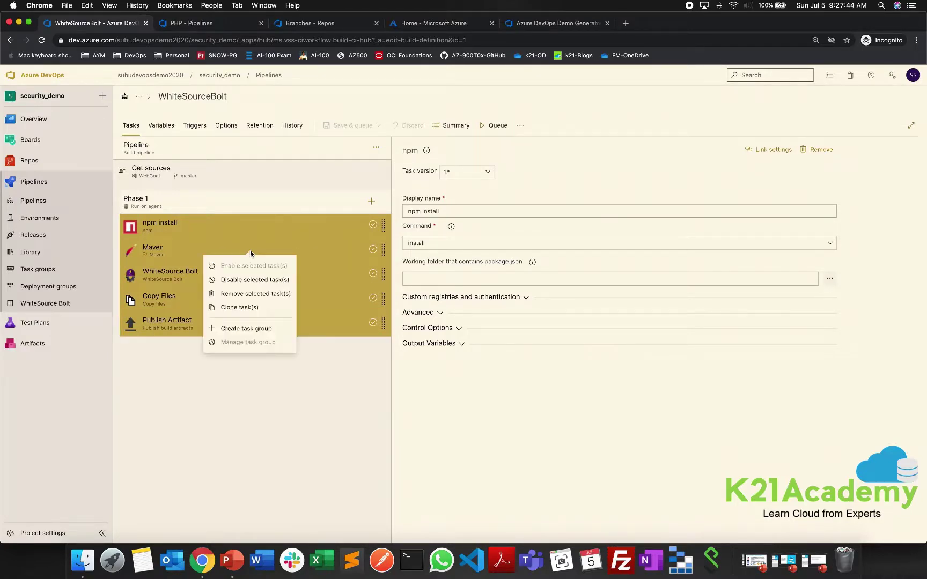
pyautogui.click(242, 329)
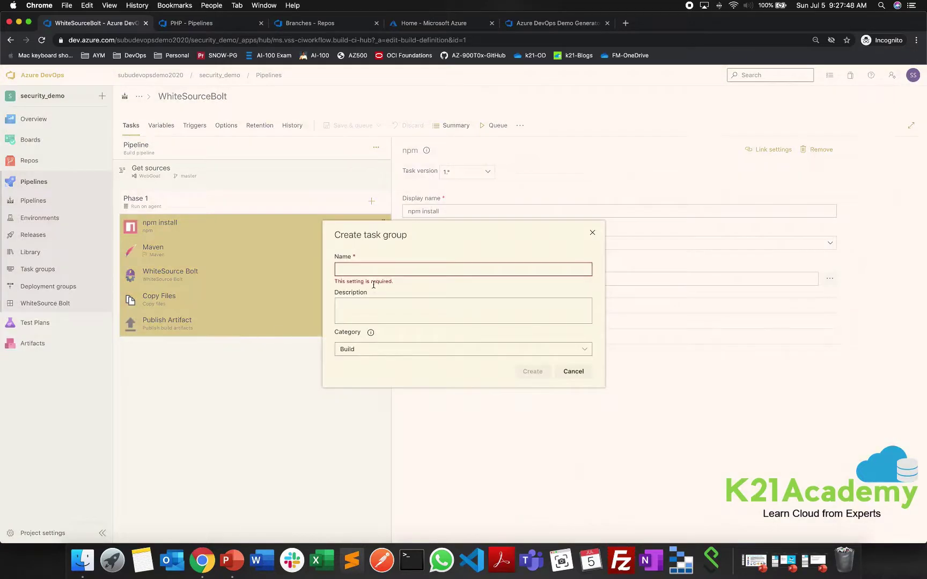
# Create the task group with whitesourcebolt_task as both name and description, in the Build category.
pyautogui.write('whitesource')
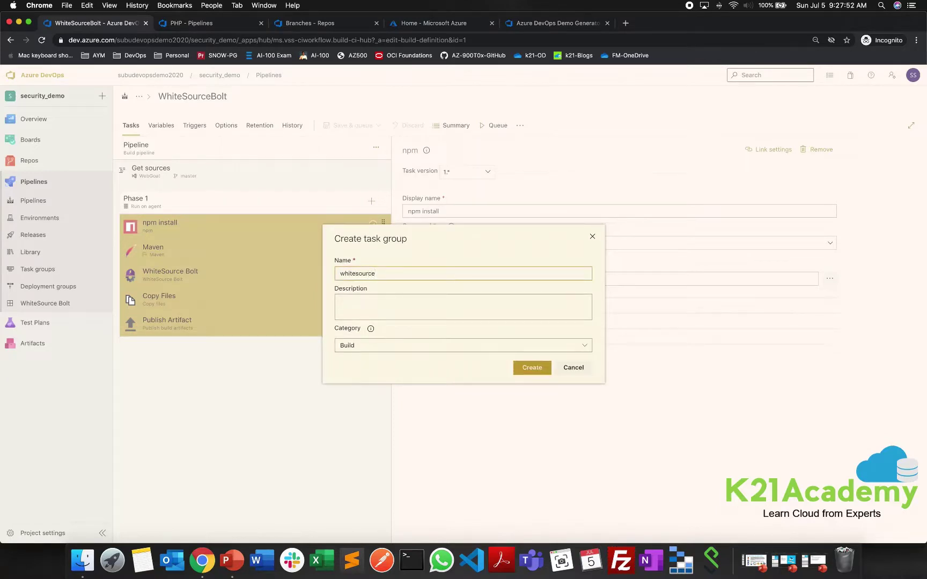
pyautogui.write('bolt_task')
pyautogui.moveTo(407, 274); pyautogui.dragTo(332, 275)
pyautogui.press('super+c')
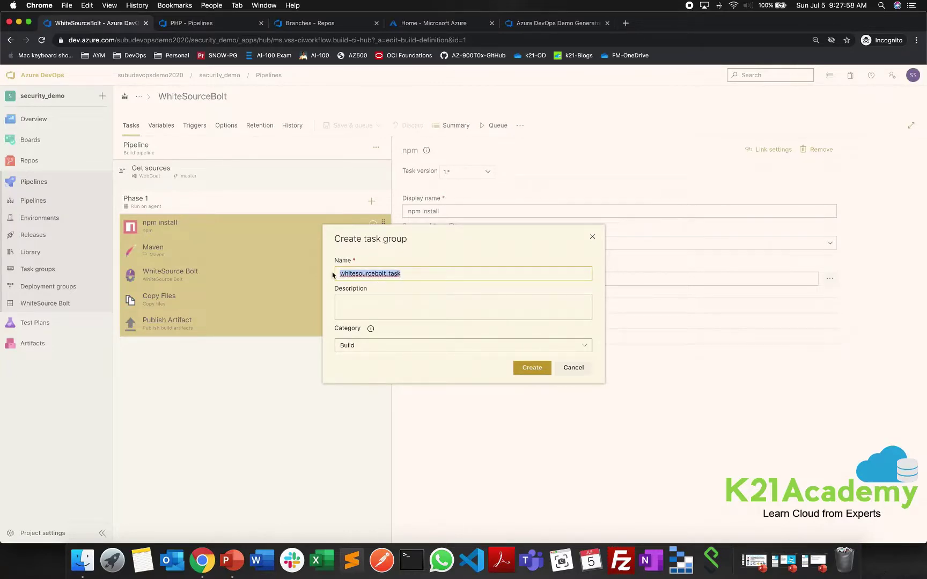
pyautogui.click(360, 302)
pyautogui.press('super+v')
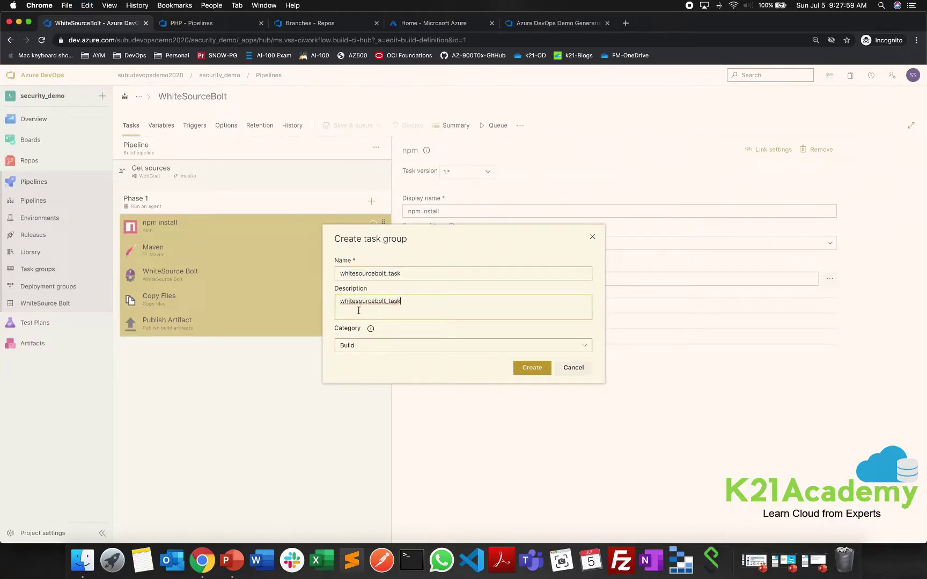
pyautogui.click(419, 351)
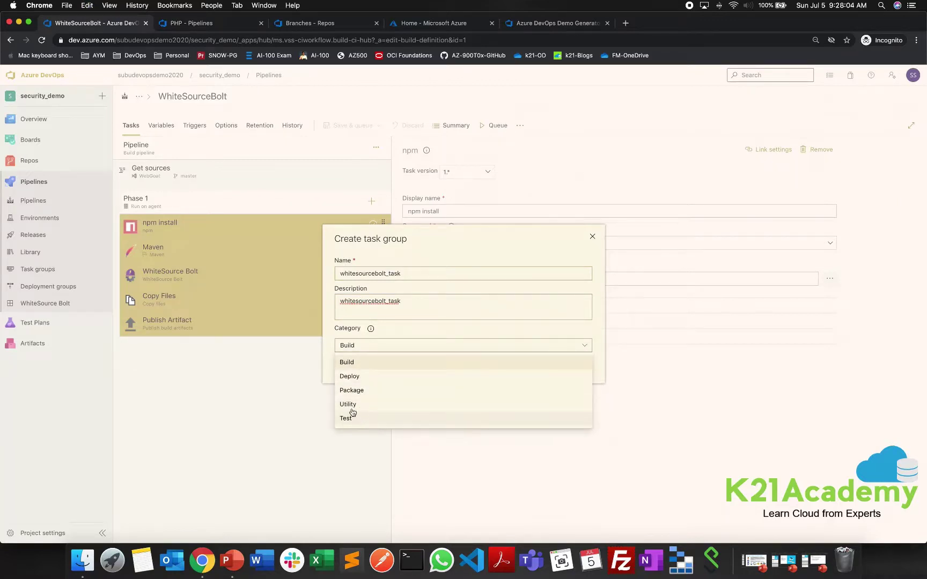
pyautogui.click(330, 366)
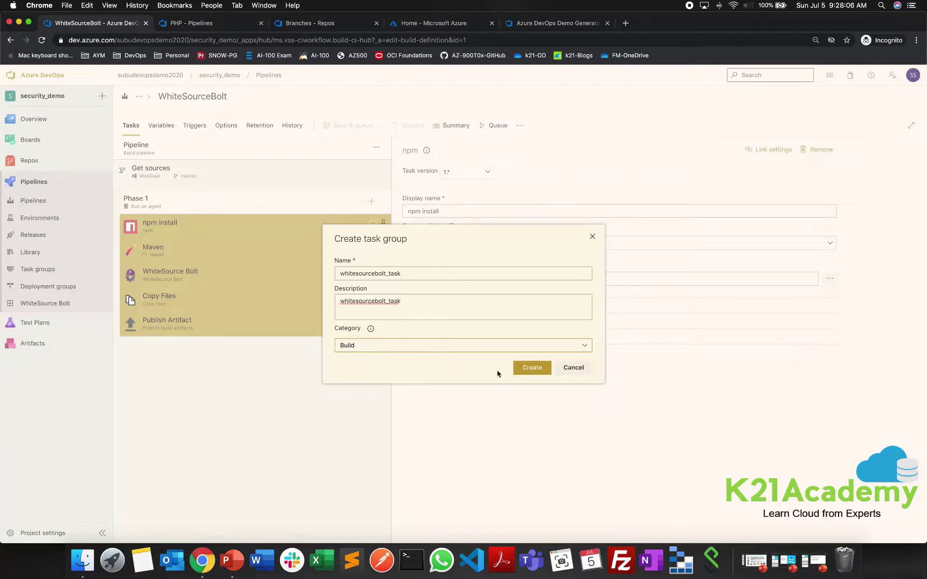
pyautogui.click(526, 372)
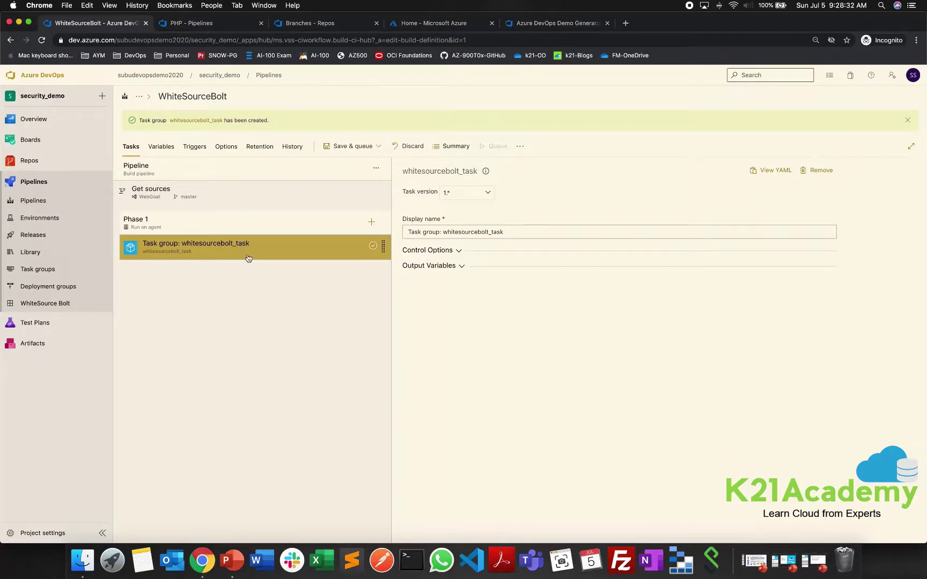
# Save the WhiteSourceBolt build pipeline without queuing a run or adding a comment.
pyautogui.click(52, 275)
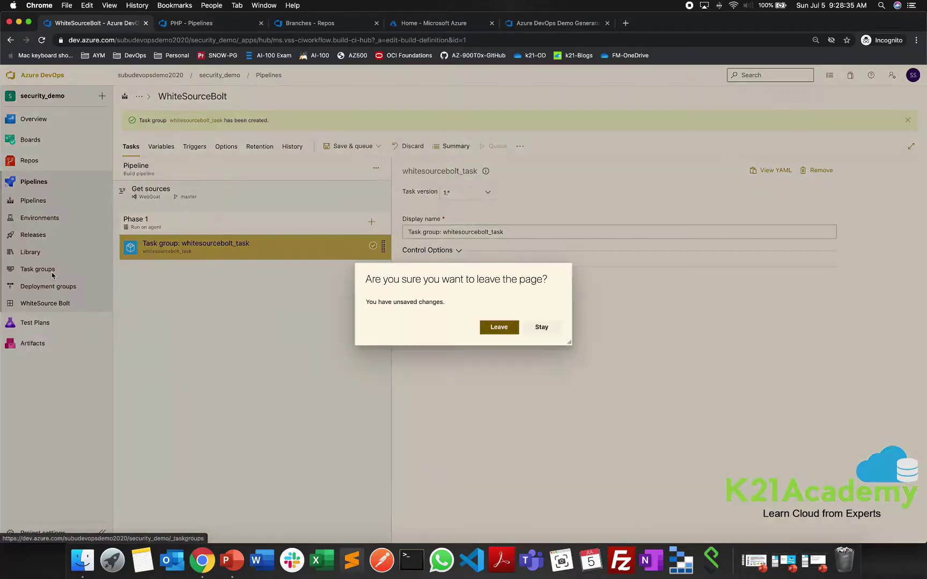
pyautogui.click(541, 328)
pyautogui.click(354, 146)
pyautogui.click(363, 176)
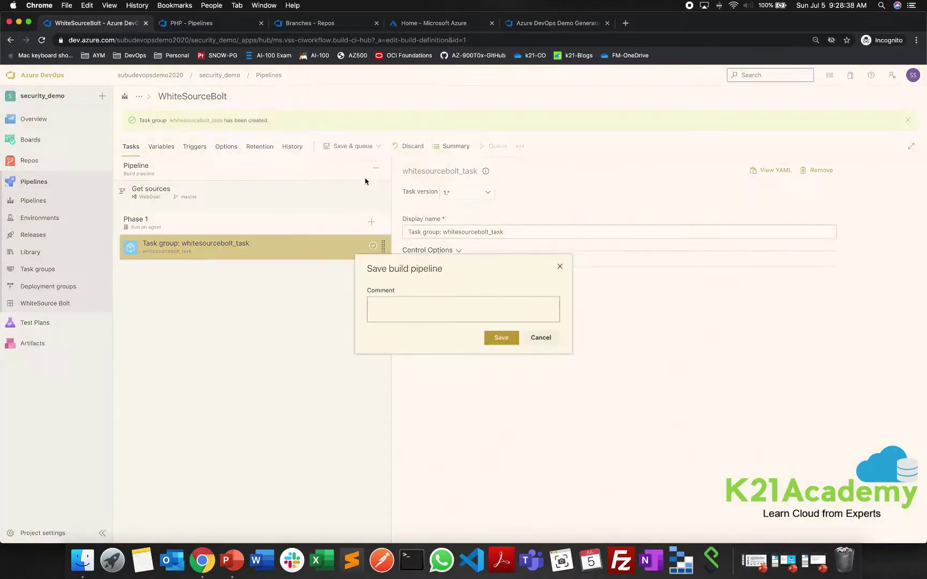
pyautogui.click(489, 338)
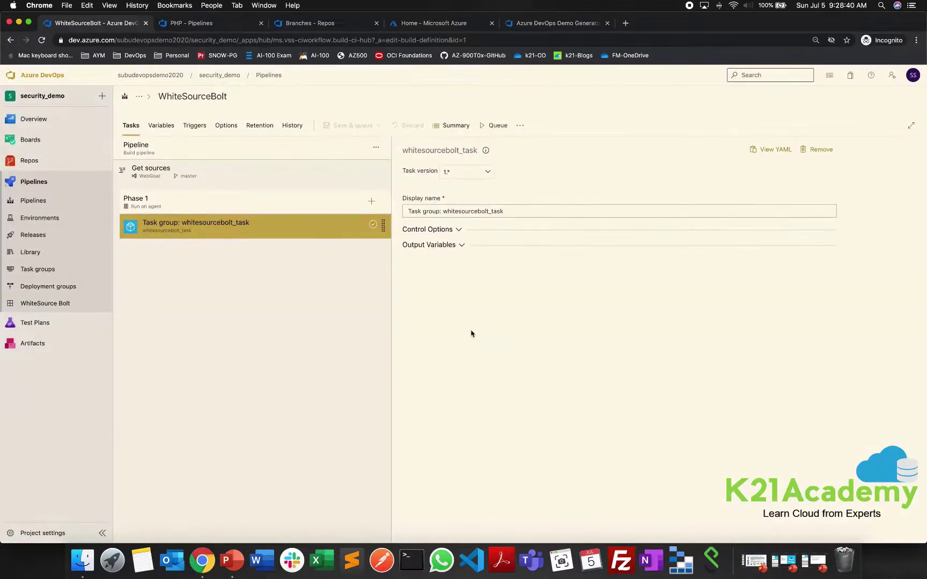
# Open the whitesourcebolt_task task group and review the settings of its npm install, Maven, WhiteSource Bolt and Copy Files tasks.
pyautogui.click(49, 269)
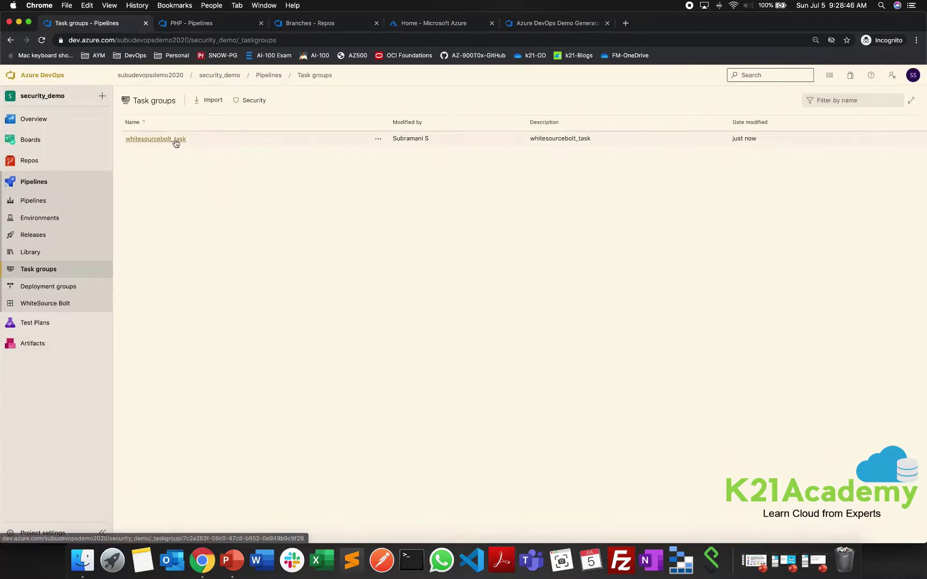
pyautogui.click(176, 141)
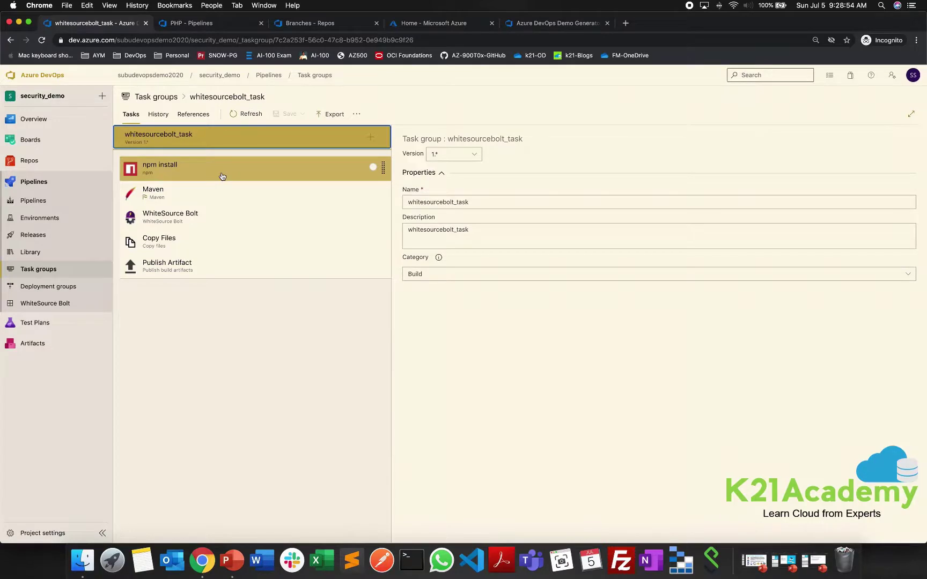
pyautogui.click(223, 176)
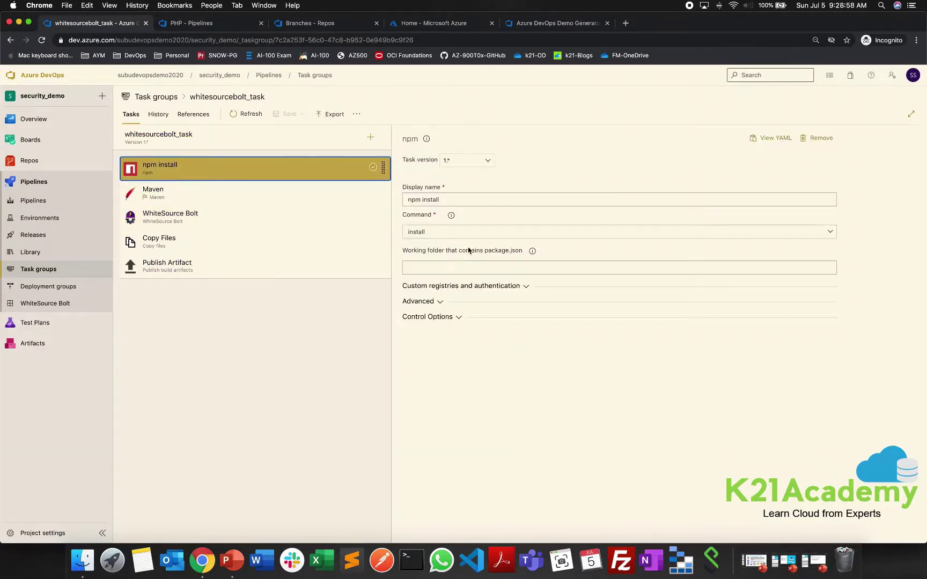
pyautogui.click(266, 196)
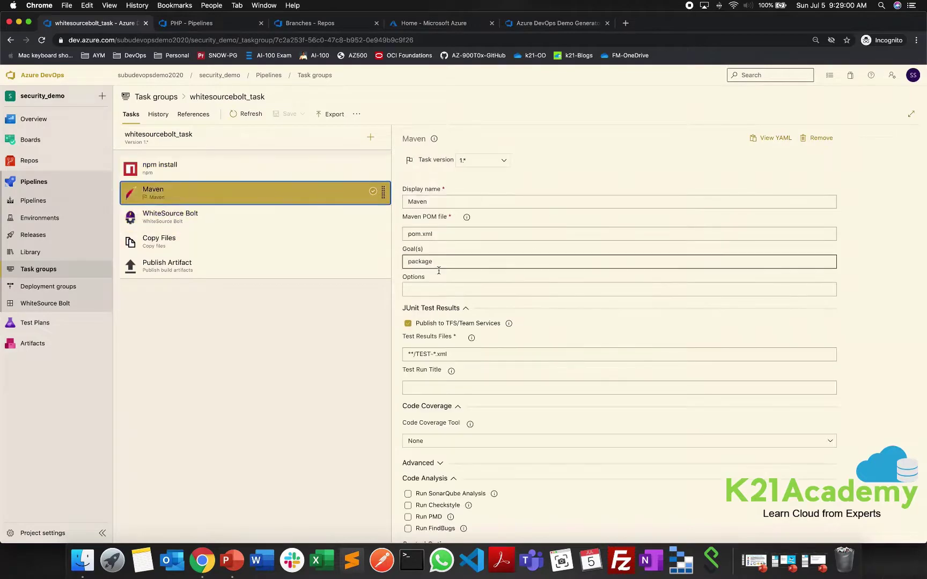
pyautogui.scroll(-2, 482, 307)
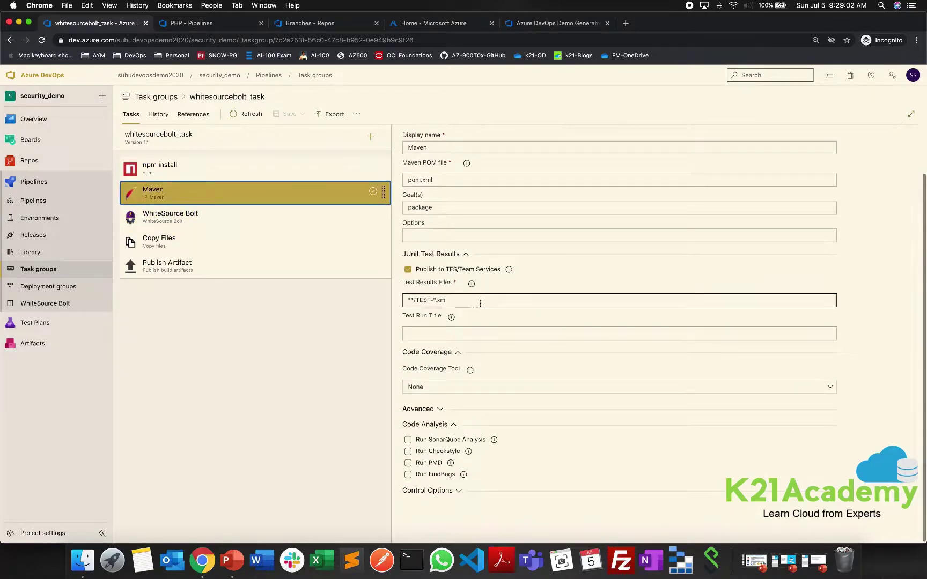
pyautogui.click(215, 226)
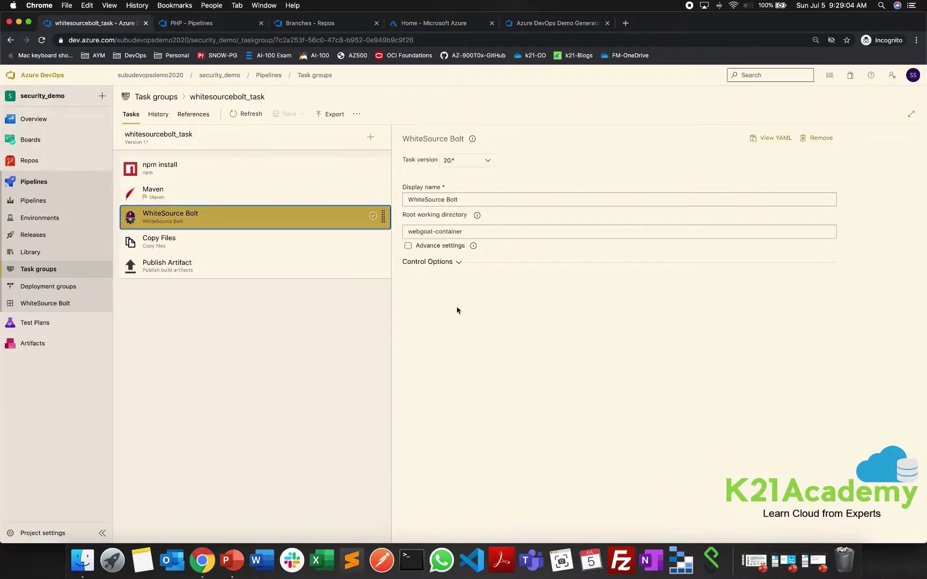
pyautogui.click(214, 242)
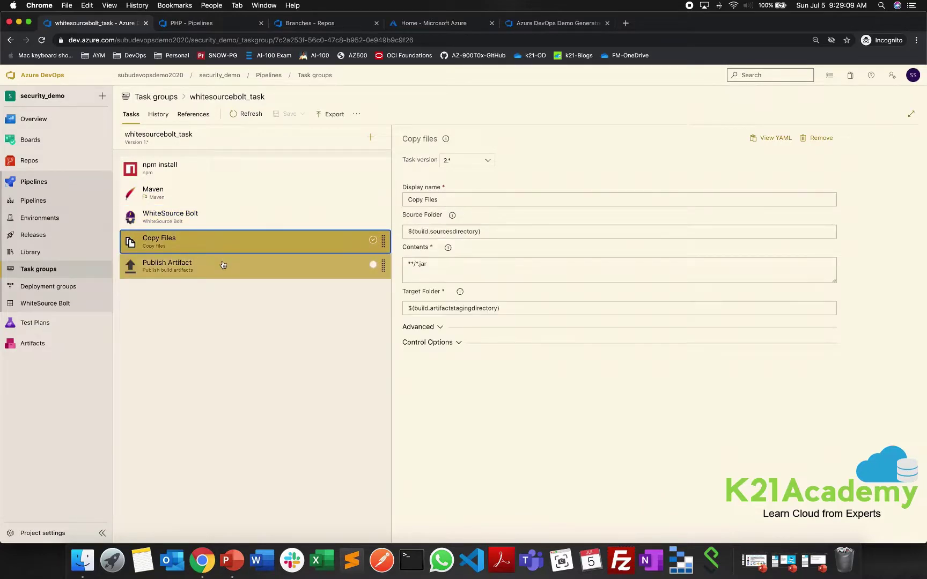
pyautogui.click(189, 309)
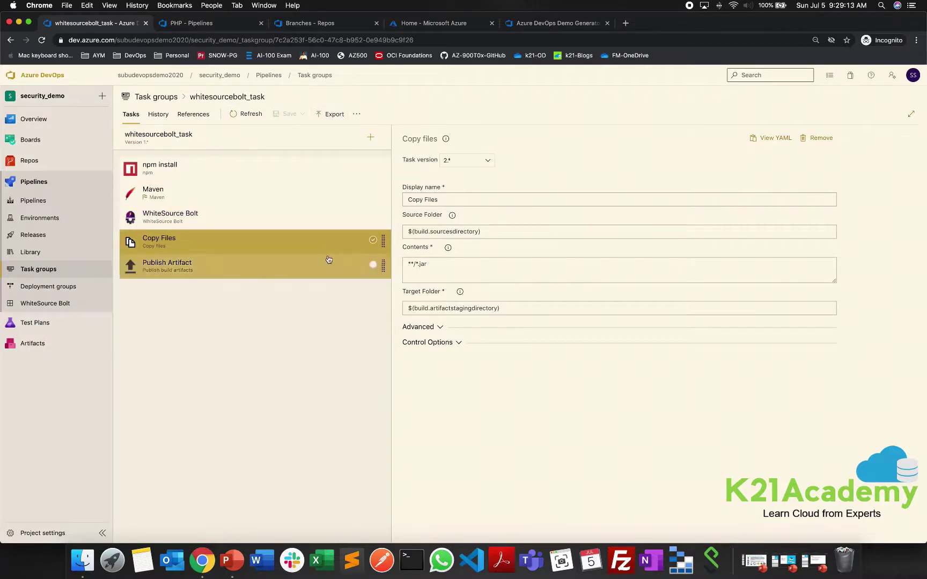
# Export the whitesourcebolt_task task group as a JSON file.
pyautogui.click(334, 114)
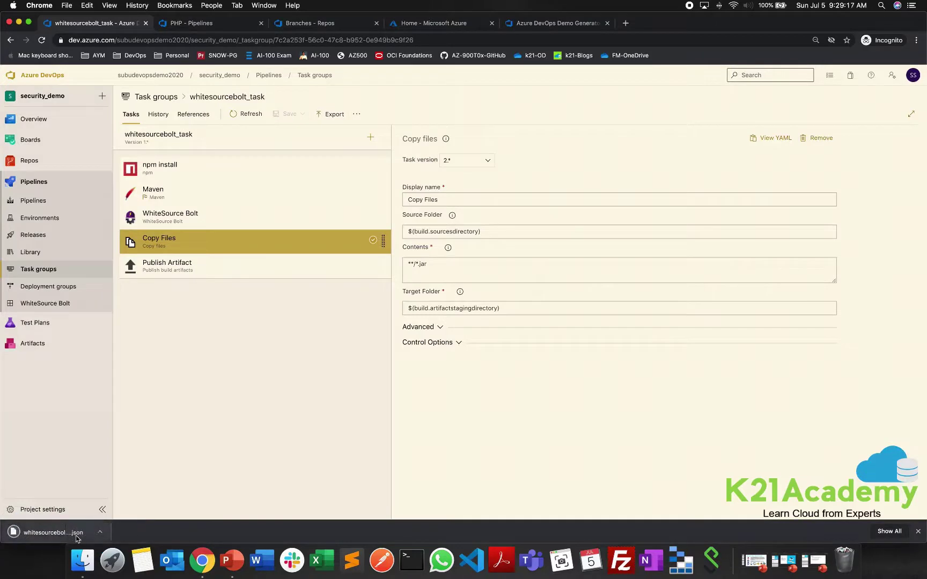
pyautogui.click(360, 115)
pyautogui.click(361, 115)
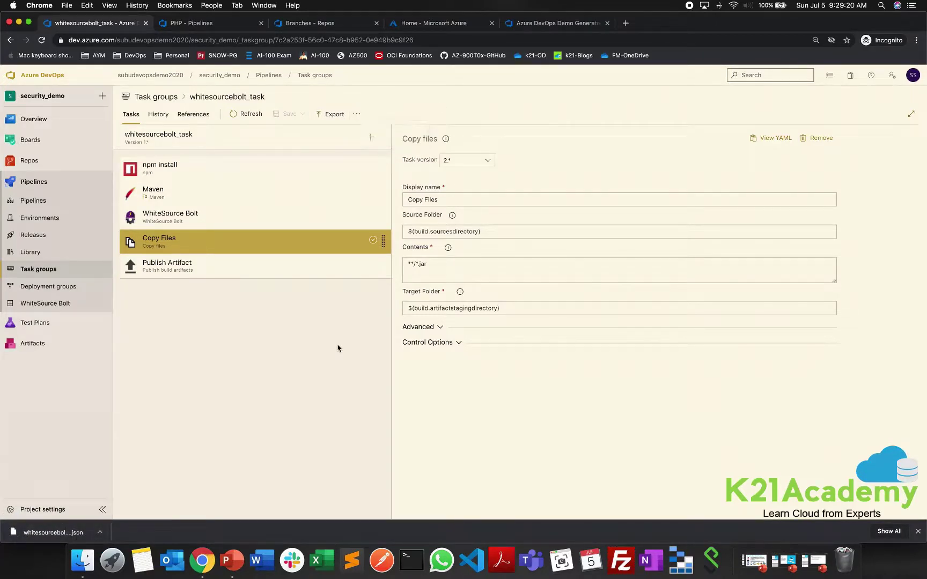
# Import whitesourcebolt_task.json from the Downloads folder as a new task group.
pyautogui.click(170, 96)
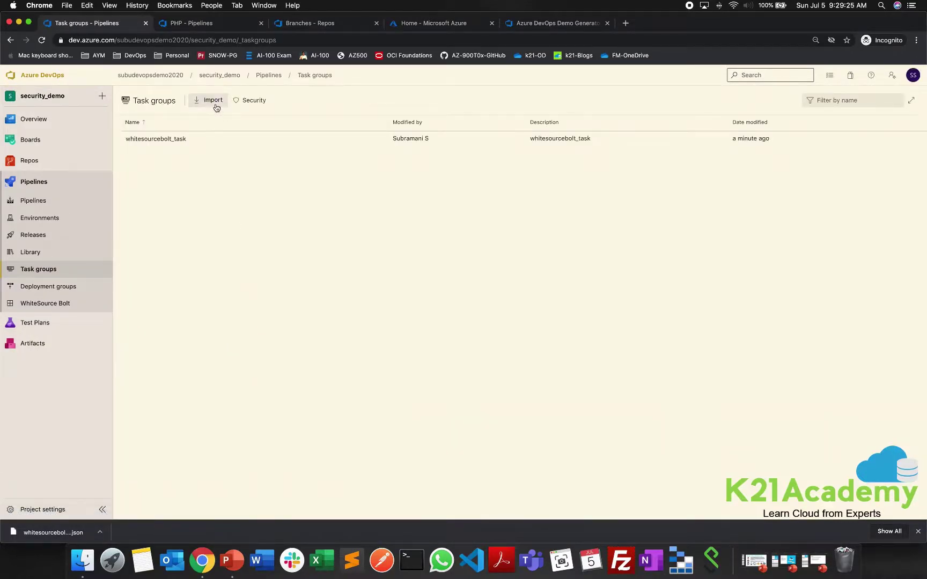
pyautogui.click(216, 107)
pyautogui.click(536, 291)
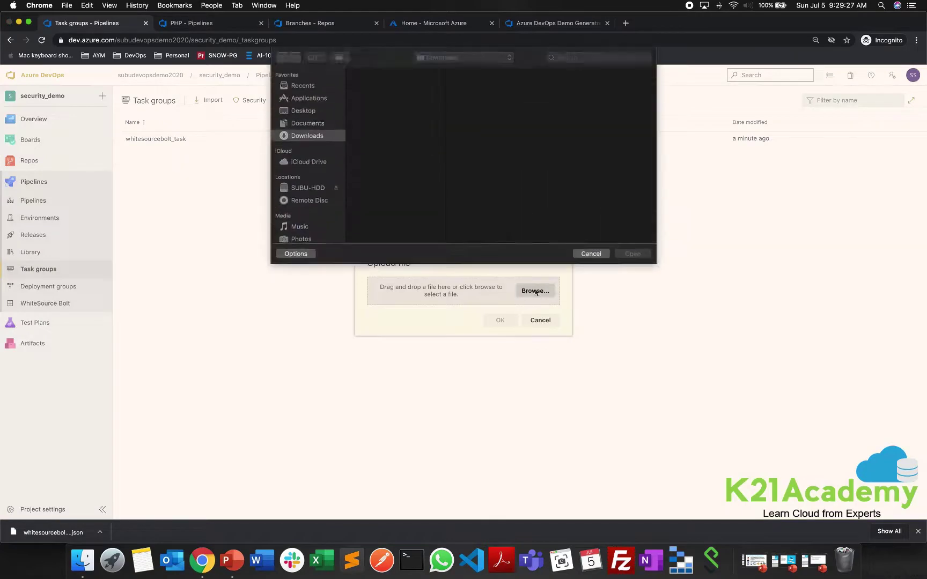
pyautogui.click(394, 84)
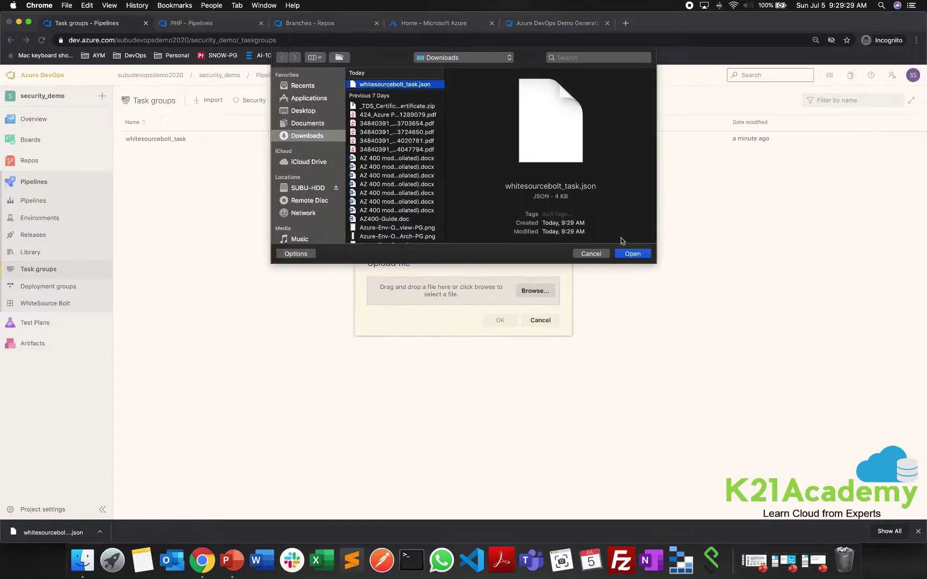
pyautogui.click(633, 253)
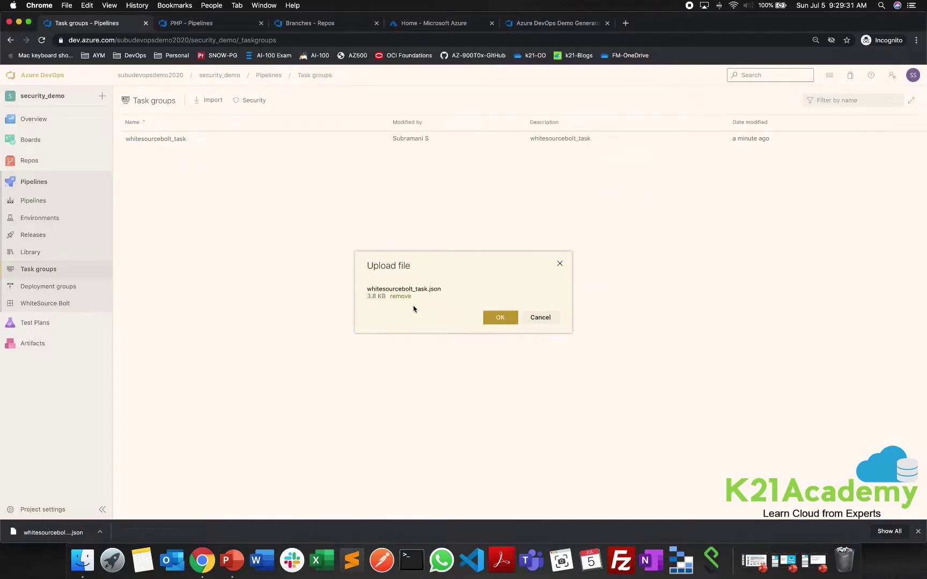
pyautogui.click(504, 321)
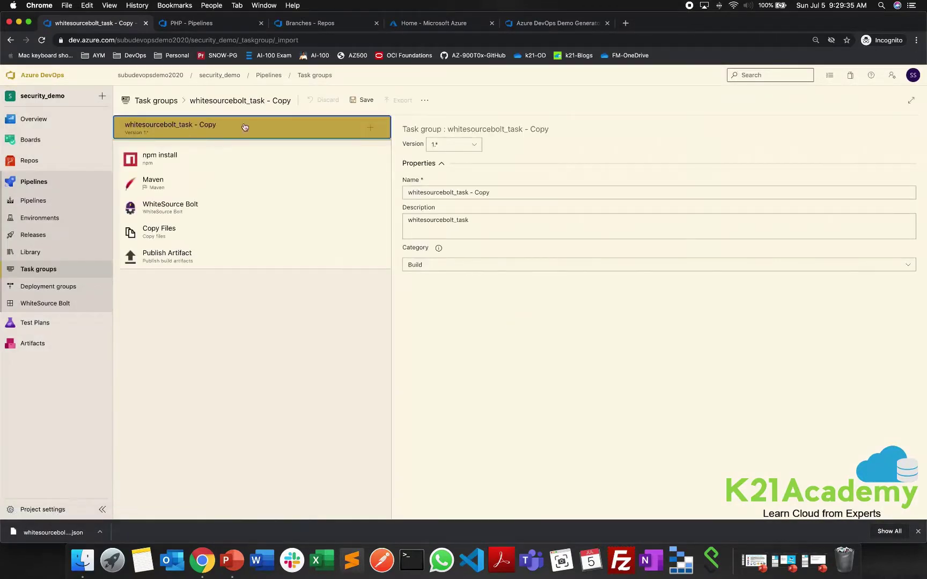
# Rename the imported task group to whitesourcebolt_task2 and save it.
pyautogui.click(479, 192)
pyautogui.moveTo(470, 192); pyautogui.dragTo(556, 195)
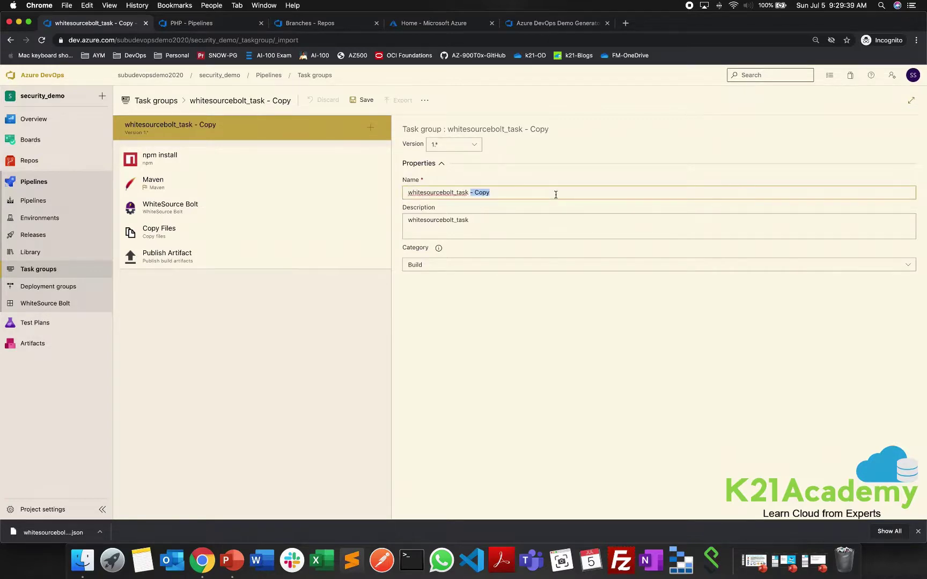
pyautogui.press('BackSpace')
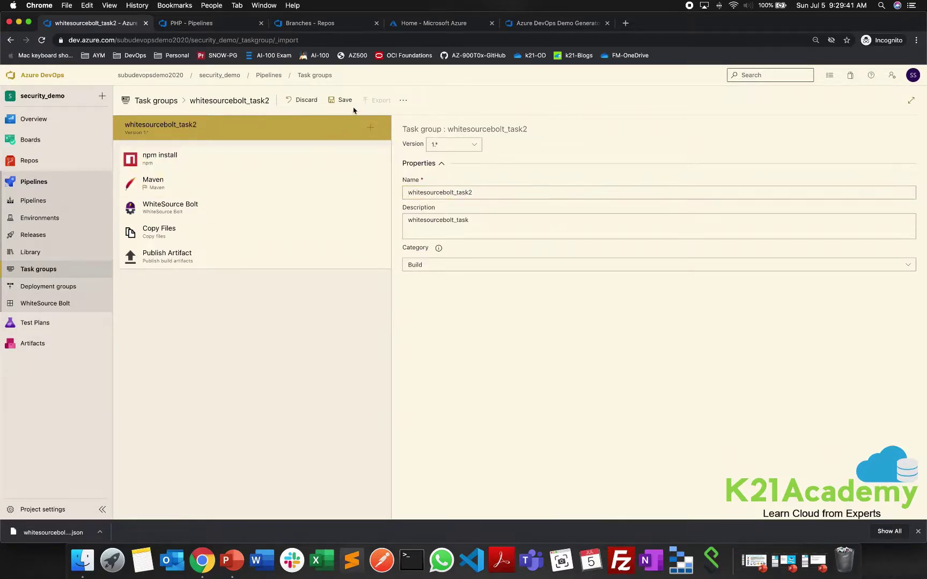
pyautogui.click(356, 103)
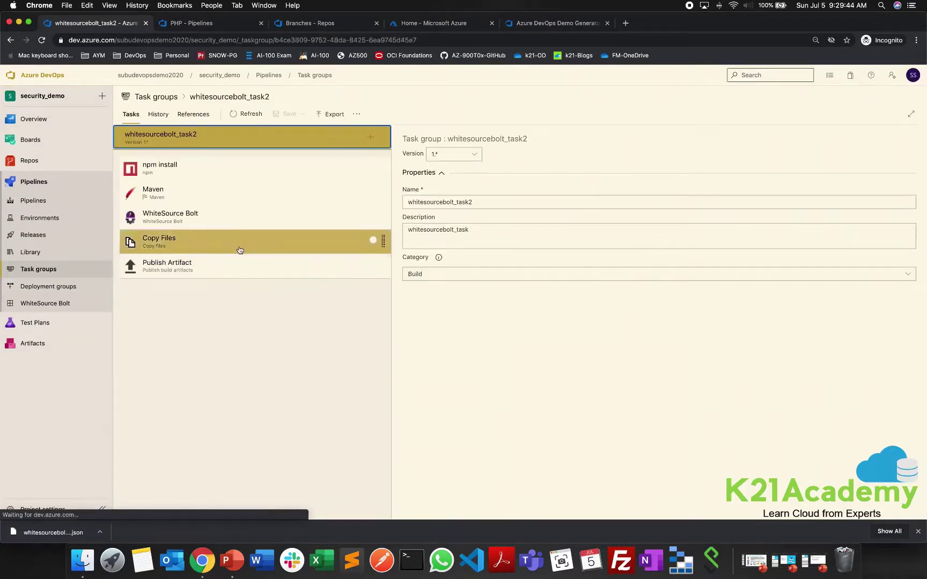
# Return to the task groups list and review the security_demo task group permissions for Build Administrators.
pyautogui.click(145, 99)
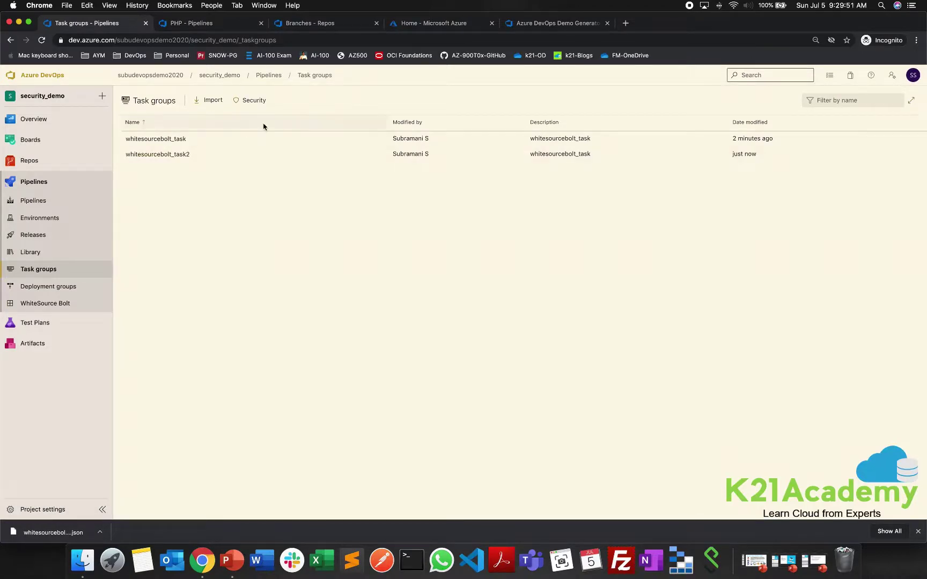
pyautogui.click(257, 101)
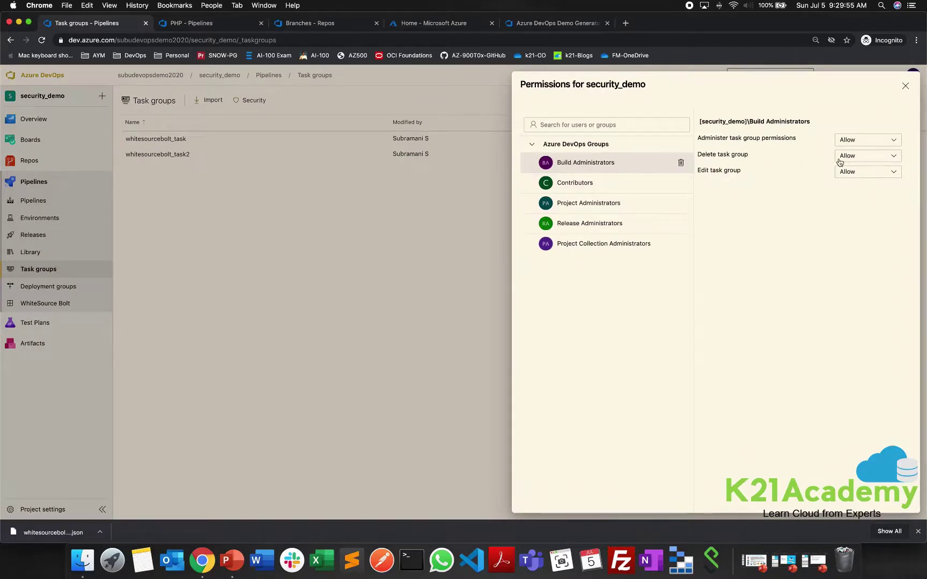
pyautogui.click(906, 85)
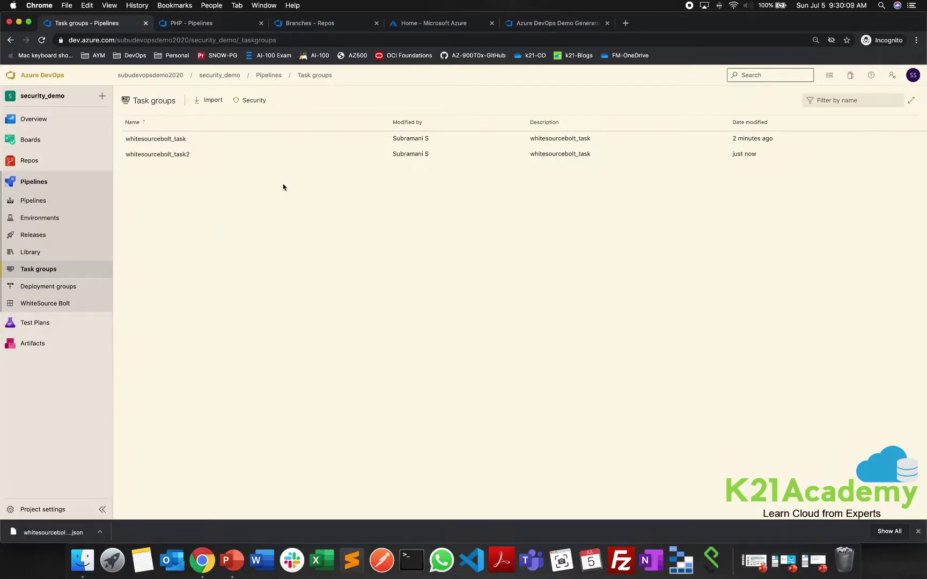
# Delete the whitesourcebolt_task2 task group permanently.
pyautogui.click(378, 155)
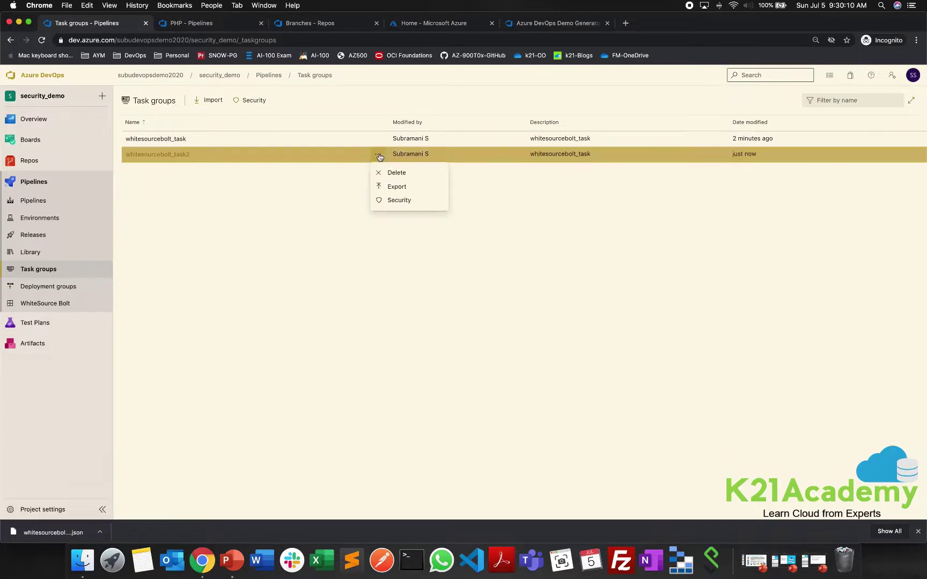
pyautogui.click(406, 174)
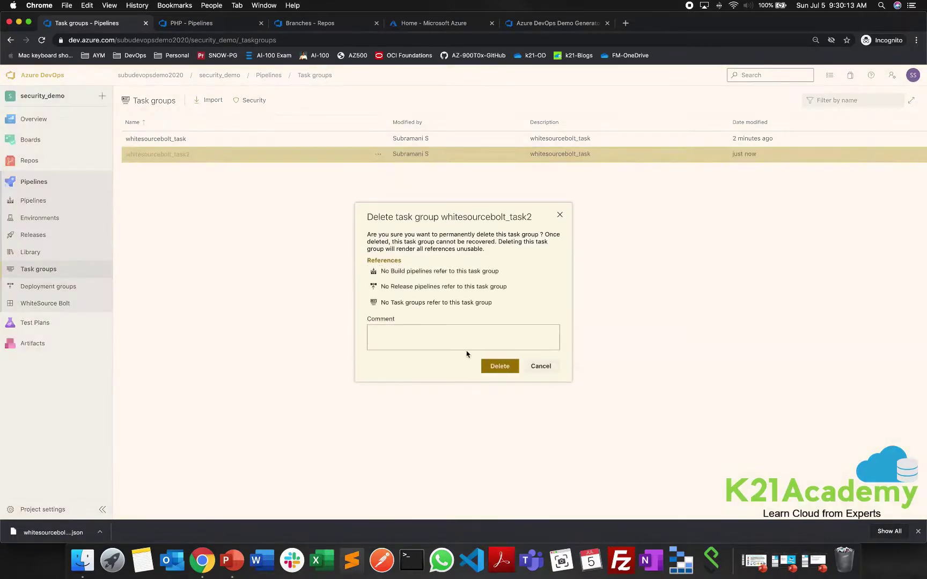
pyautogui.click(503, 370)
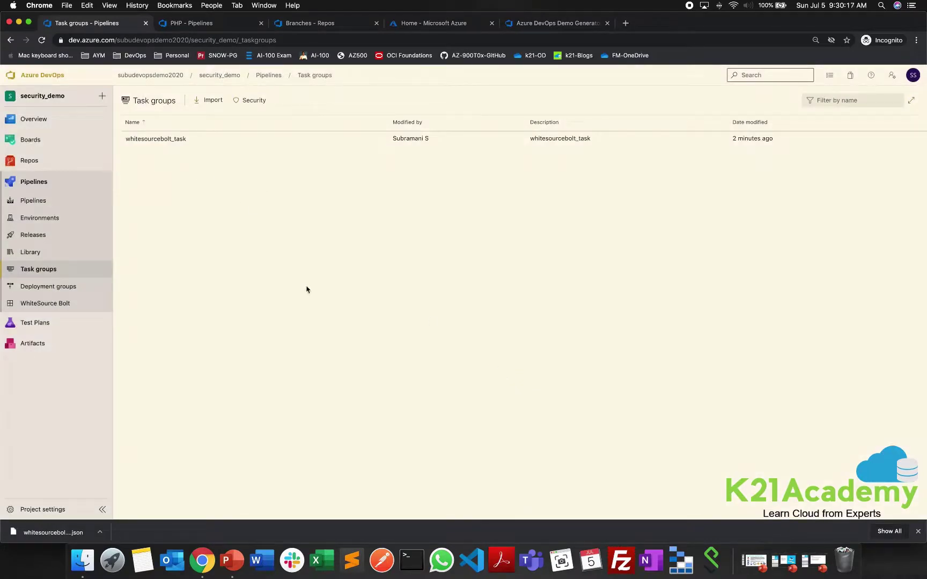
# Create a new security_demo pipeline in the classic editor from the WebGoat repository's master branch, starting with an empty job.
pyautogui.click(60, 202)
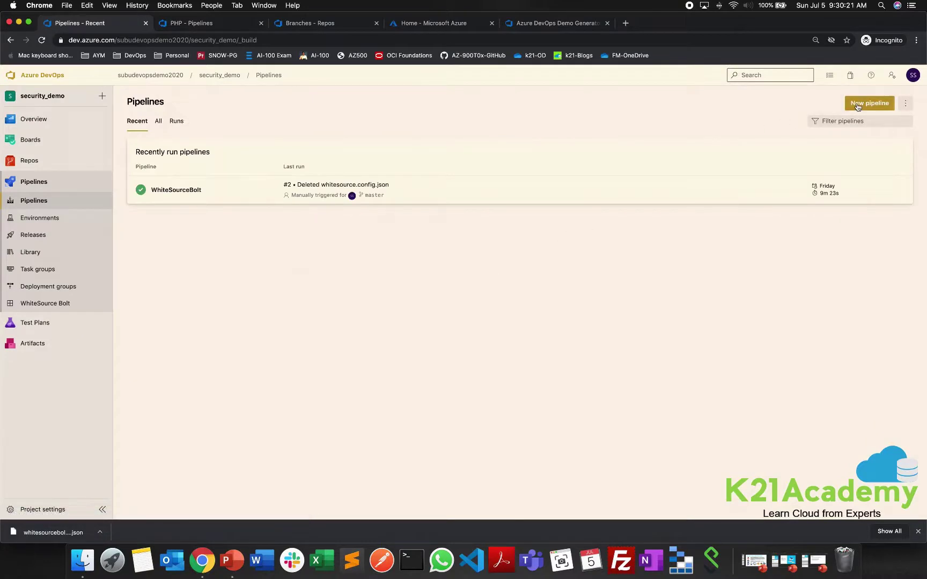
pyautogui.click(858, 104)
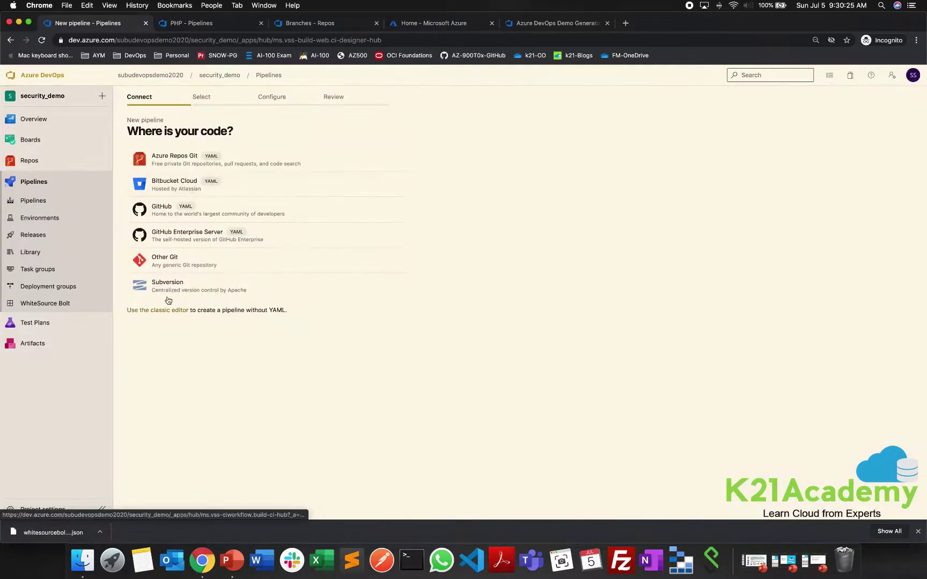
pyautogui.click(165, 309)
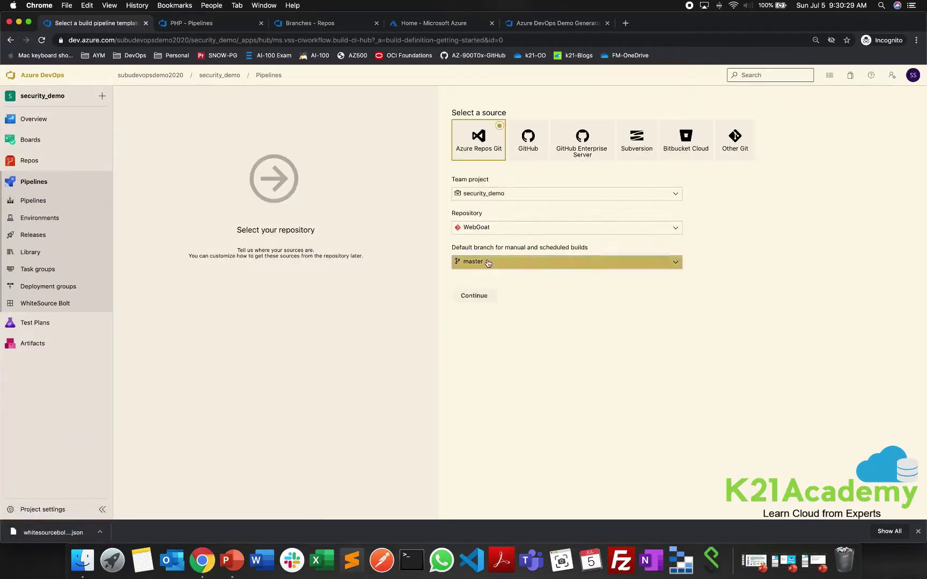
pyautogui.click(464, 296)
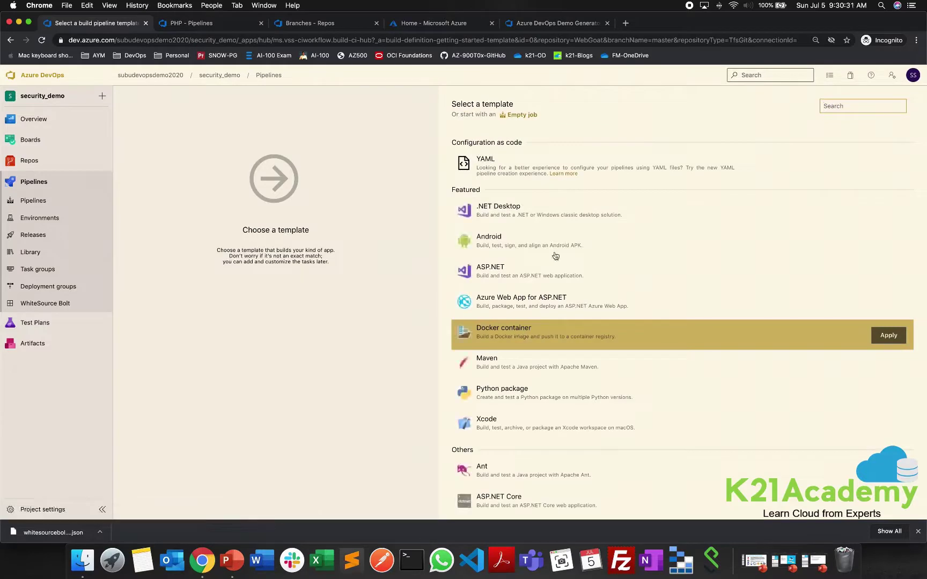
pyautogui.click(523, 115)
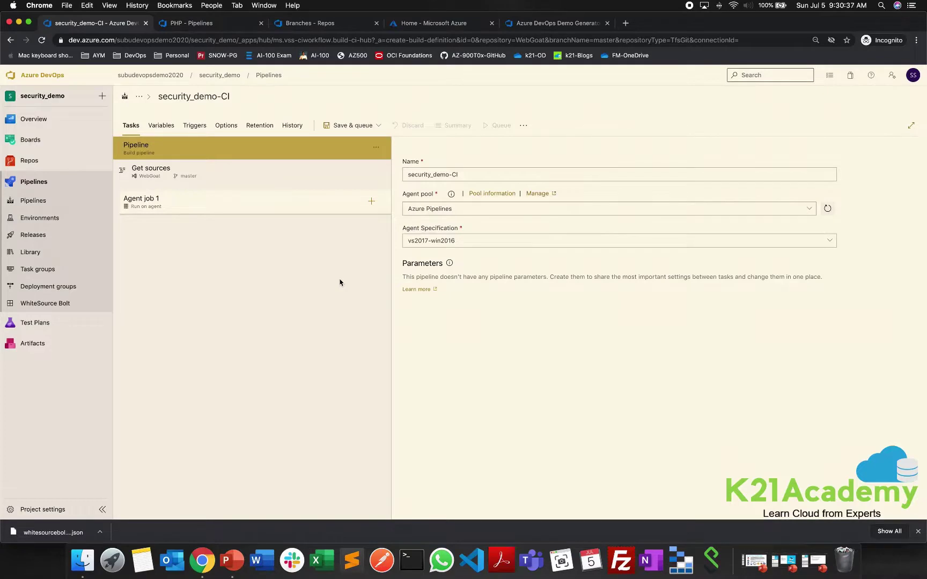
# Find the whitesourcebolt_task task group by searching for whitesource, add it to Agent job 1 and open its settings.
pyautogui.click(371, 201)
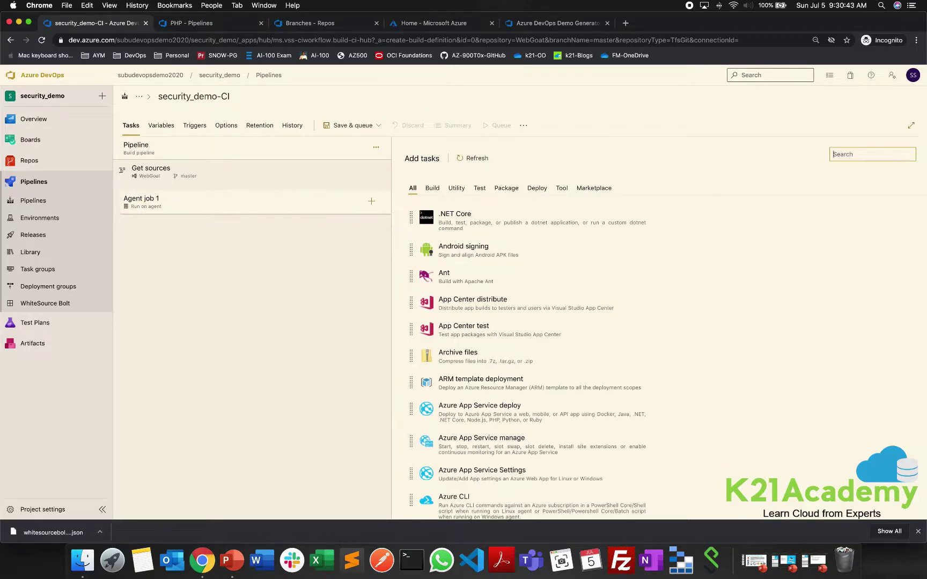
pyautogui.write('whitesource')
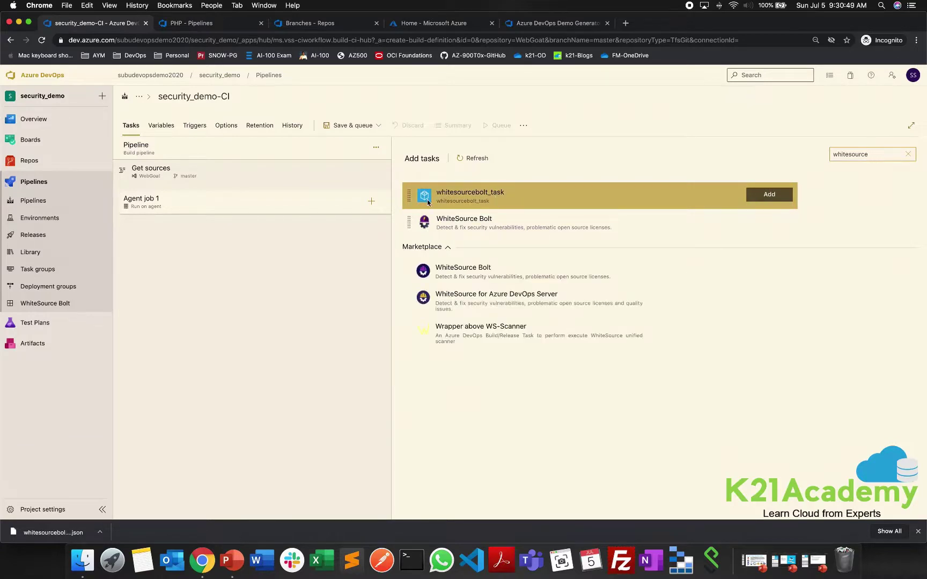
pyautogui.click(769, 196)
pyautogui.click(215, 230)
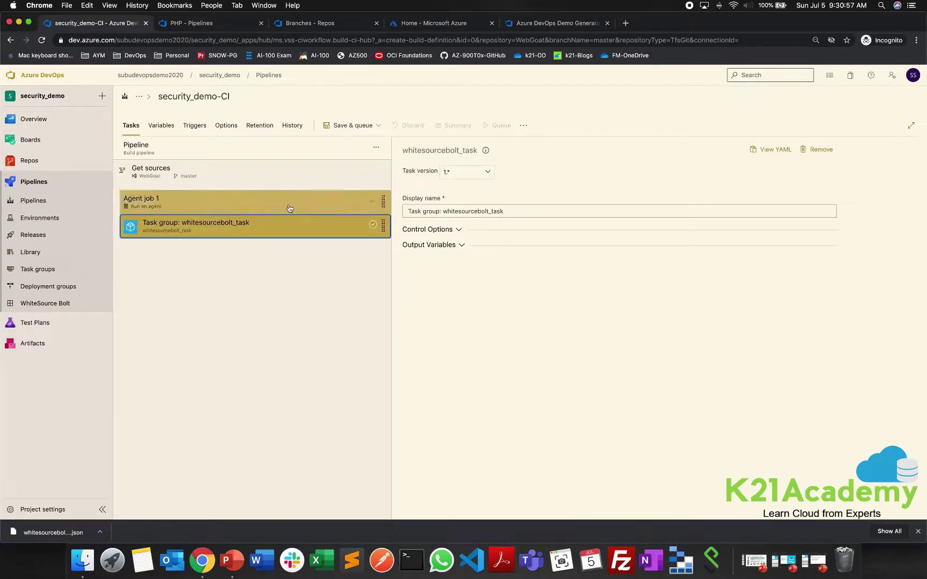
# Save and run the security_demo-CI pipeline with the default run settings and open the Agent job 1 details.
pyautogui.click(362, 125)
pyautogui.click(352, 143)
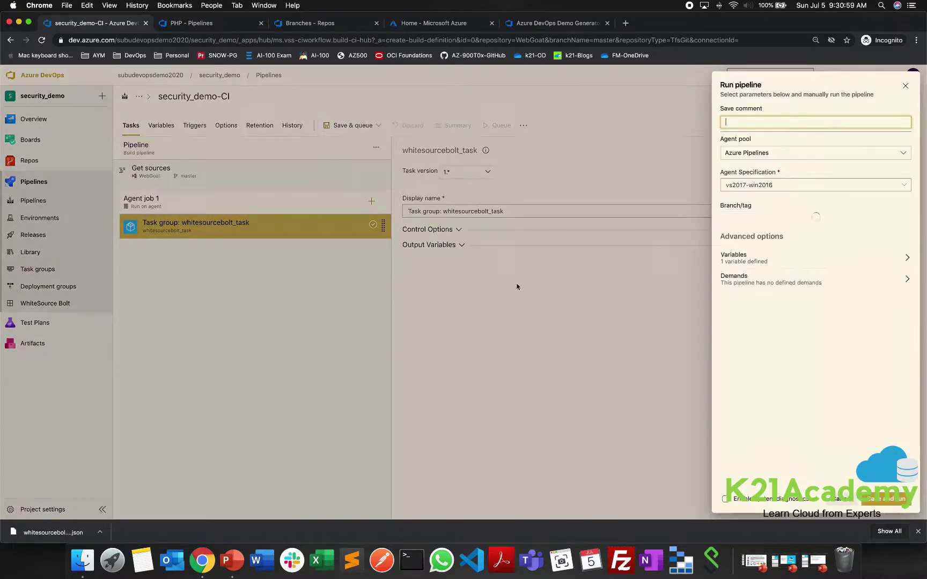
pyautogui.click(891, 499)
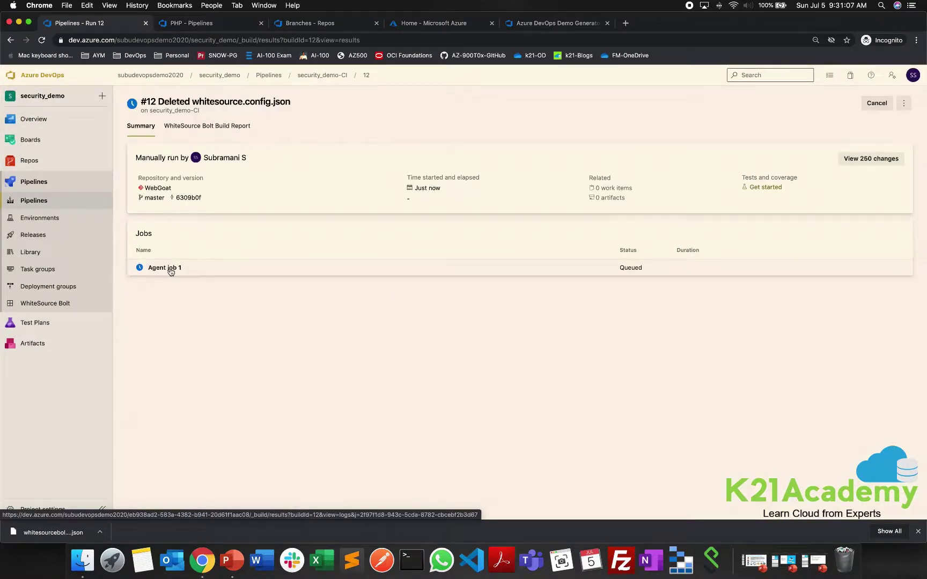
pyautogui.click(171, 269)
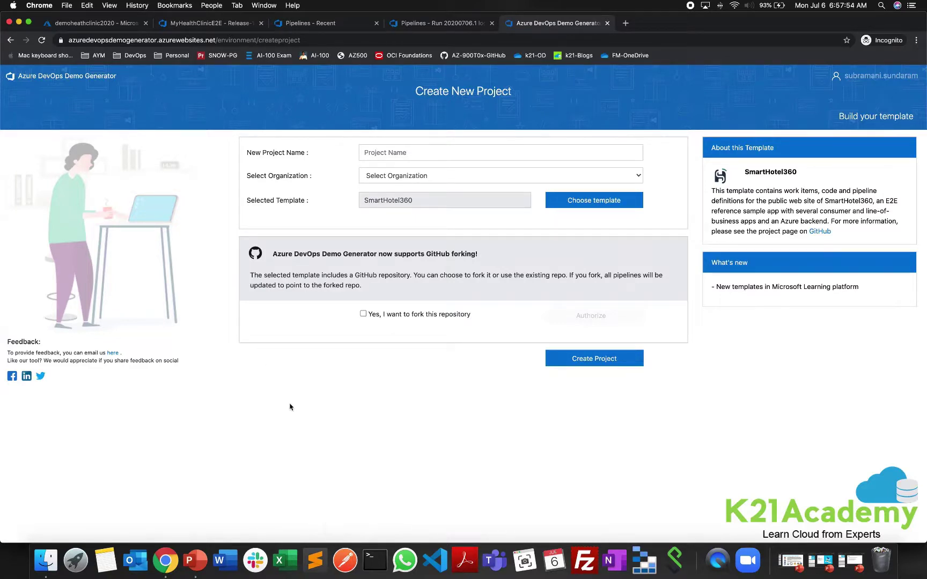
# Choose the MyHealthClinic template and the subuazuredevopsdemo2020 organization for the new demo project.
pyautogui.click(606, 207)
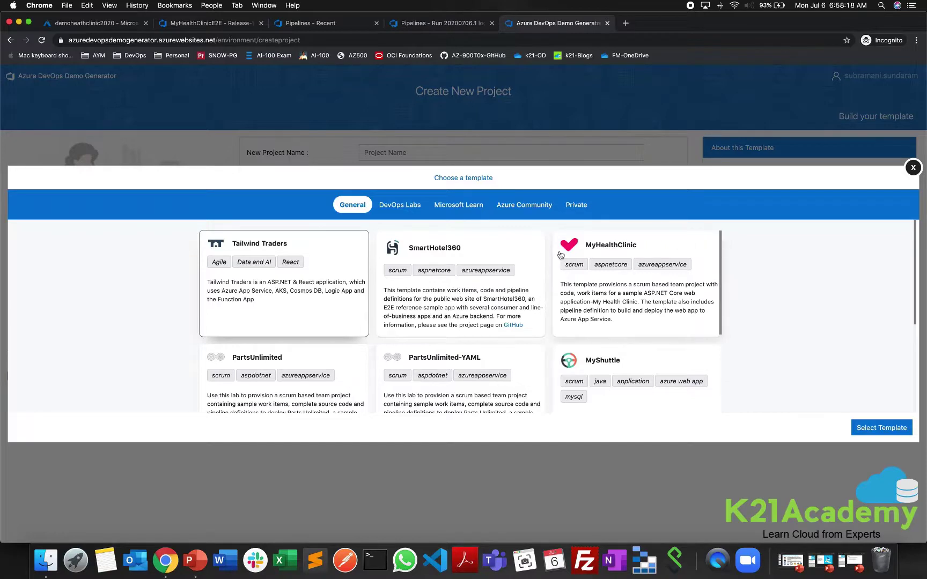
pyautogui.click(606, 250)
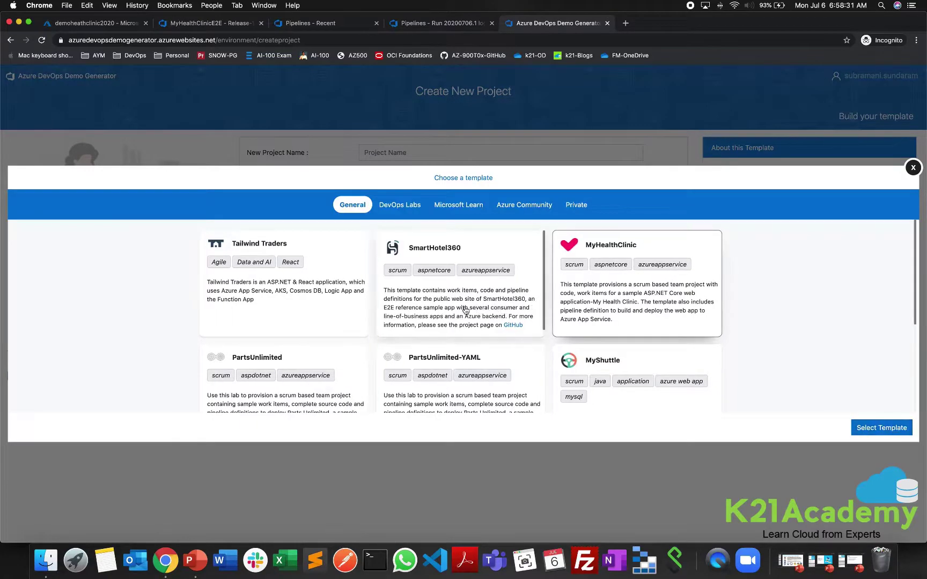
pyautogui.scroll(-5, 483, 332)
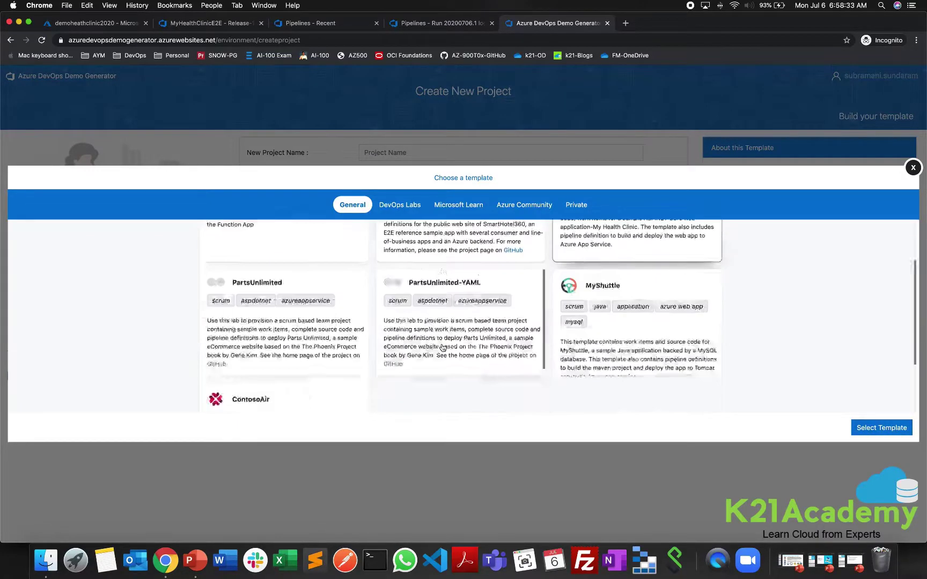
pyautogui.scroll(5, 553, 337)
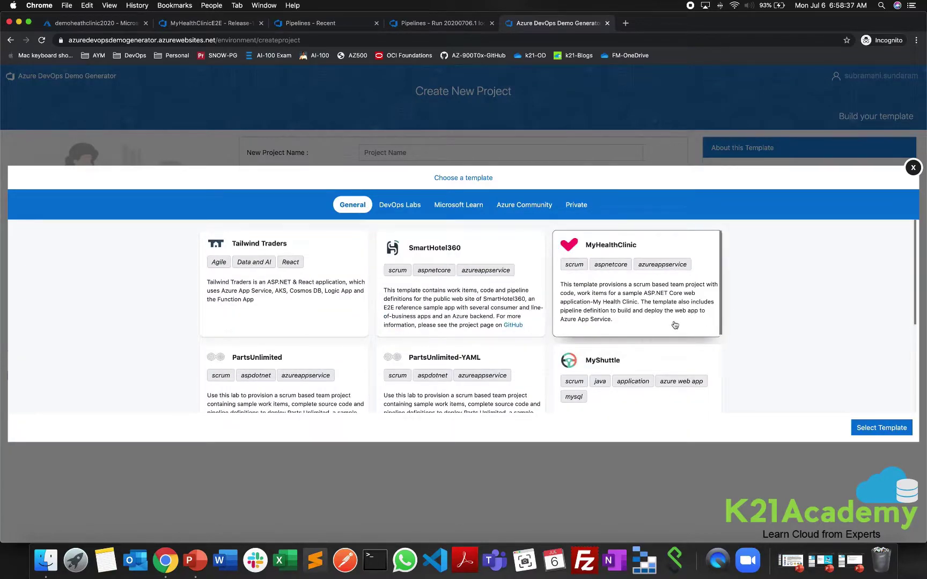
pyautogui.click(882, 429)
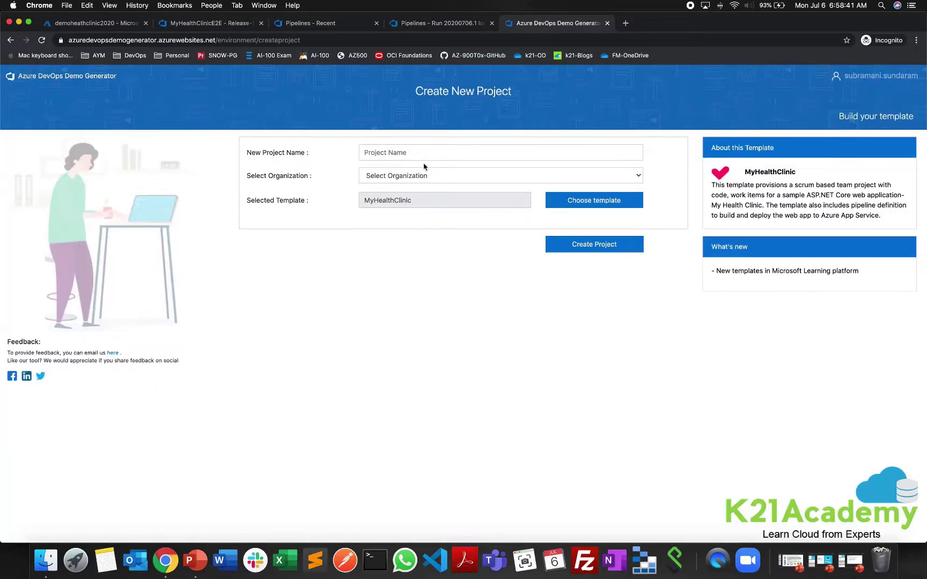
pyautogui.click(417, 181)
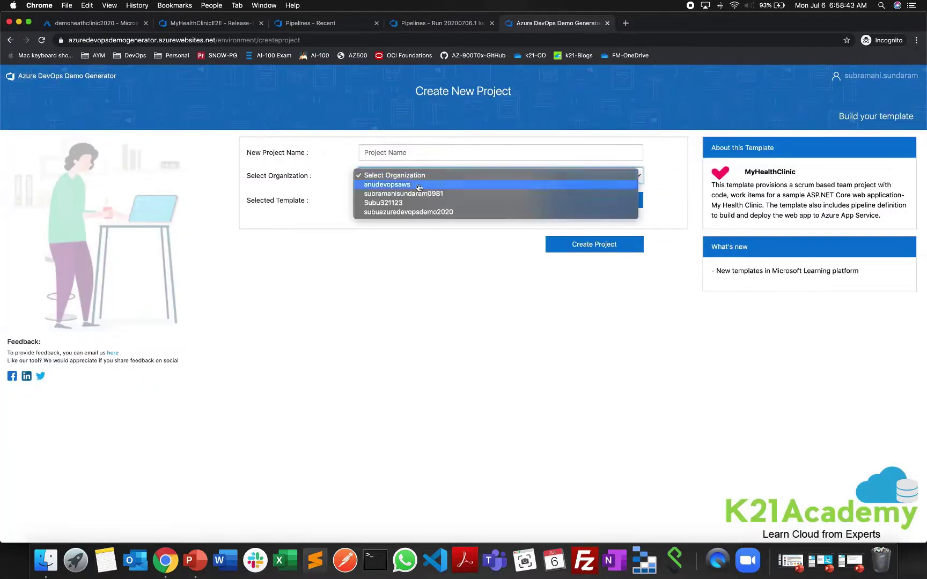
pyautogui.click(408, 211)
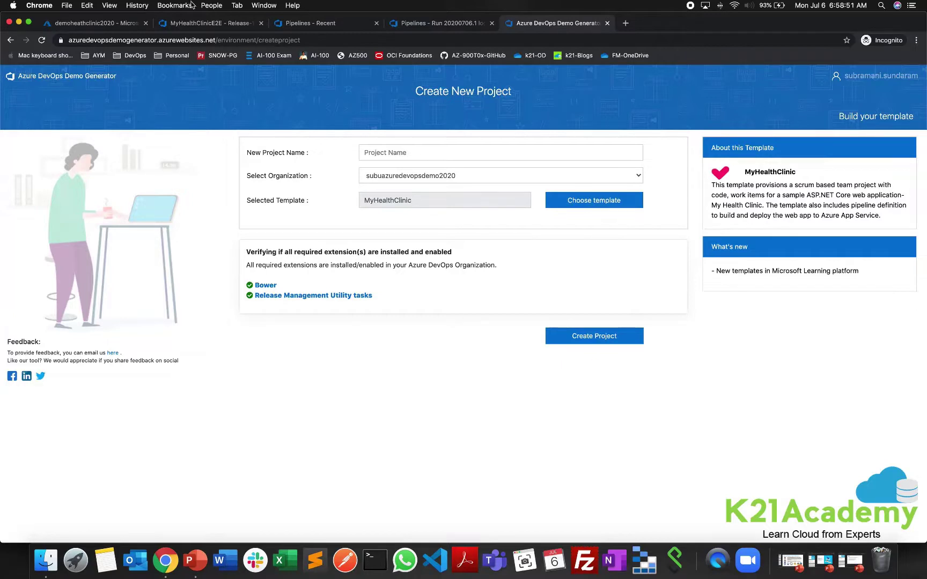
# Switch to Azure DevOps, open the DemoHeathClinic2020 project from the organization's project list and view the MyHealthClinic repository files.
pyautogui.click(417, 26)
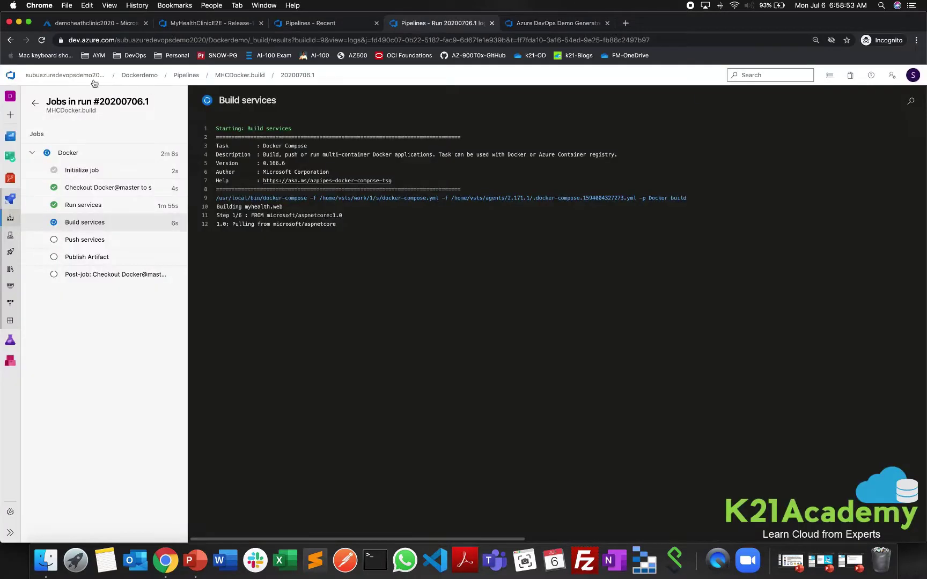
pyautogui.hotkey('ctrl', 'shift', 'Tab')
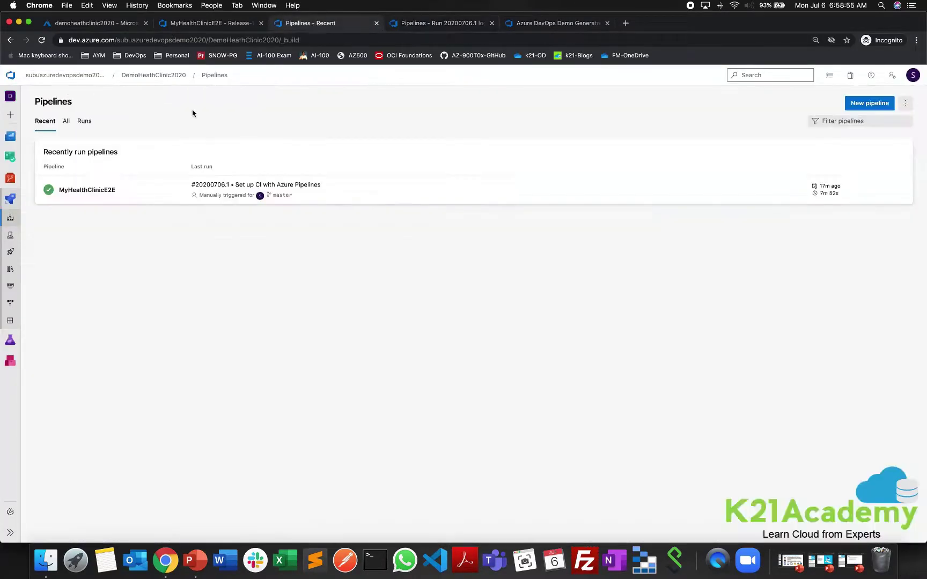
pyautogui.click(101, 75)
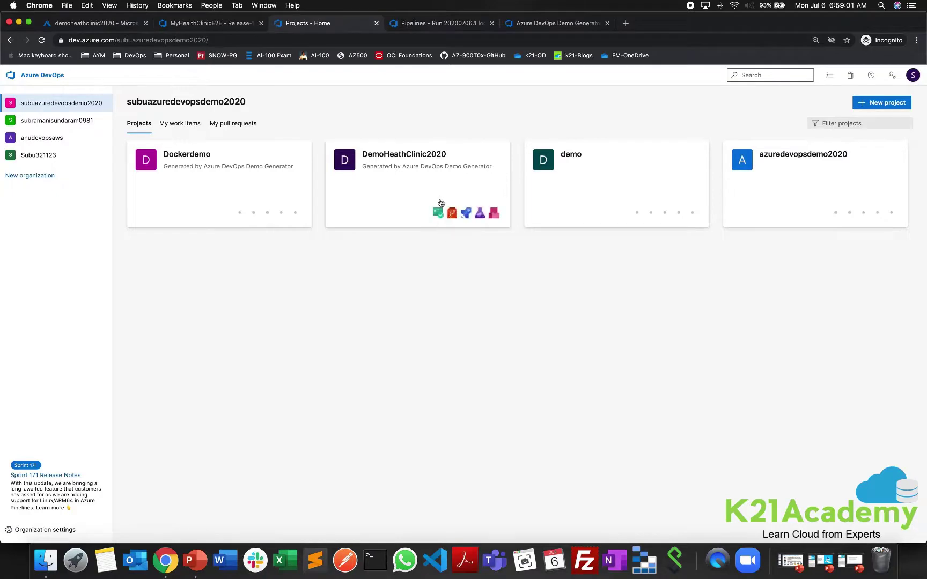
pyautogui.click(404, 155)
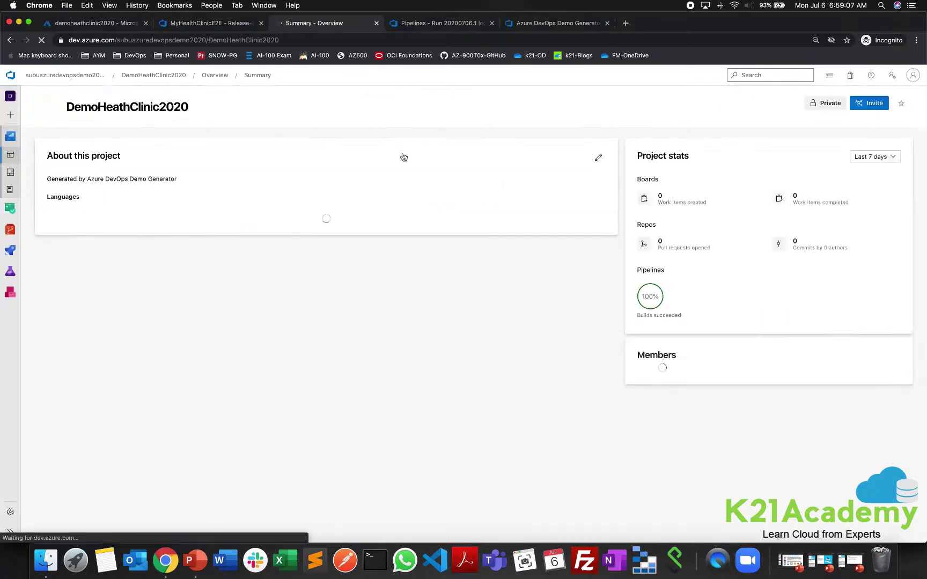
pyautogui.click(10, 232)
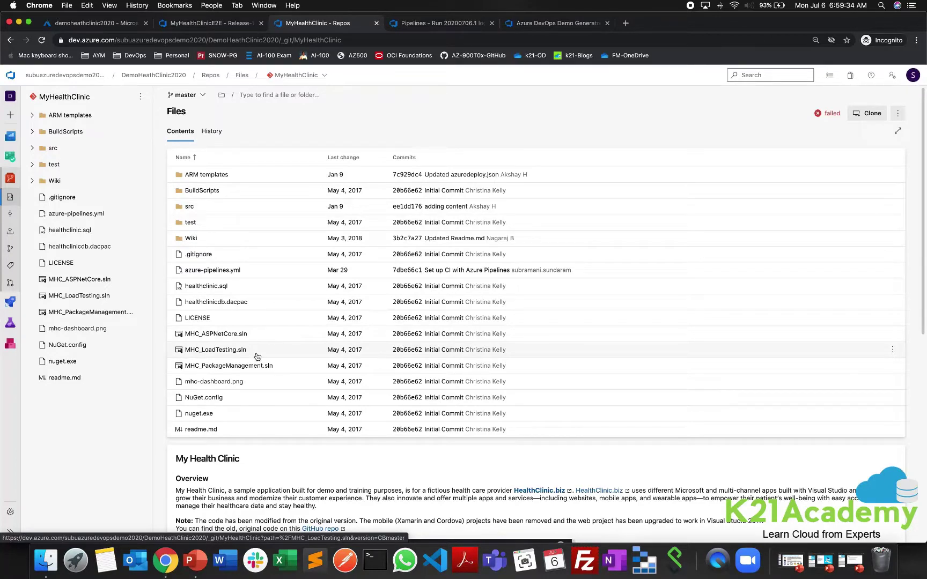
# Open the Azure Container Copy Artifacts pipeline for editing and review the AzureBlob File Copy task's settings.
pyautogui.moveTo(10, 301)
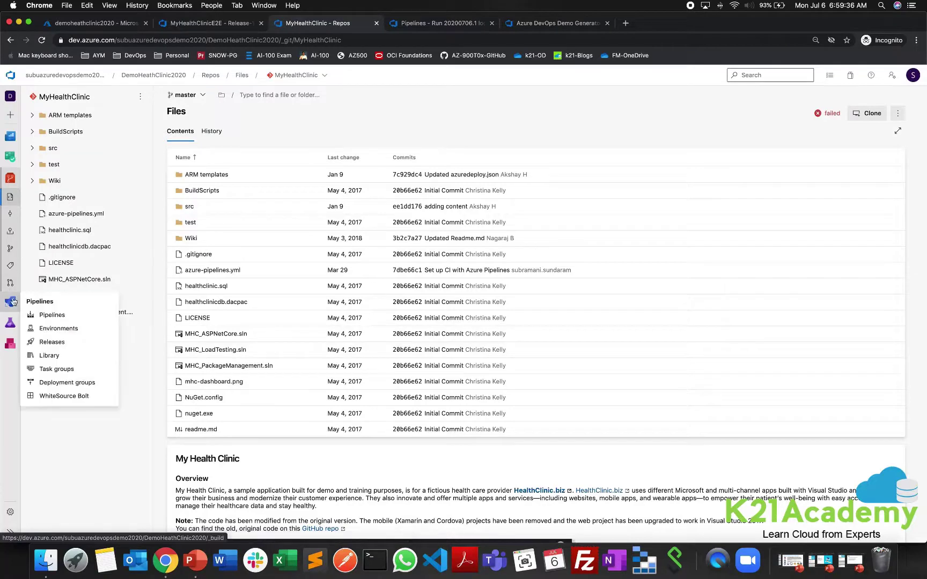
pyautogui.click(51, 316)
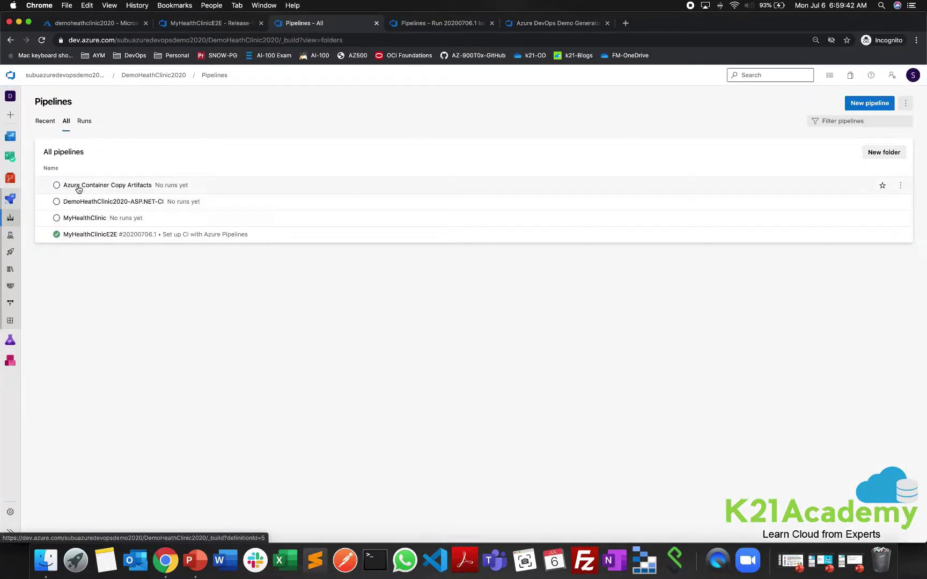
pyautogui.click(122, 185)
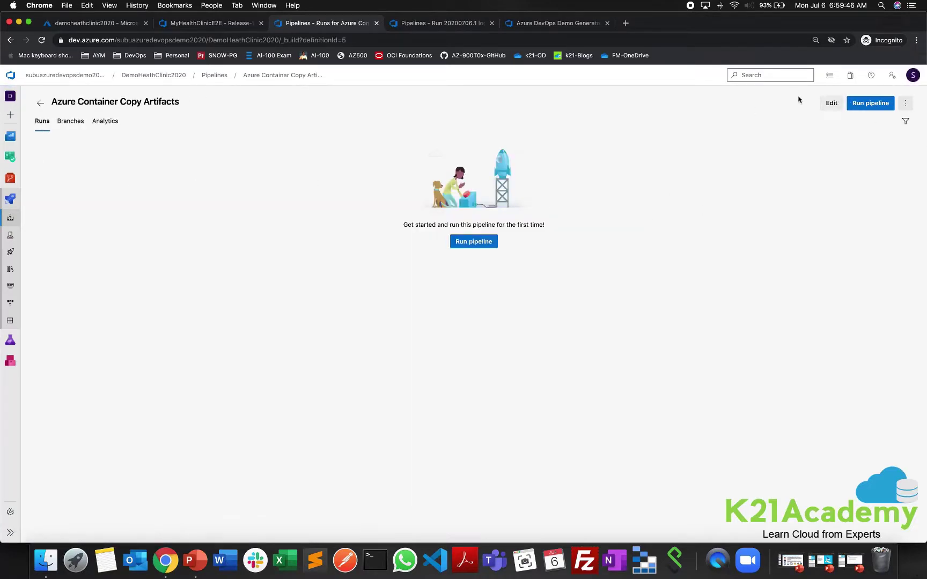
pyautogui.click(827, 105)
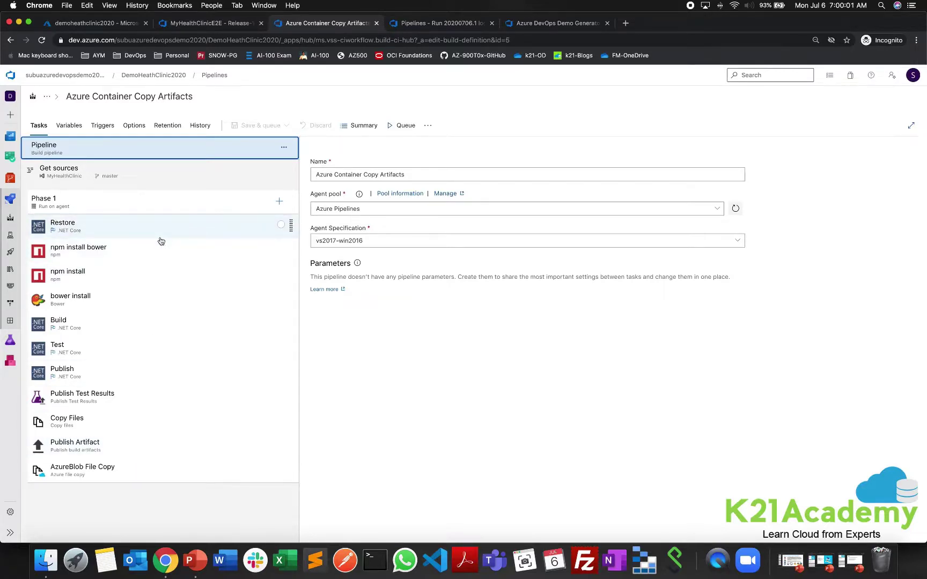
pyautogui.click(134, 476)
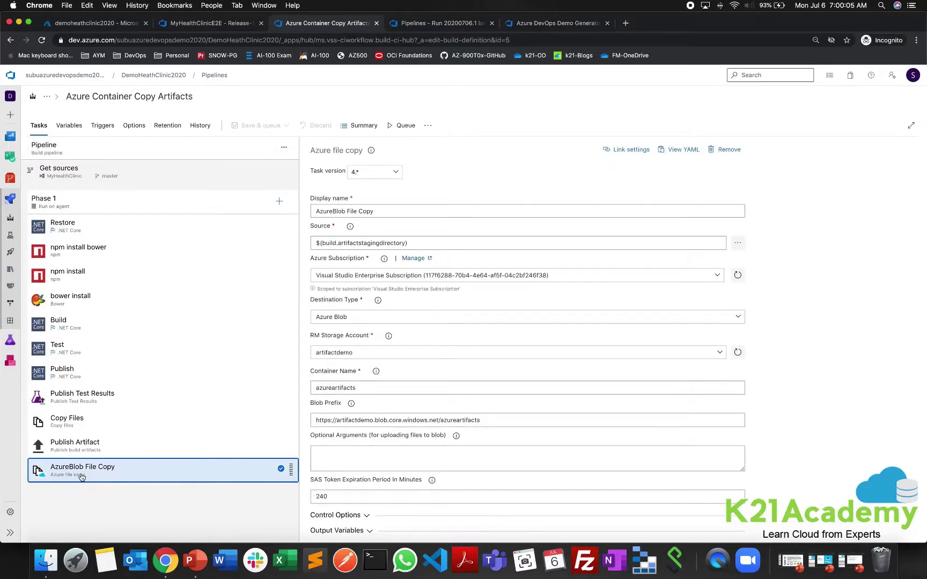
# Search the available tasks for "az file", add an Azure file copy task to Phase 1 and open its settings.
pyautogui.click(280, 202)
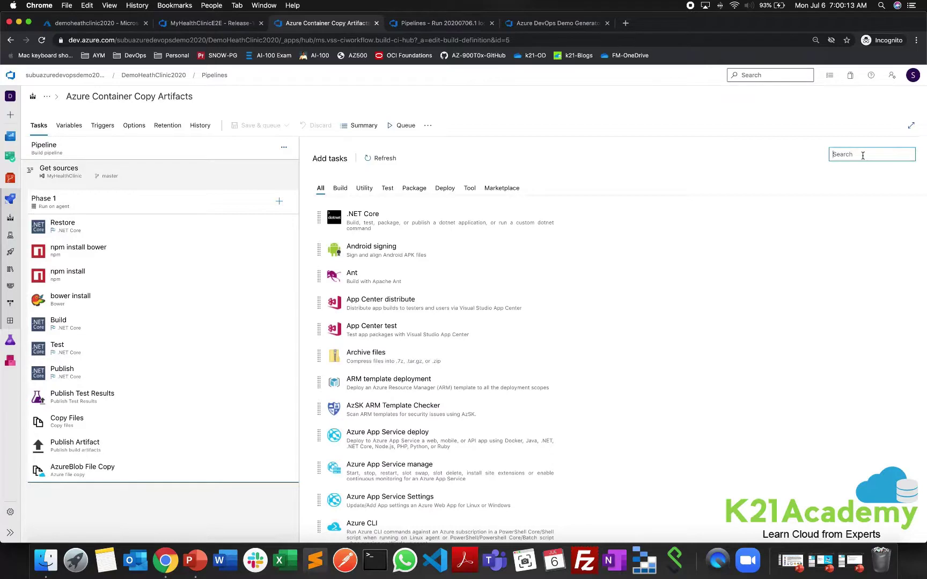
pyautogui.write('az file')
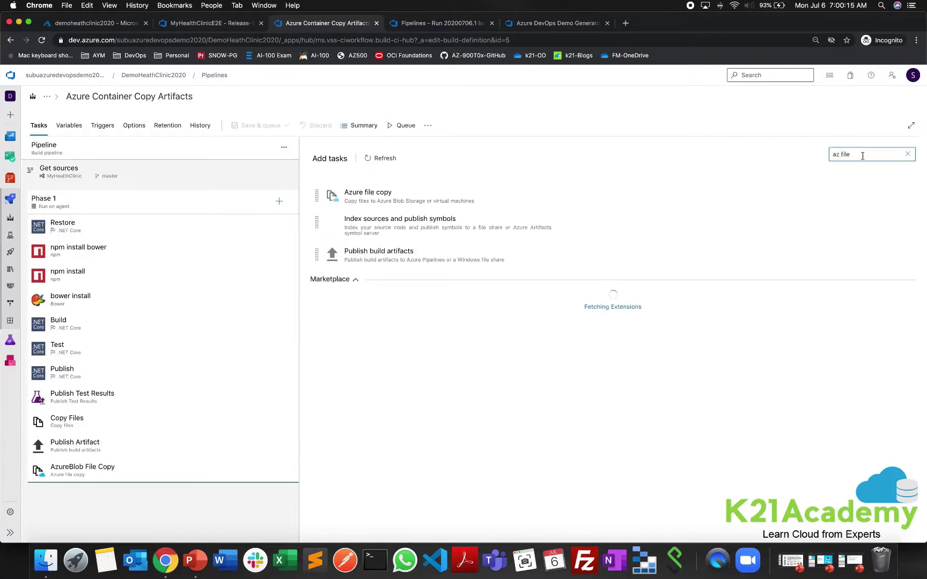
pyautogui.moveTo(353, 208)
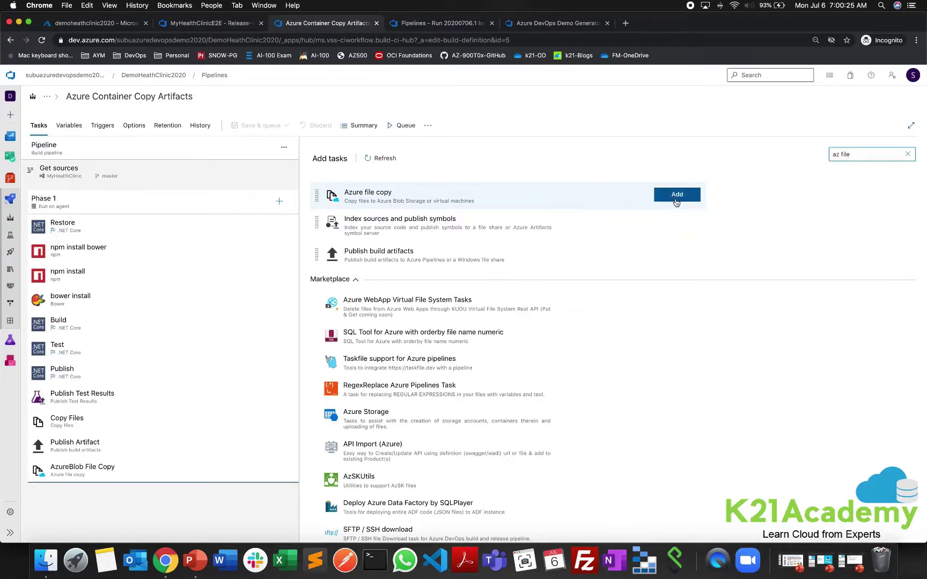
pyautogui.click(677, 194)
pyautogui.click(180, 502)
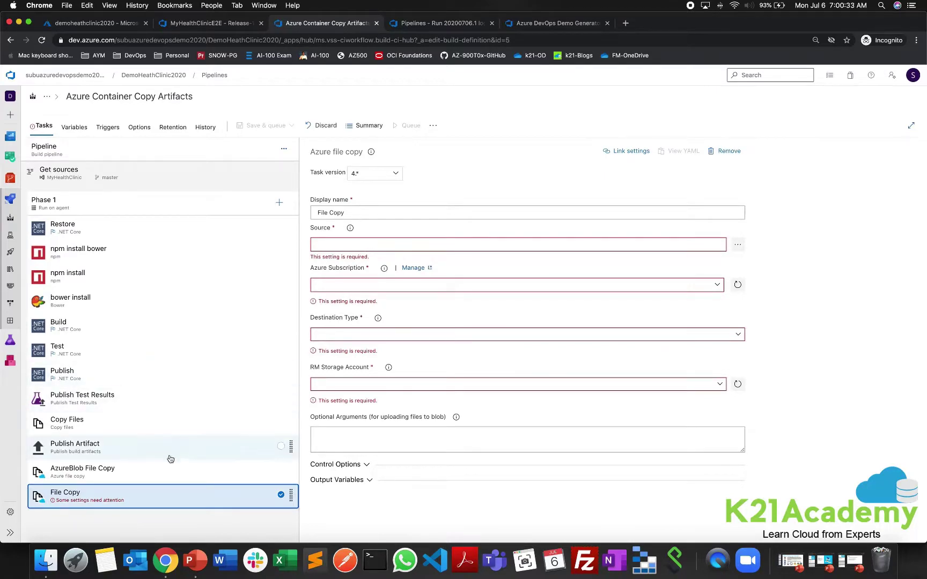
# Review the publish path of the Publish Artifact task and the Copy Files settings, and reopen the new File Copy task.
pyautogui.click(214, 449)
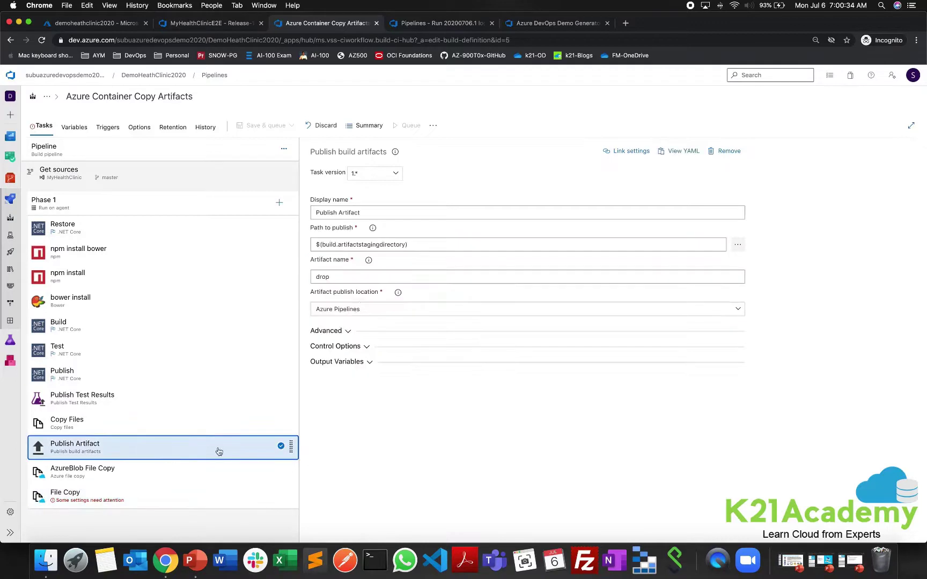
pyautogui.click(422, 245)
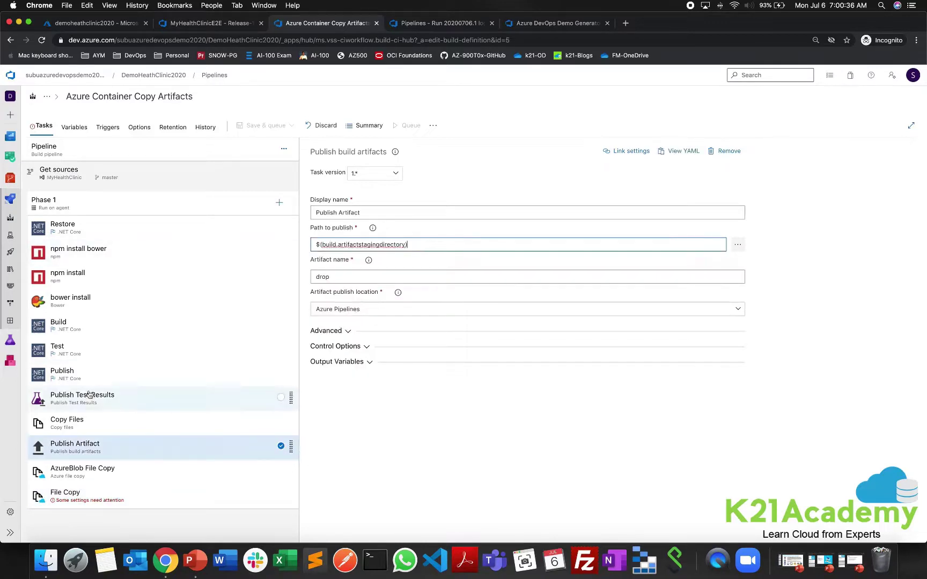
pyautogui.click(97, 421)
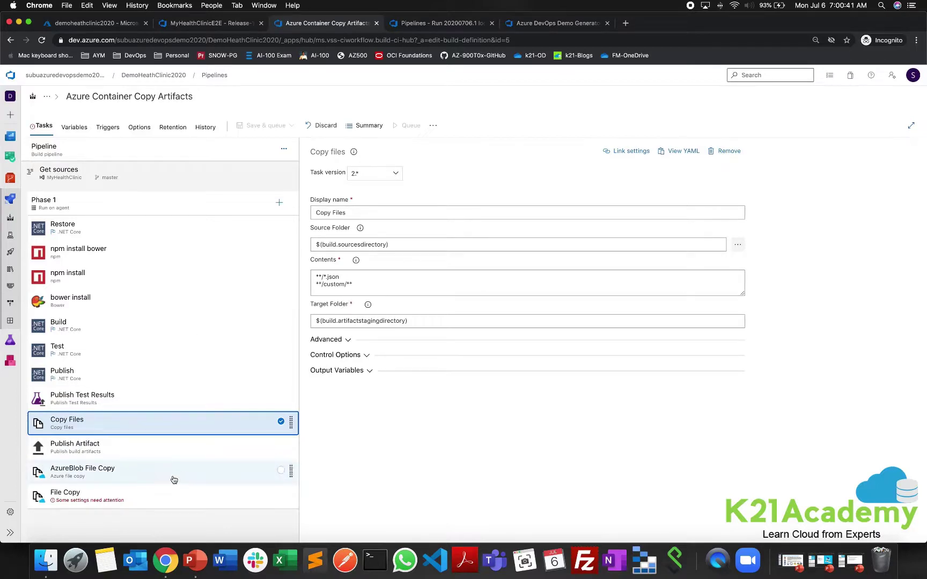
pyautogui.click(128, 494)
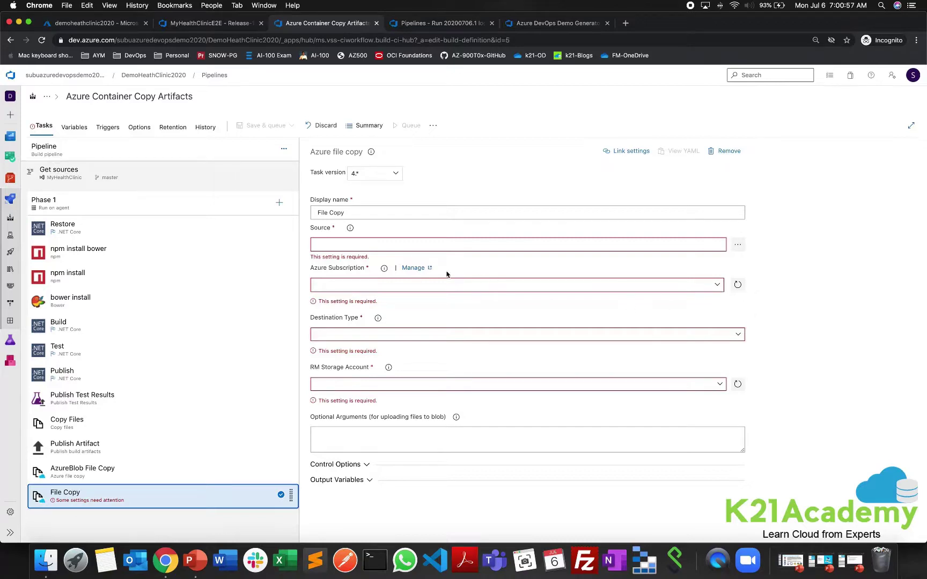
# Open the project's service connections from the File Copy task, view the new Azure Classic connection form and close it without saving.
pyautogui.click(416, 269)
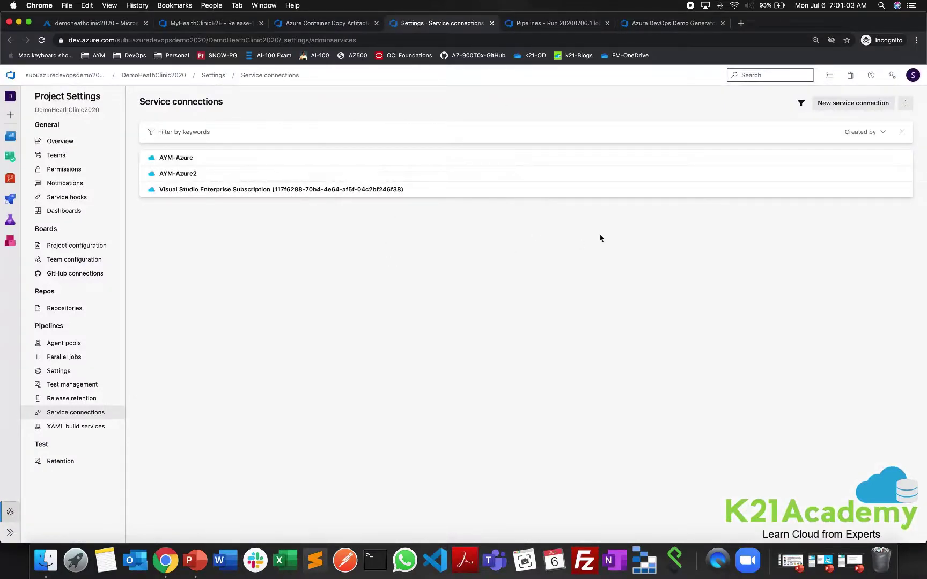
pyautogui.click(863, 108)
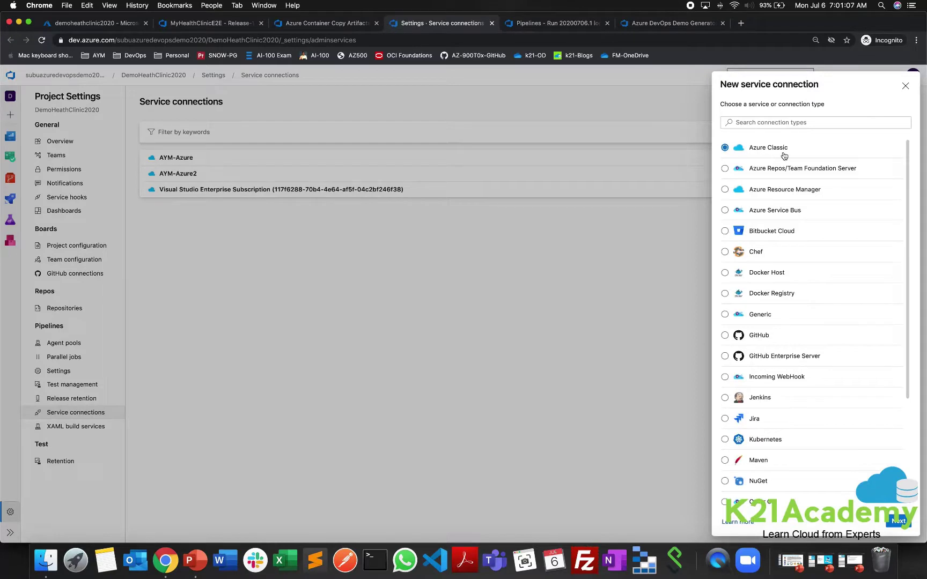
pyautogui.click(905, 525)
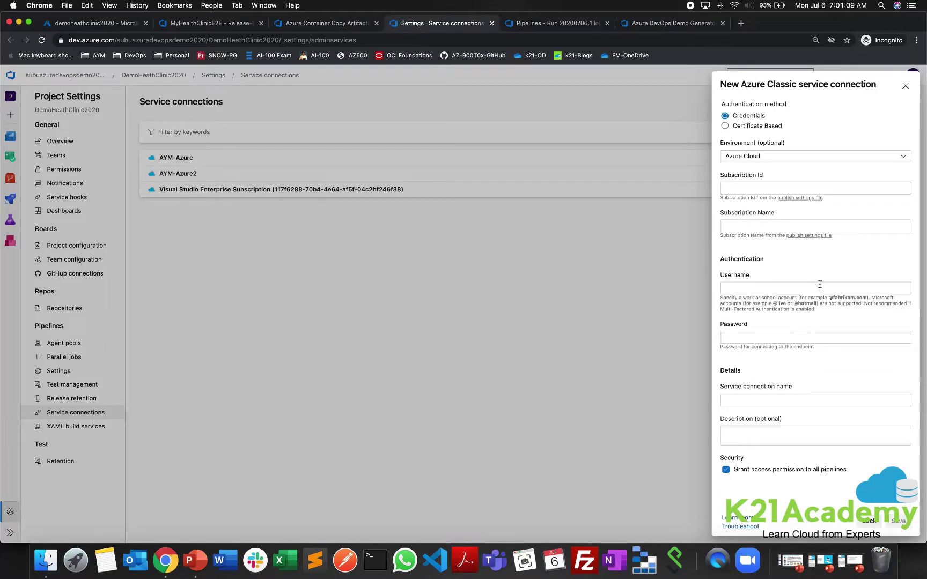
pyautogui.click(755, 185)
pyautogui.click(753, 224)
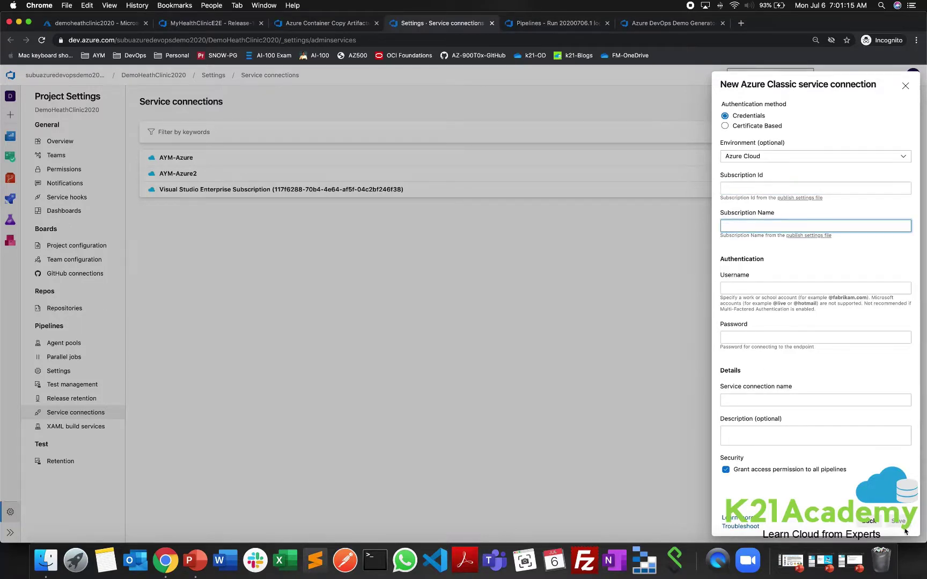
pyautogui.click(870, 521)
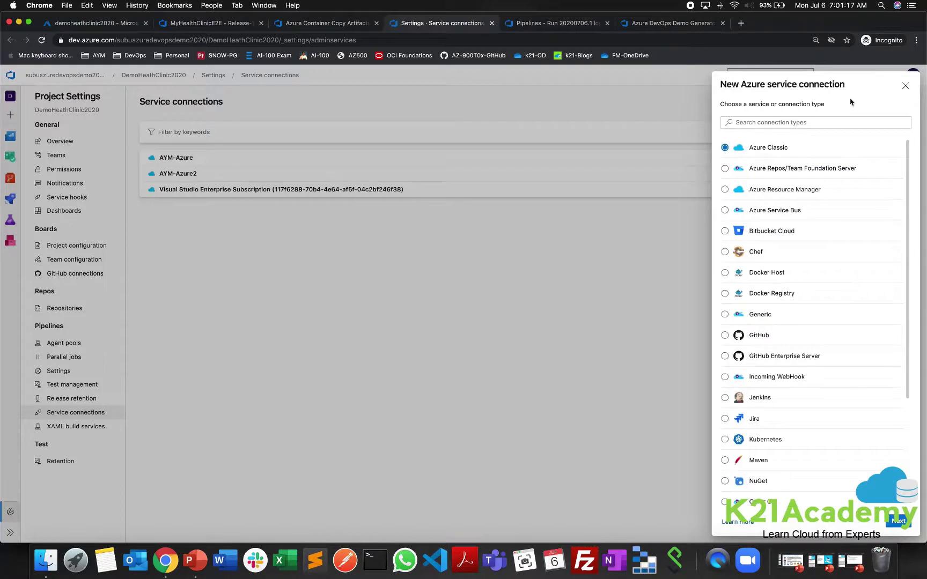
pyautogui.click(905, 85)
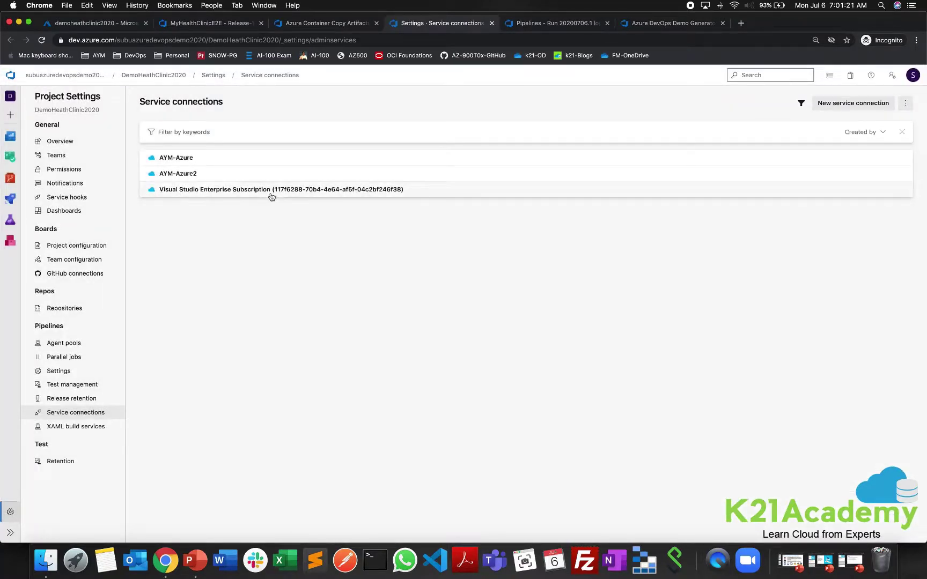
# View the details of the Visual Studio Enterprise Subscription service connection and return to the Azure Container Copy Artifacts pipeline.
pyautogui.click(389, 196)
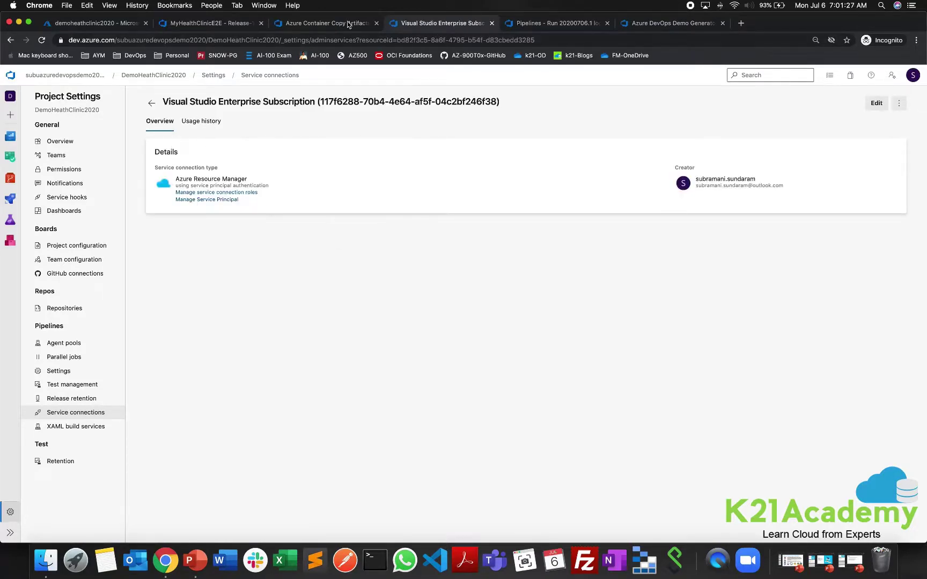
pyautogui.moveTo(162, 102); pyautogui.dragTo(512, 107)
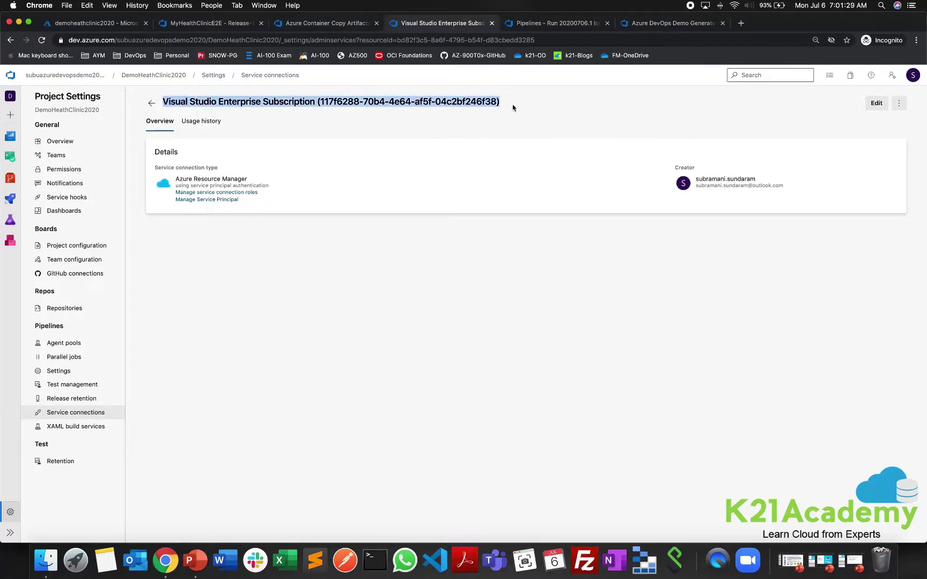
pyautogui.click(351, 26)
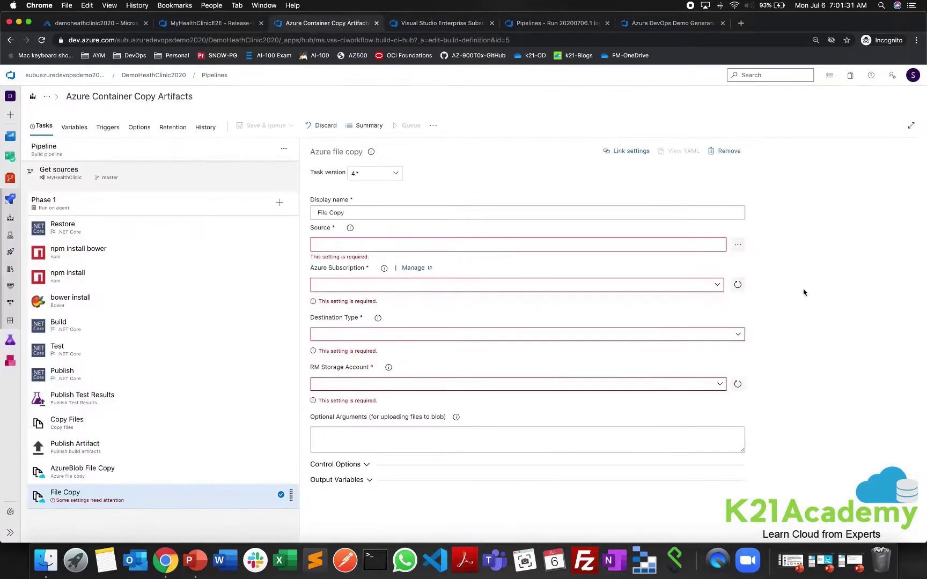
# Set the new File Copy task to the Visual Studio Enterprise Subscription service connection, destination type Azure Blob and storage account artifactdemo.
pyautogui.click(718, 284)
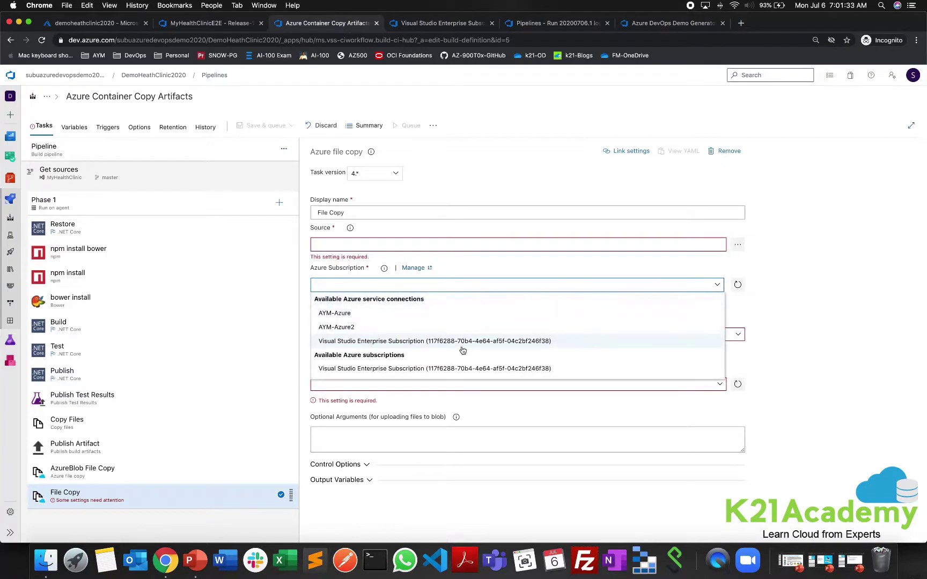
pyautogui.click(484, 342)
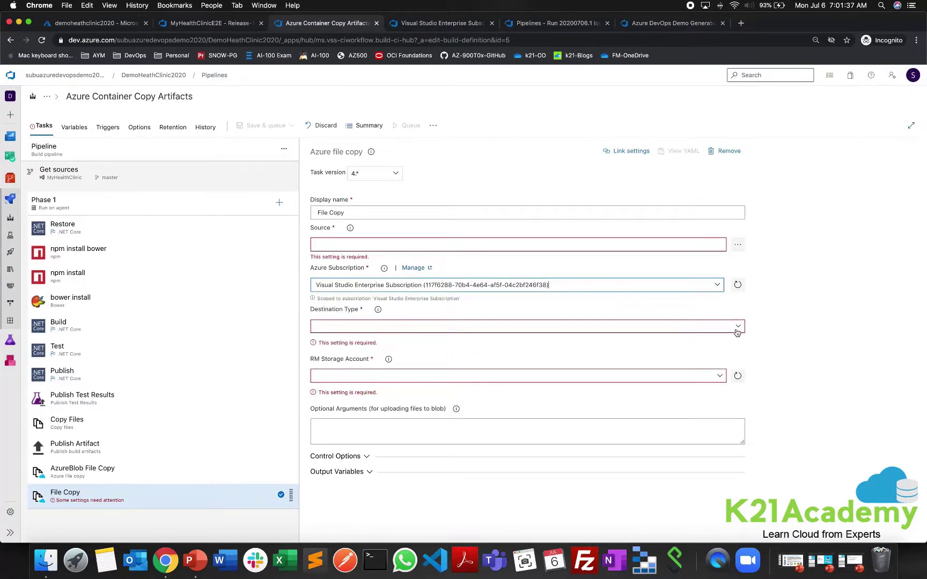
pyautogui.click(739, 327)
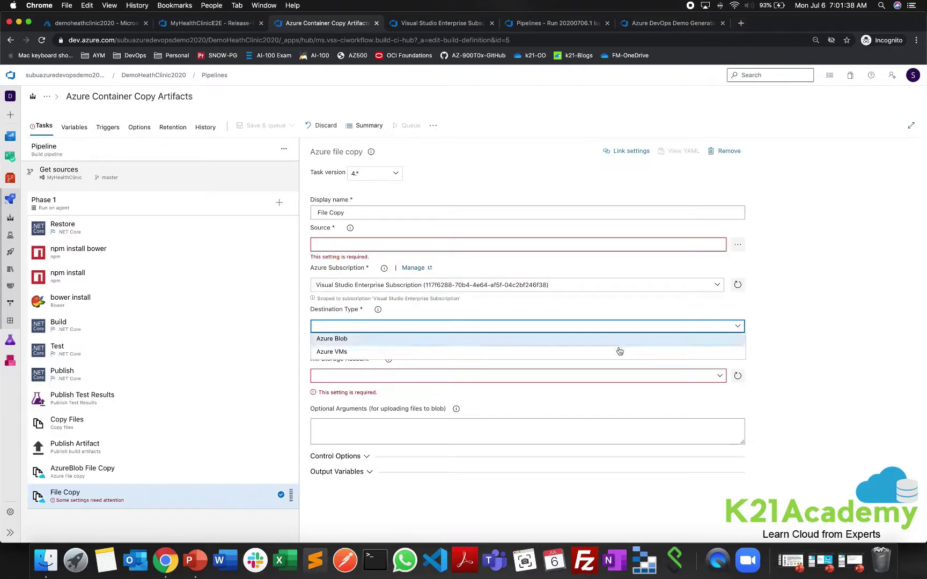
pyautogui.click(398, 346)
pyautogui.scroll(-2, 542, 356)
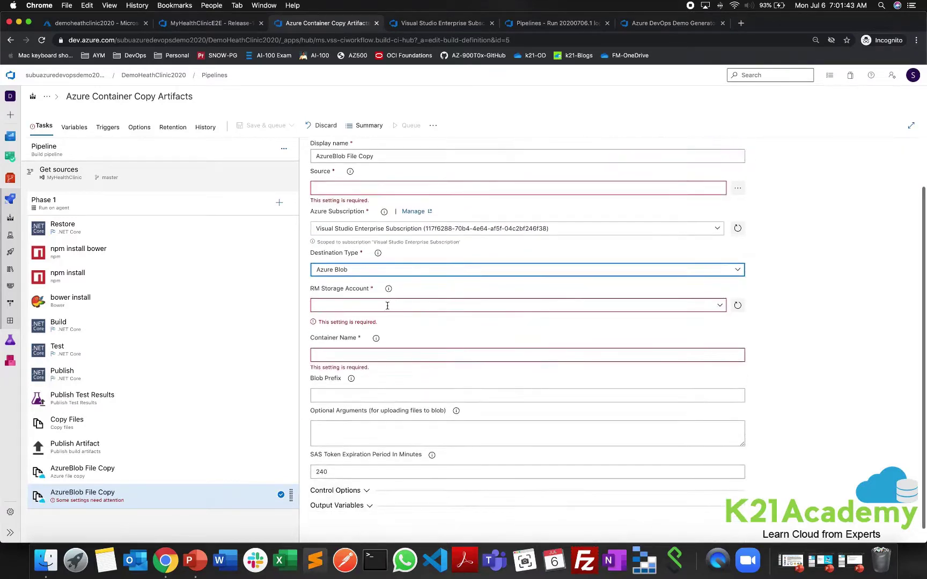
pyautogui.click(719, 305)
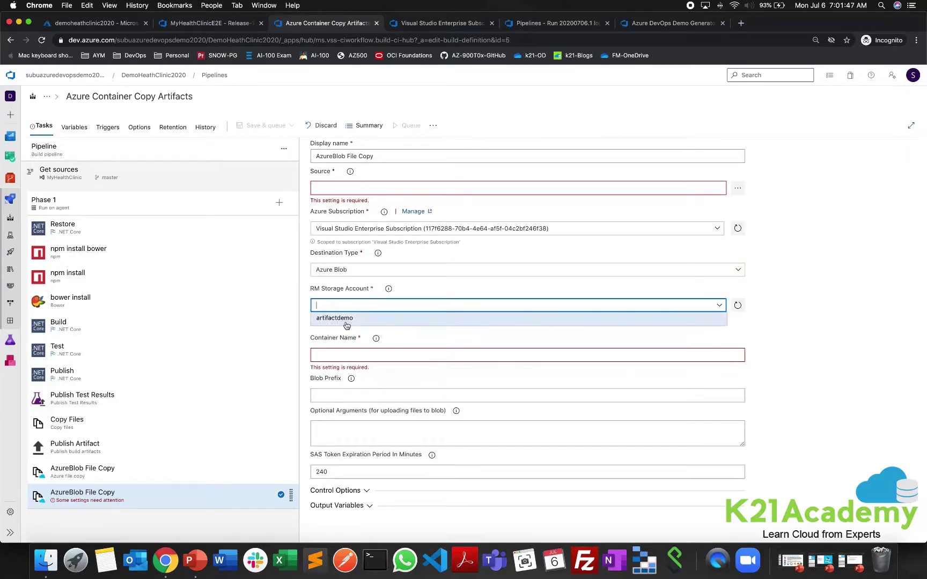
pyautogui.click(346, 320)
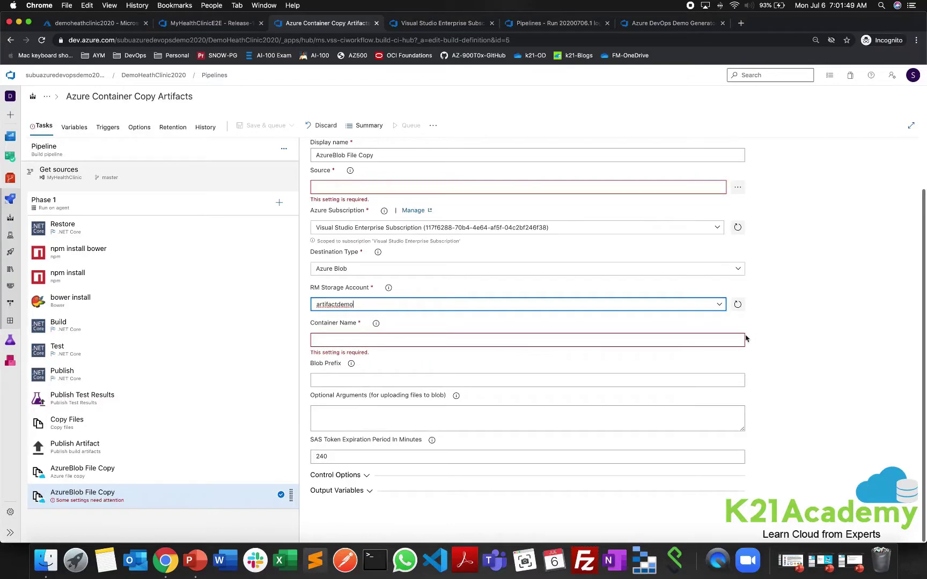
# Remove the incomplete second AzureBlob File Copy task from Phase 1 and review the settings of the original one.
pyautogui.rightClick(143, 500)
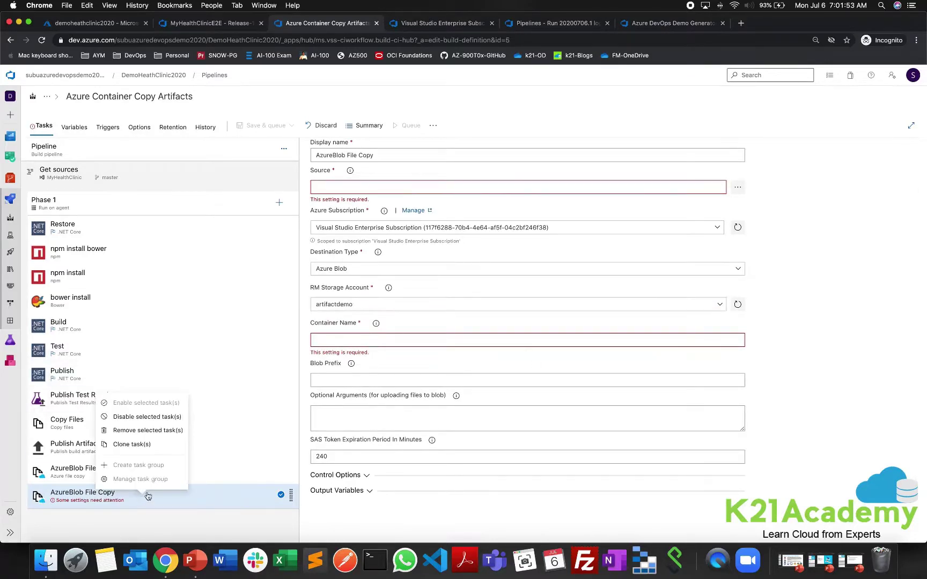
pyautogui.click(149, 430)
pyautogui.click(120, 484)
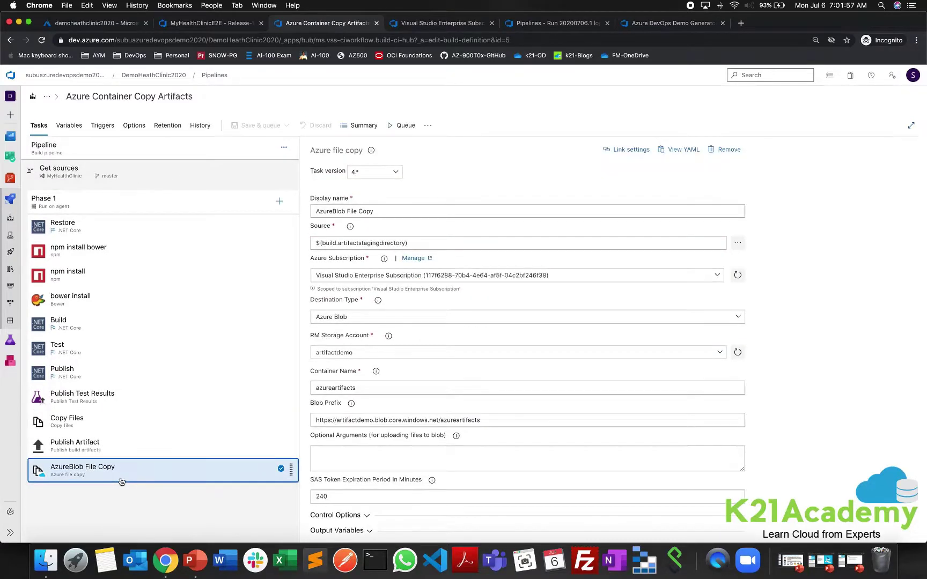
pyautogui.scroll(-1, 476, 347)
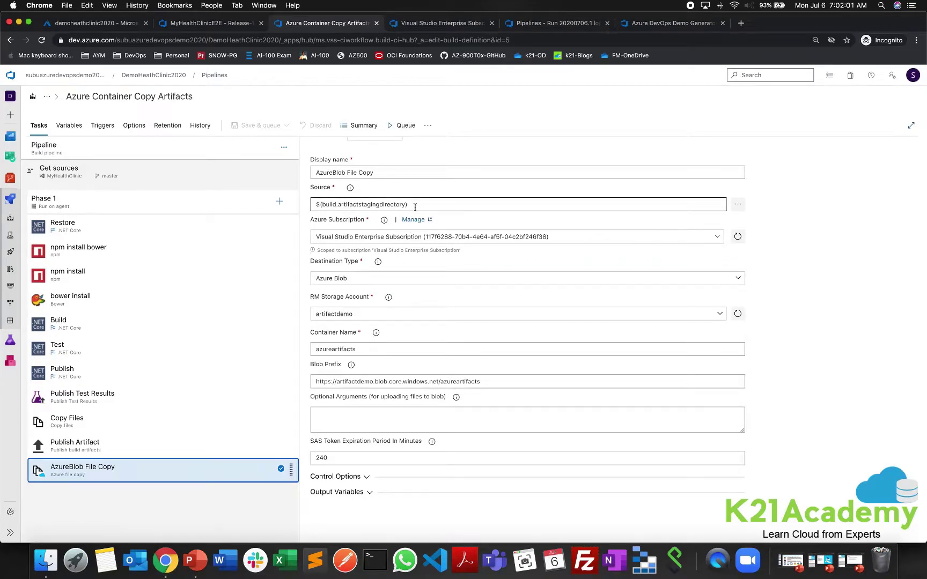
pyautogui.scroll(-1, 358, 293)
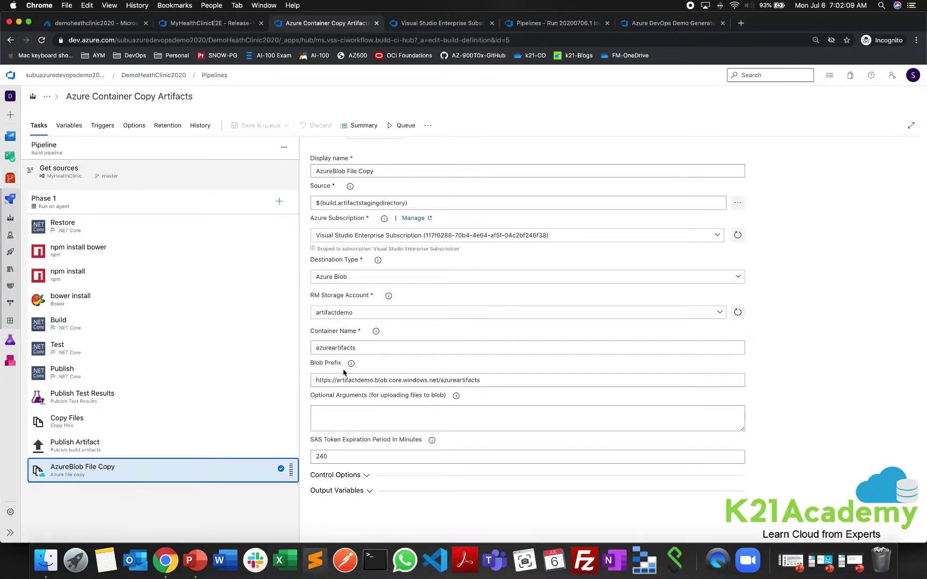
# Switch to the Azure portal and open the artifacts resource group from the resource groups list.
pyautogui.click(107, 25)
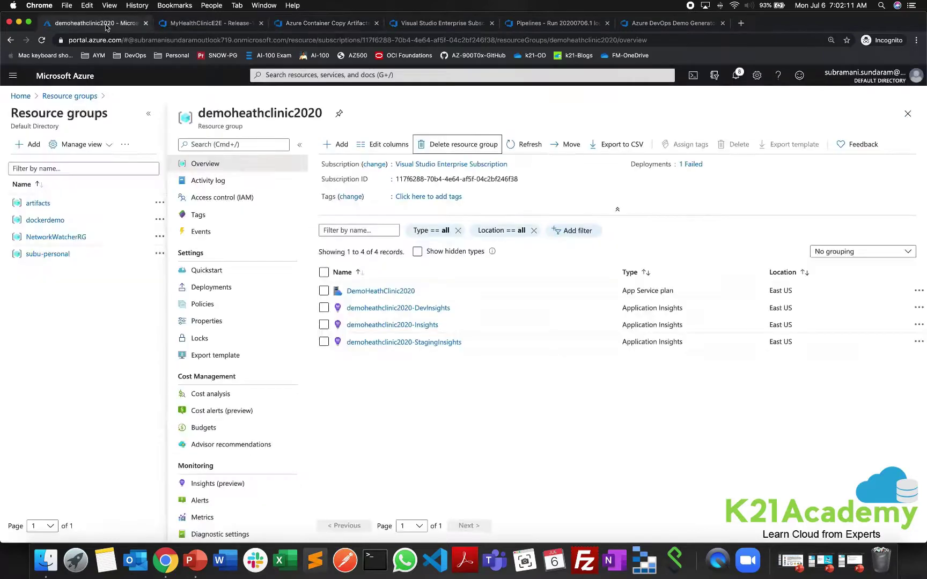
pyautogui.click(51, 97)
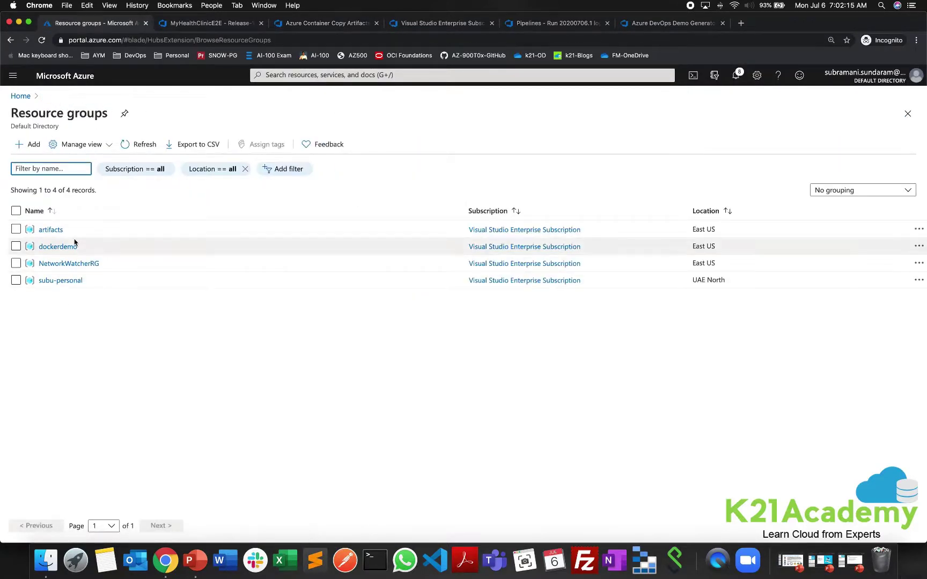
pyautogui.click(51, 229)
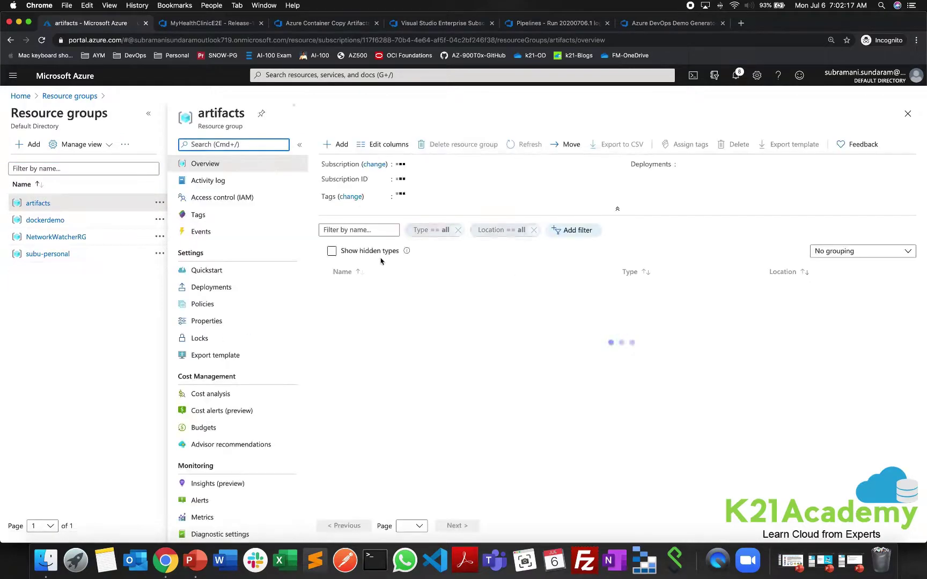
# Search the Marketplace for "storage acc" from the artifacts group and open the Storage account - blob, file, table, queue creation form.
pyautogui.click(342, 145)
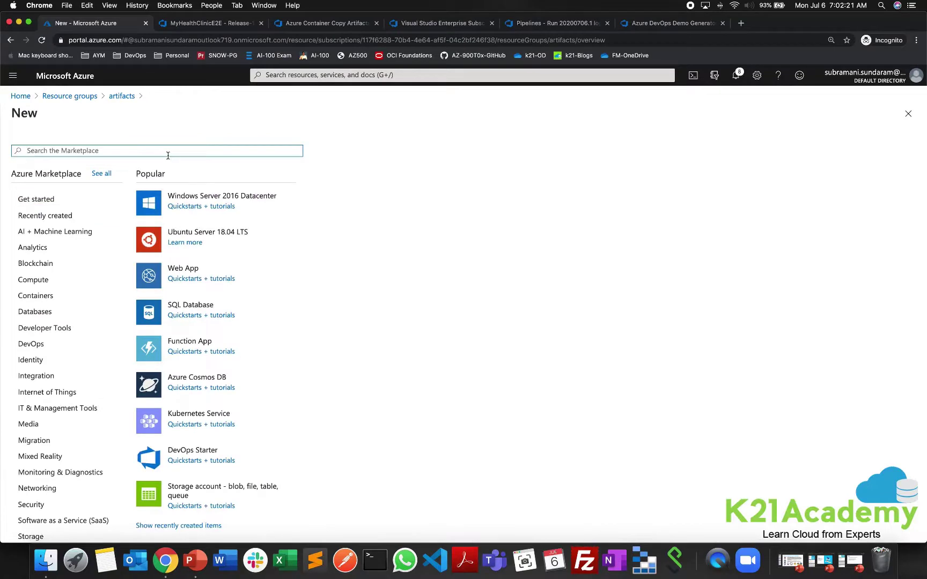
pyautogui.write('storage acc')
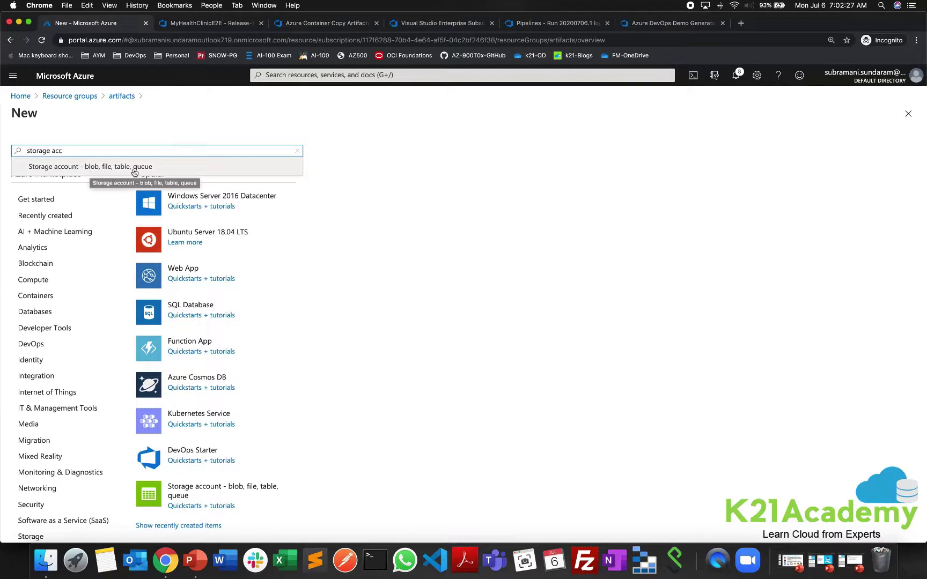
pyautogui.click(101, 166)
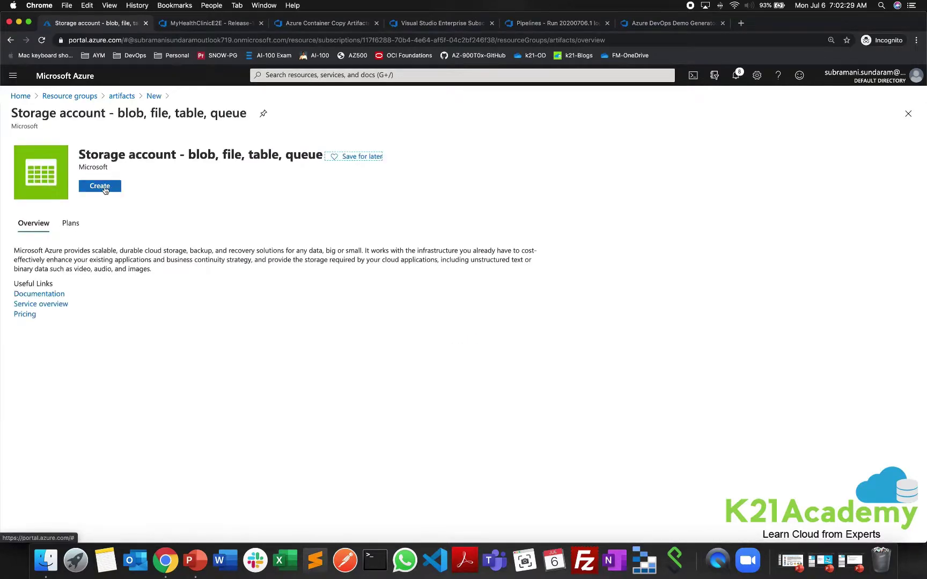
pyautogui.click(105, 190)
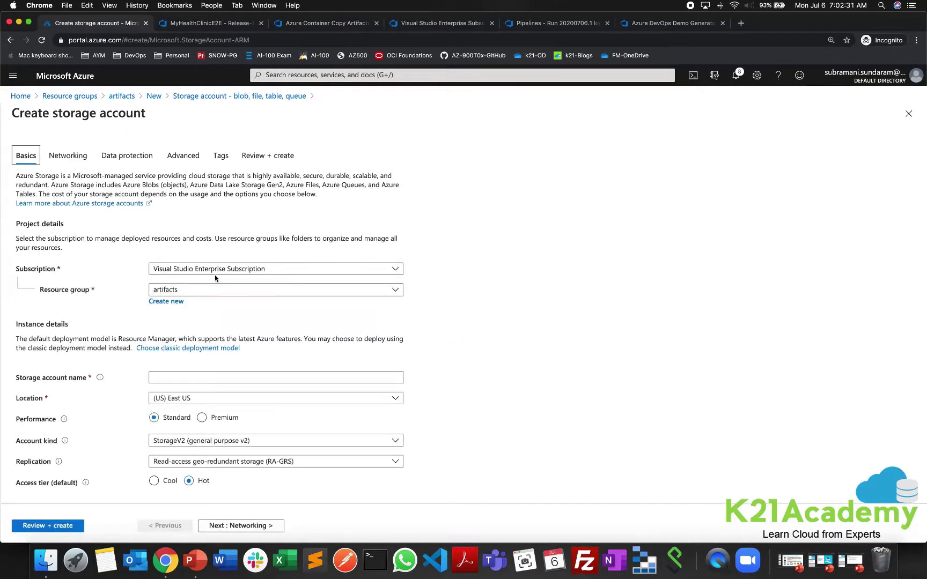
pyautogui.scroll(-1, 215, 278)
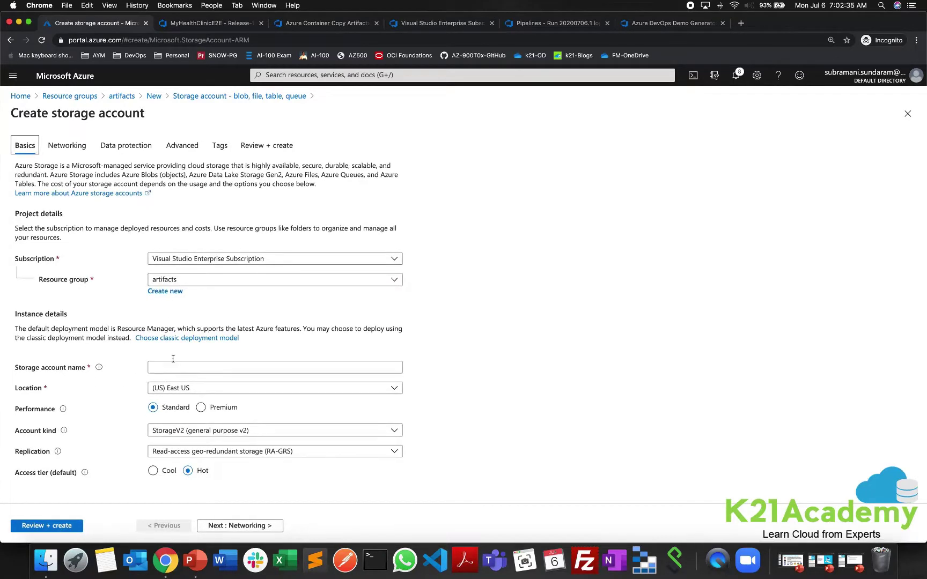
# Check the storage account used by the pipeline's AzureBlob File Copy task, and leave the portal's creation form for the artifacts resource group.
pyautogui.click(336, 25)
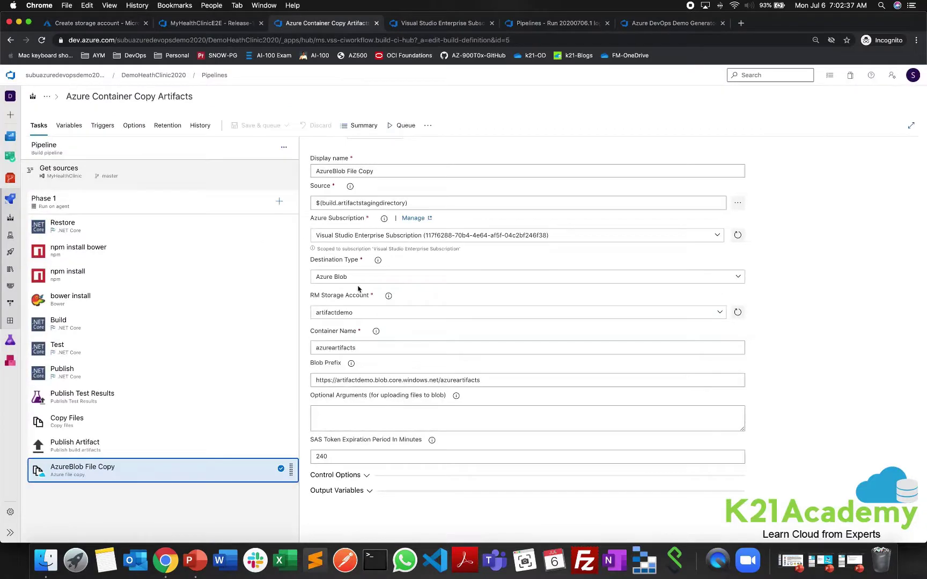
pyautogui.moveTo(362, 313); pyautogui.dragTo(309, 318)
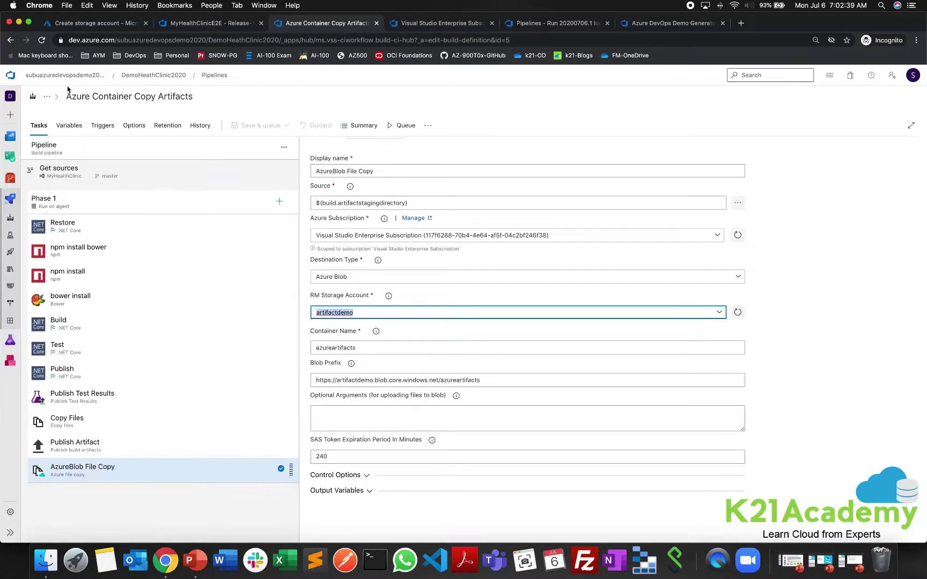
pyautogui.click(81, 25)
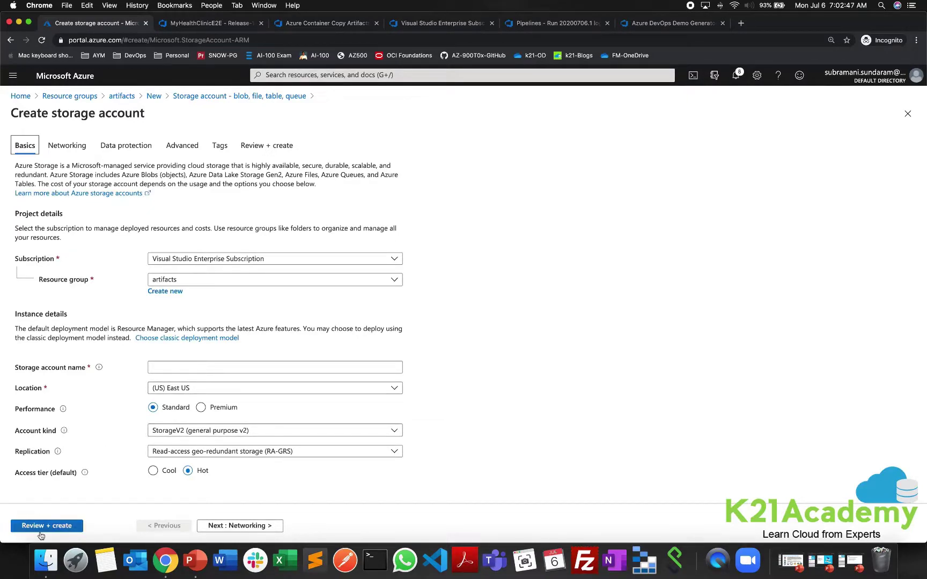
pyautogui.click(121, 96)
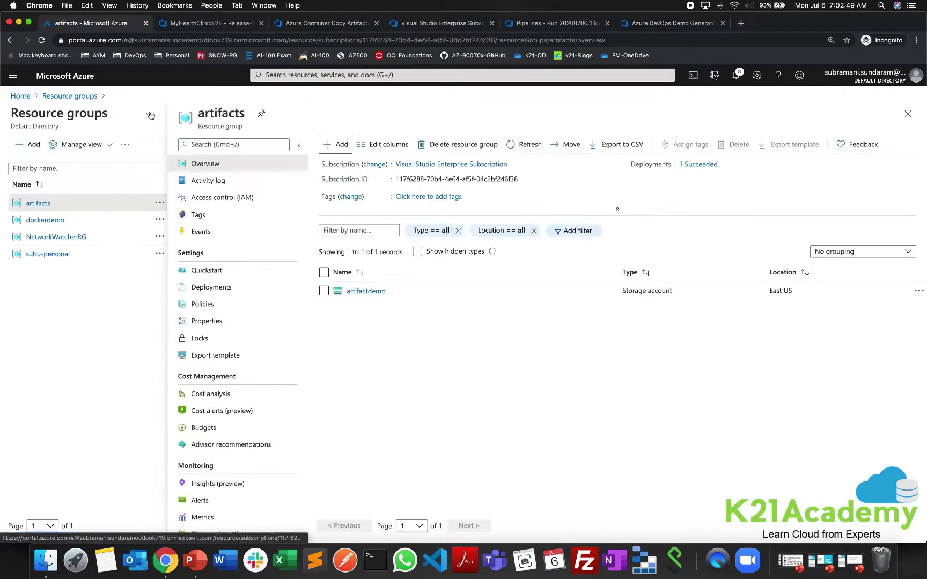
# Open the artifactdemo storage account from the artifacts resource group and list its blob containers.
pyautogui.click(367, 292)
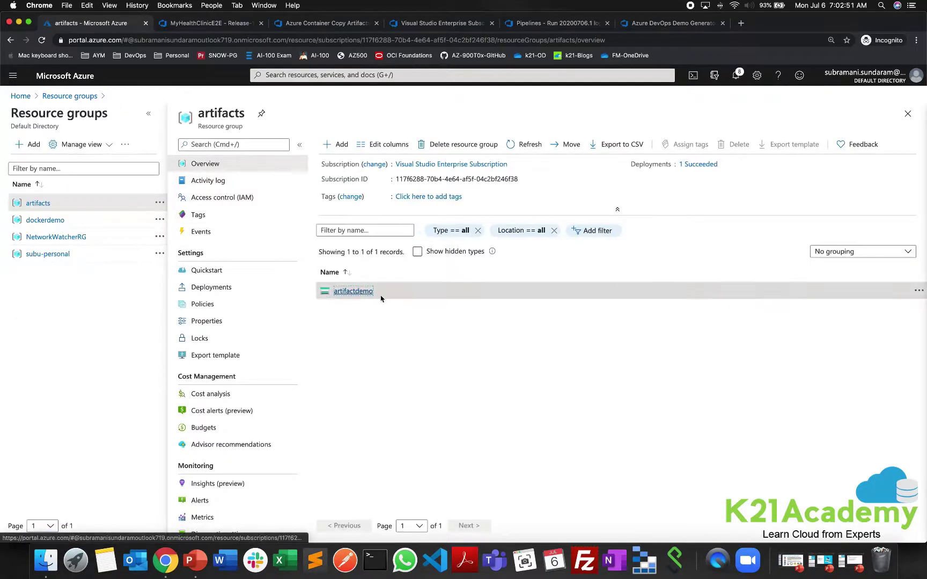
pyautogui.doubleClick(55, 112)
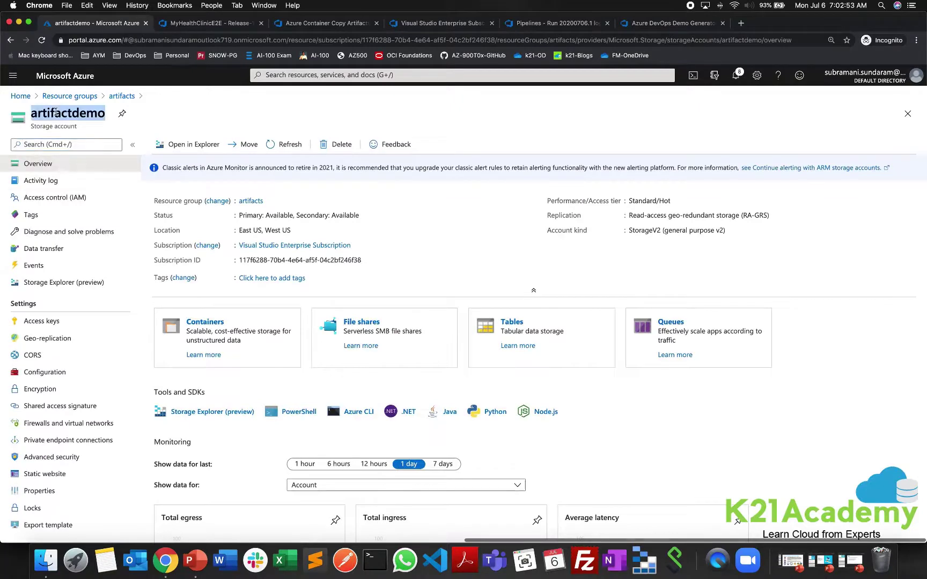
pyautogui.hscroll(-1, 210, 114)
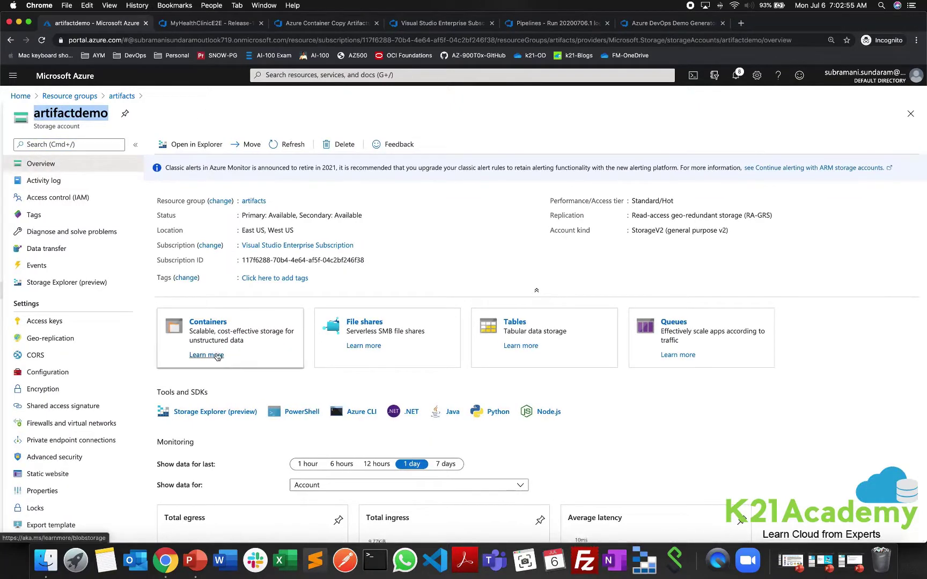
pyautogui.hscroll(-2, 307, 351)
pyautogui.hscroll(3, 303, 348)
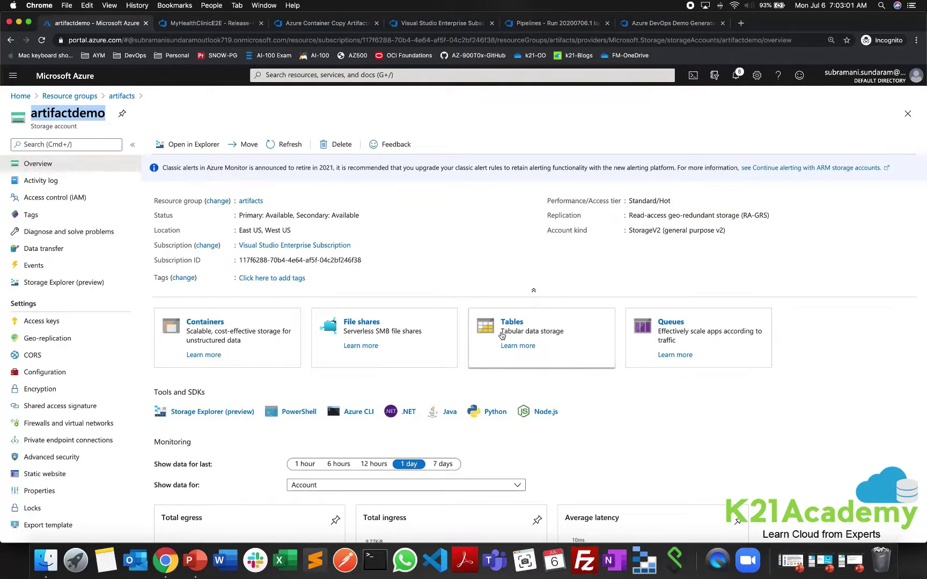
pyautogui.click(207, 323)
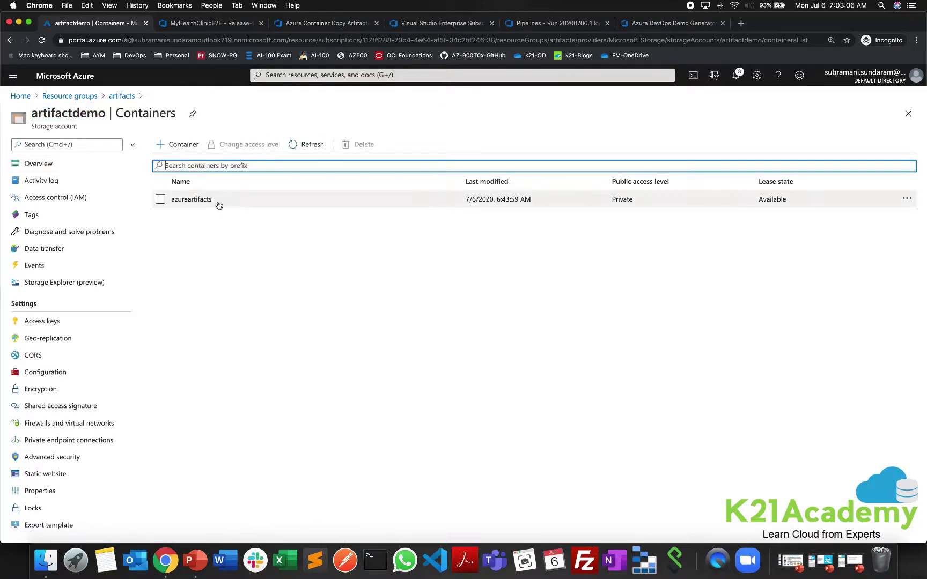
# View the new container form for artifactdemo, dismiss it without creating anything, and highlight the existing azureartifacts container.
pyautogui.click(183, 146)
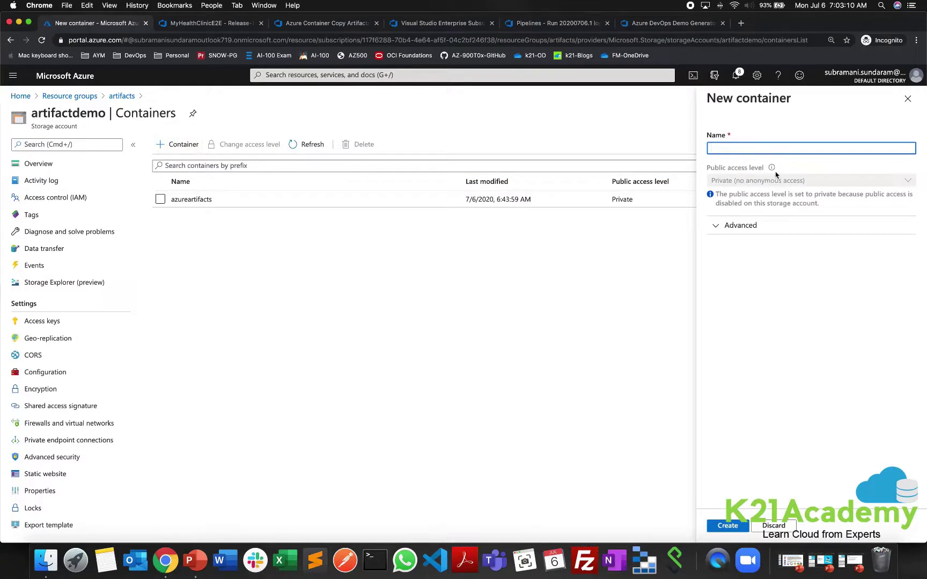
pyautogui.click(908, 98)
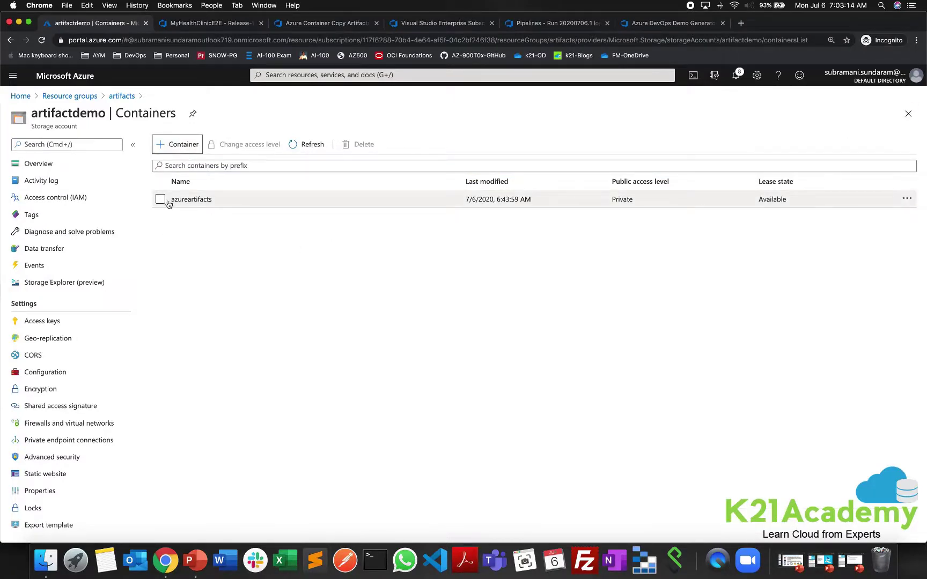
pyautogui.moveTo(169, 202); pyautogui.dragTo(220, 206)
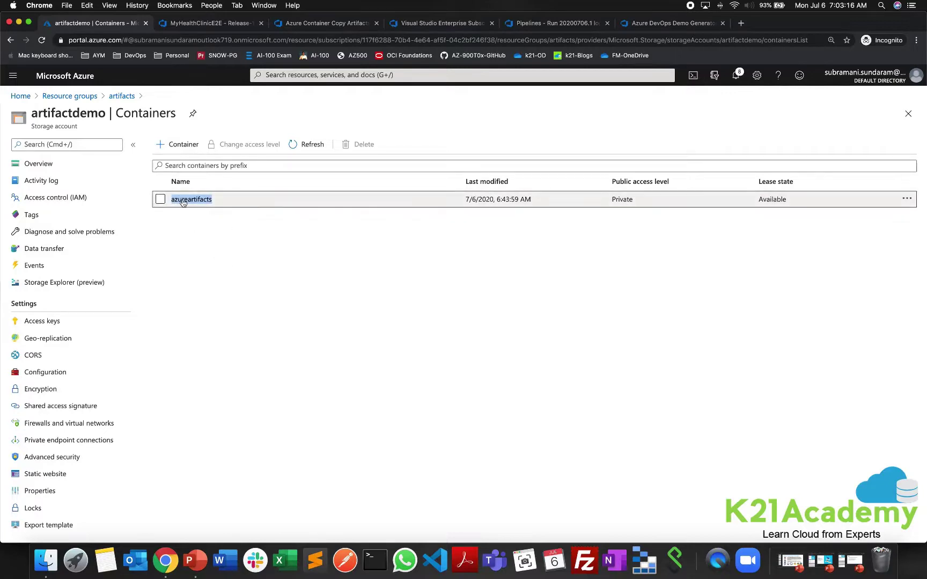
# Switch to the Azure DevOps pipeline and check the container name and blob prefix of the AzureBlob File Copy task.
pyautogui.click(327, 23)
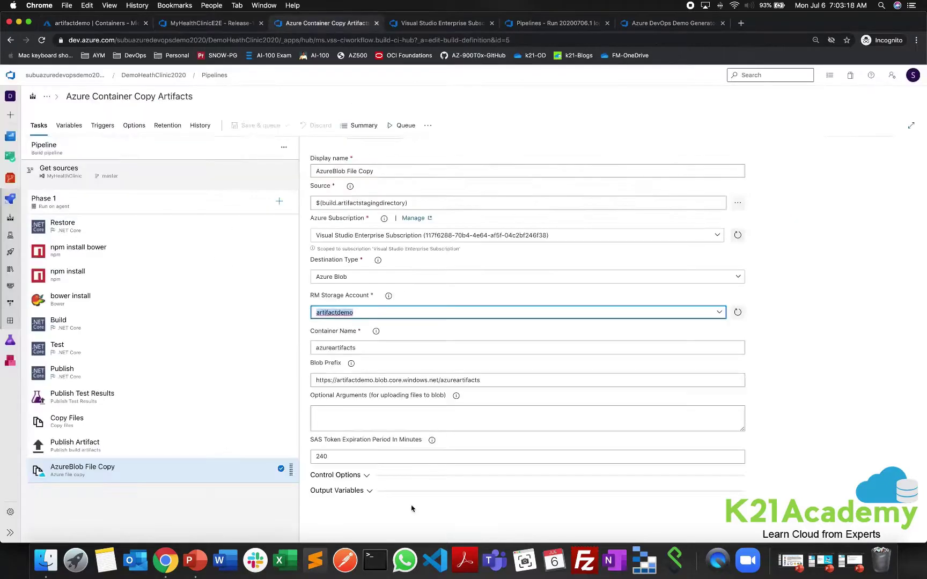
pyautogui.click(363, 346)
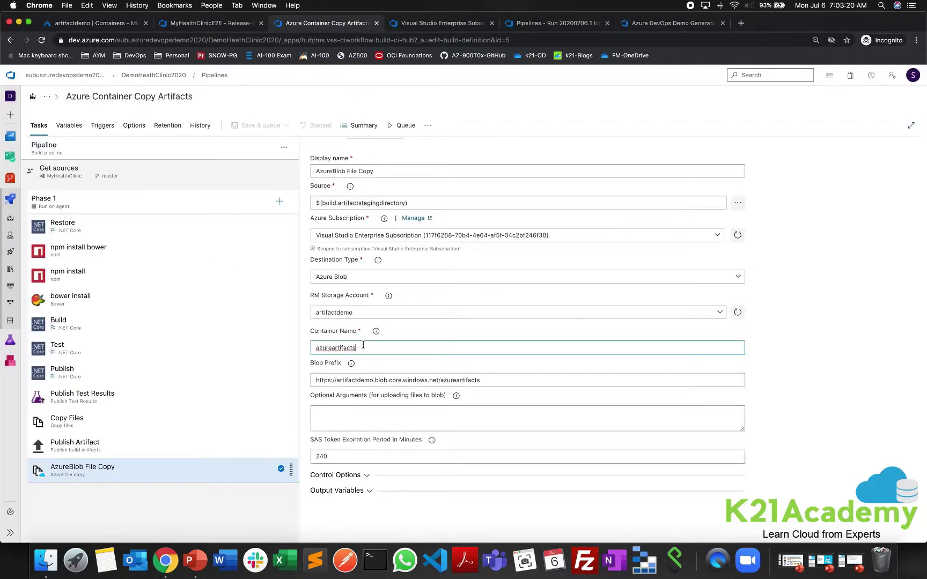
pyautogui.moveTo(313, 382); pyautogui.dragTo(497, 381)
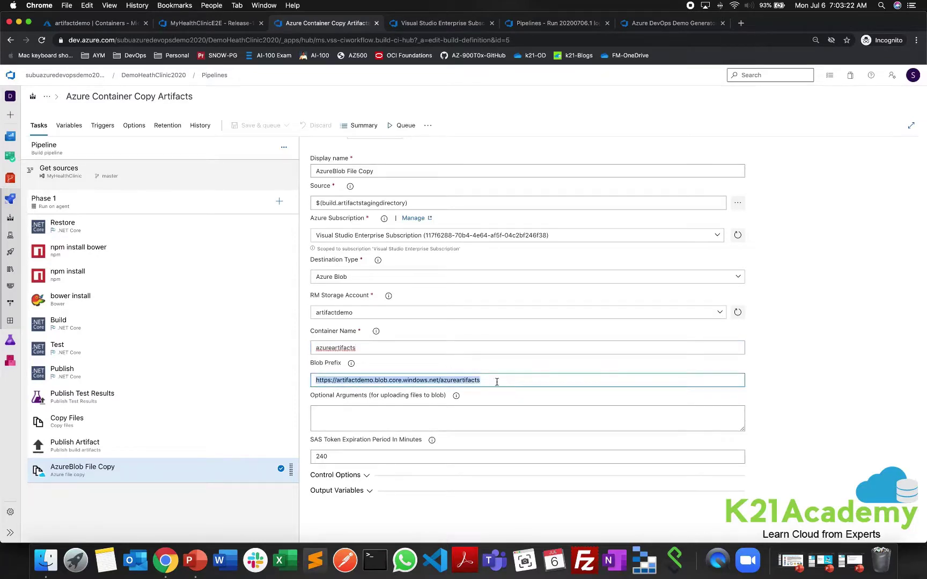
# Find the azureartifacts container's URL in its Azure portal properties and compare it with the File Copy task's blob prefix.
pyautogui.click(143, 24)
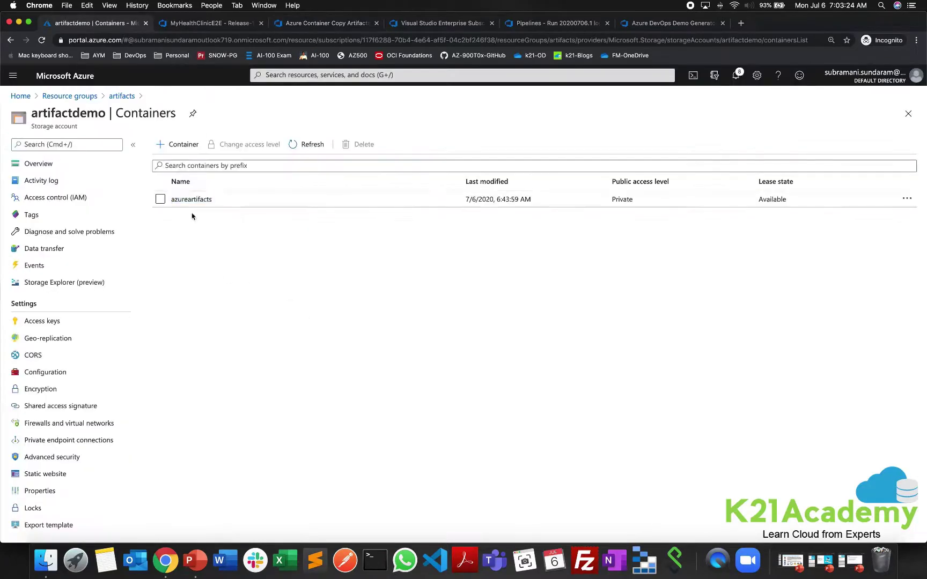
pyautogui.click(200, 201)
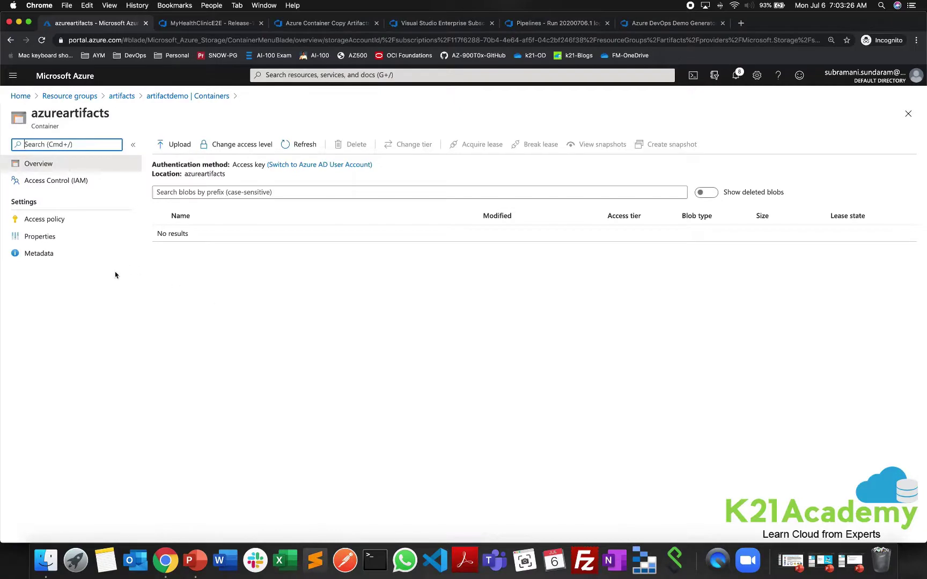
pyautogui.click(59, 241)
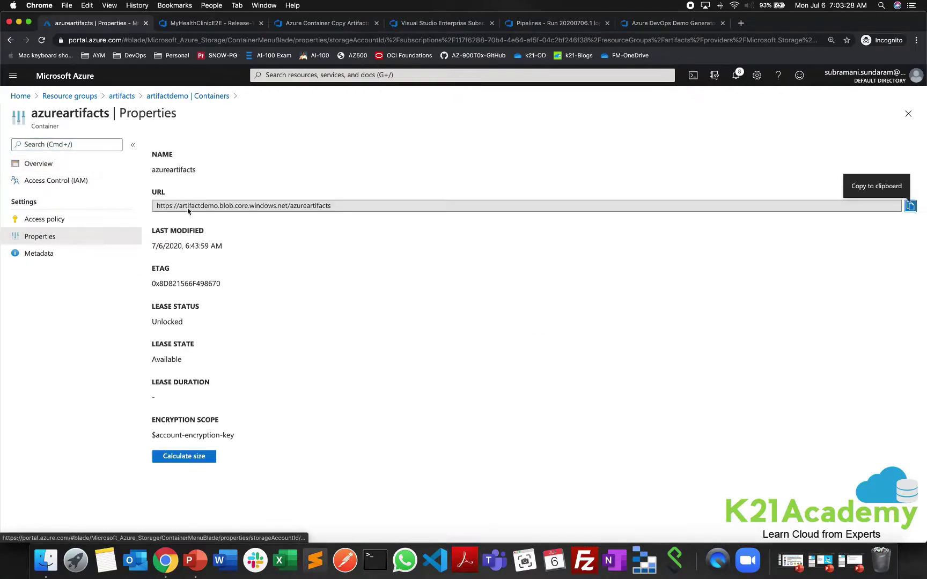
pyautogui.moveTo(155, 205); pyautogui.dragTo(333, 206)
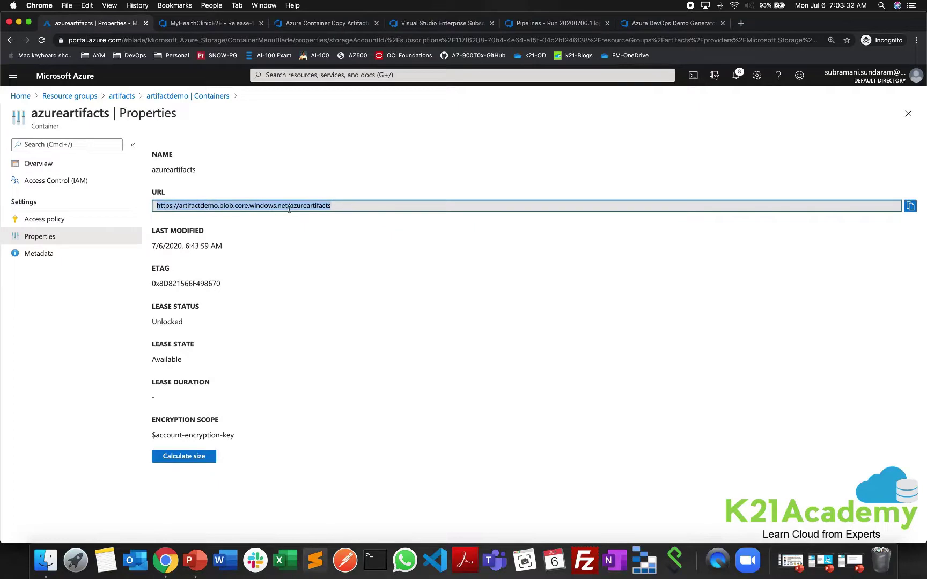
pyautogui.click(331, 23)
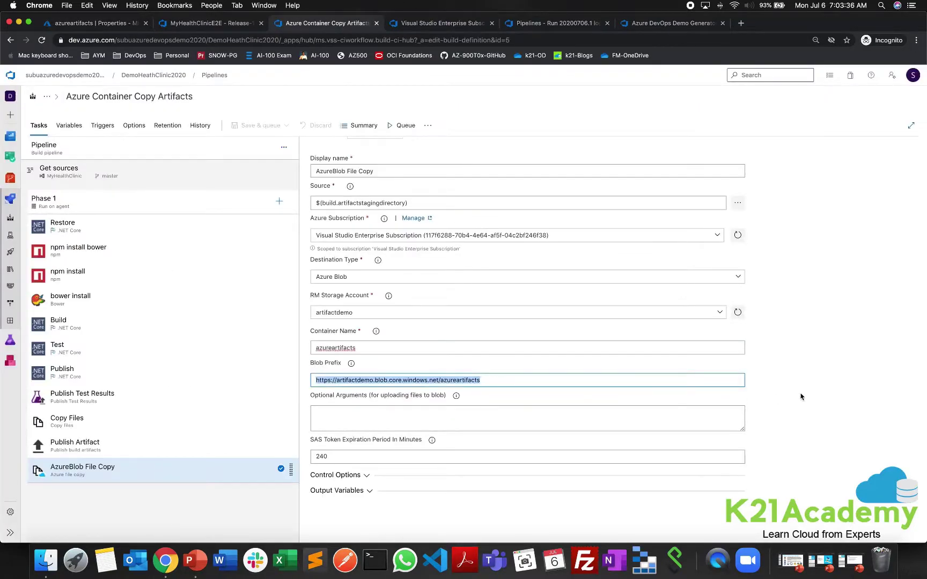
pyautogui.click(784, 406)
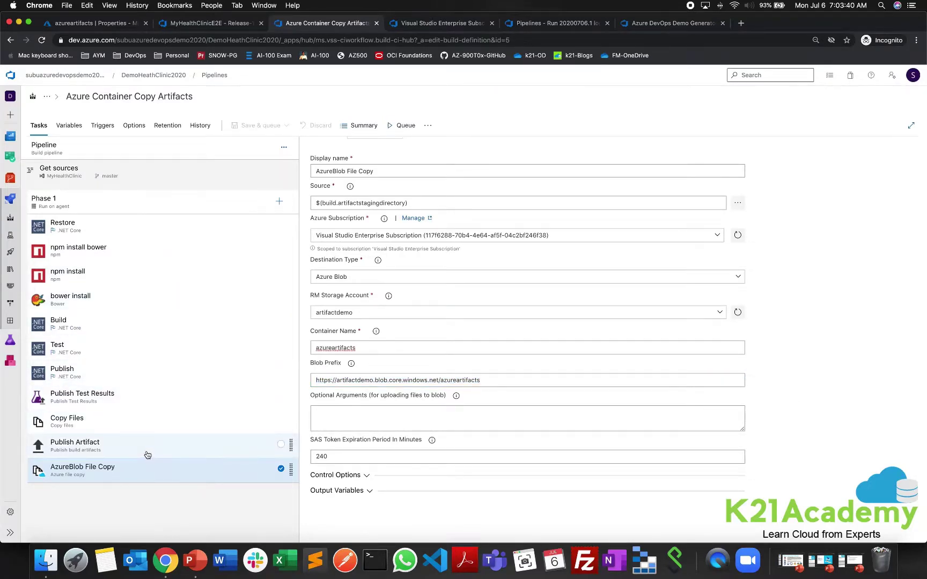
# Review the Publish Artifact task's settings and run the Azure Container Copy Artifacts pipeline on the master branch using the Azure Pipelines agent pool.
pyautogui.click(90, 449)
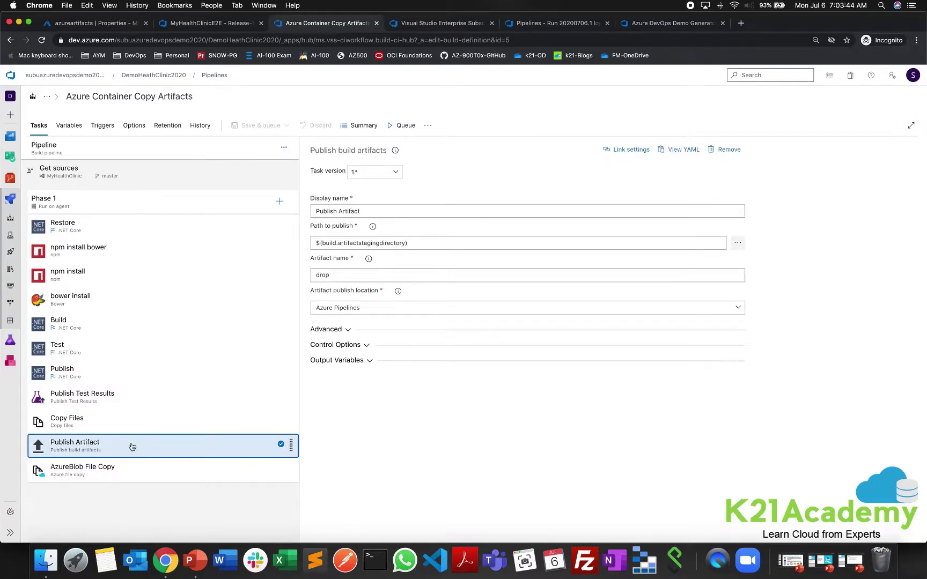
pyautogui.click(10, 532)
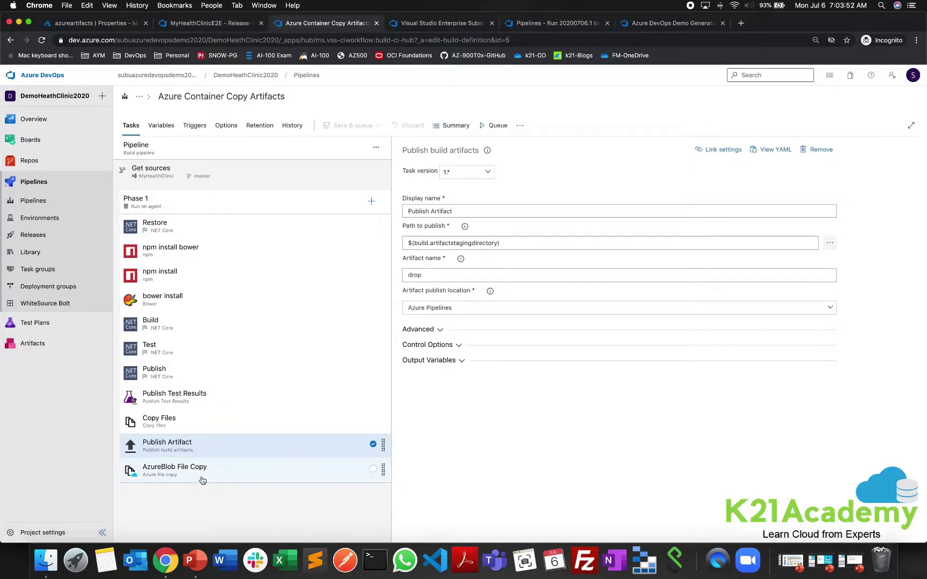
pyautogui.click(102, 533)
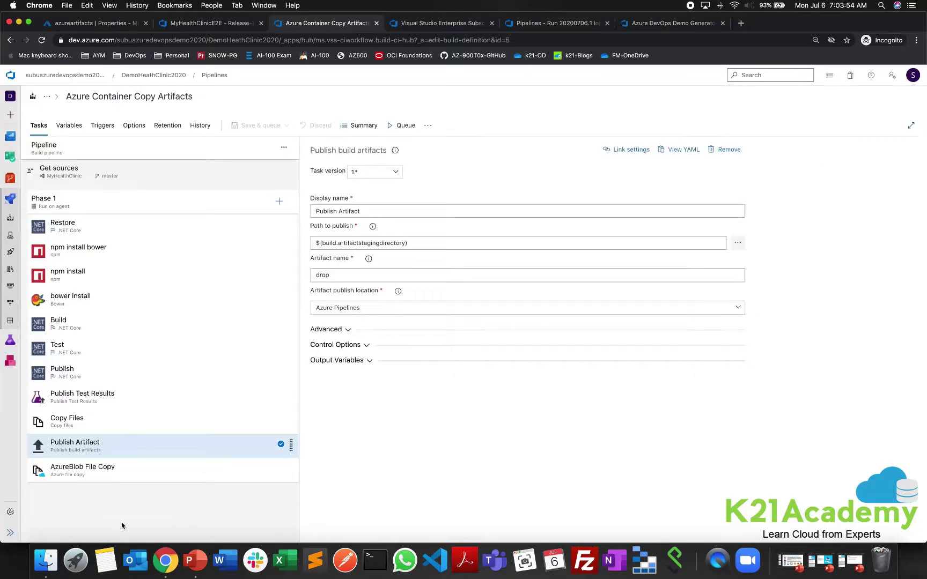
pyautogui.click(404, 125)
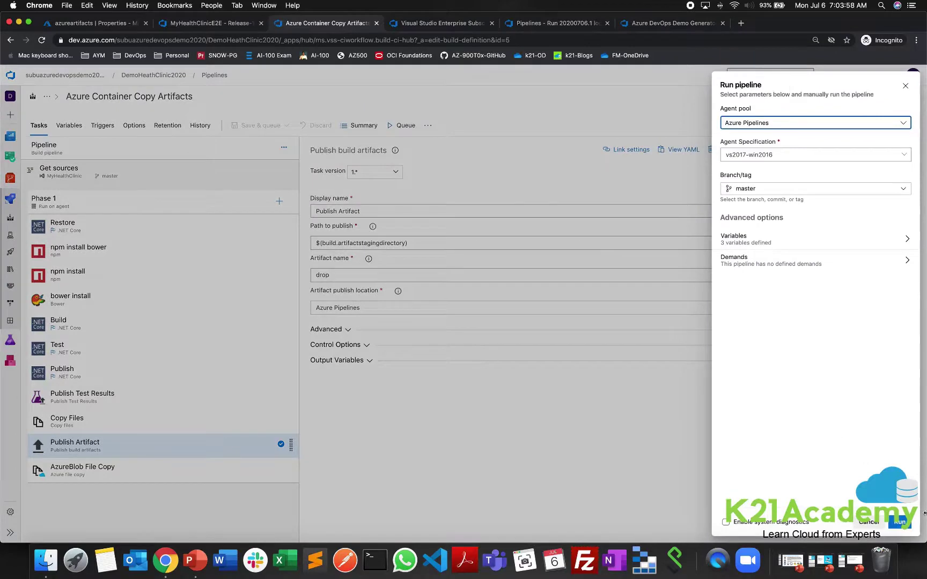
pyautogui.click(901, 522)
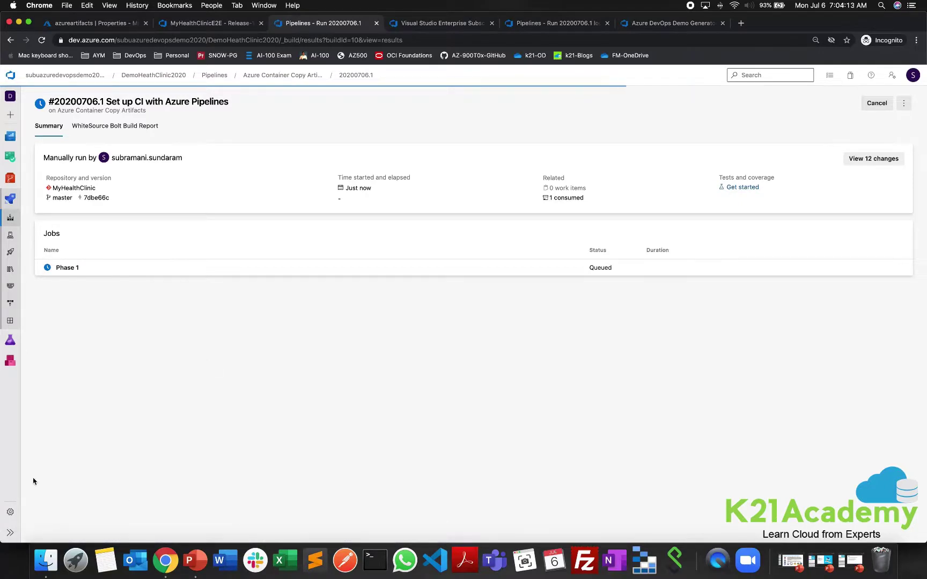
# Switch to the Azure portal and view the contents of the azureartifacts container in artifactdemo.
pyautogui.click(117, 26)
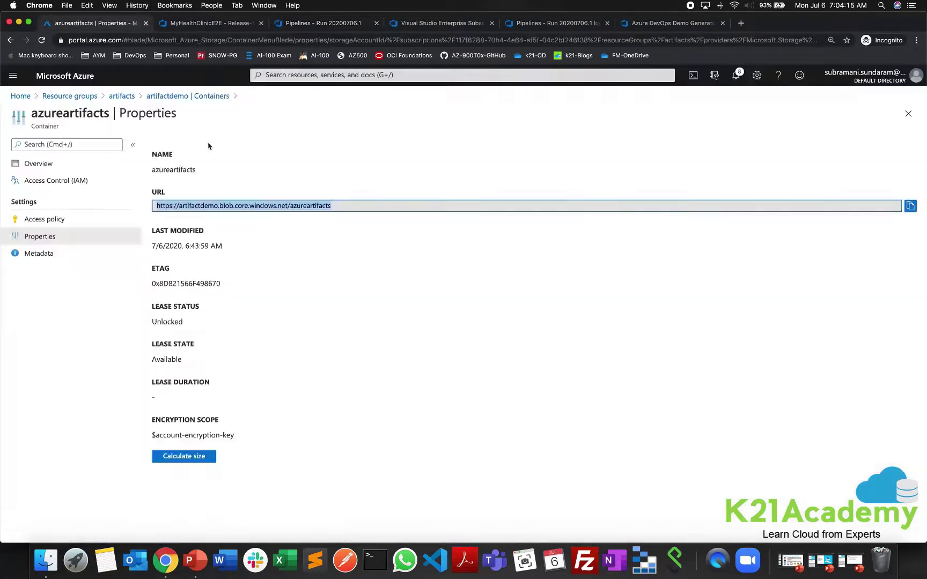
pyautogui.click(204, 96)
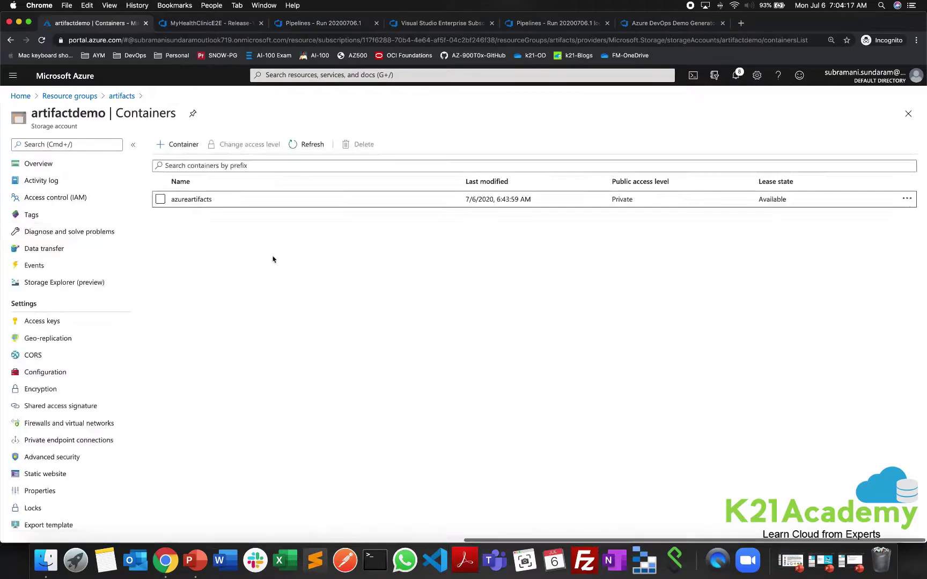
pyautogui.click(192, 200)
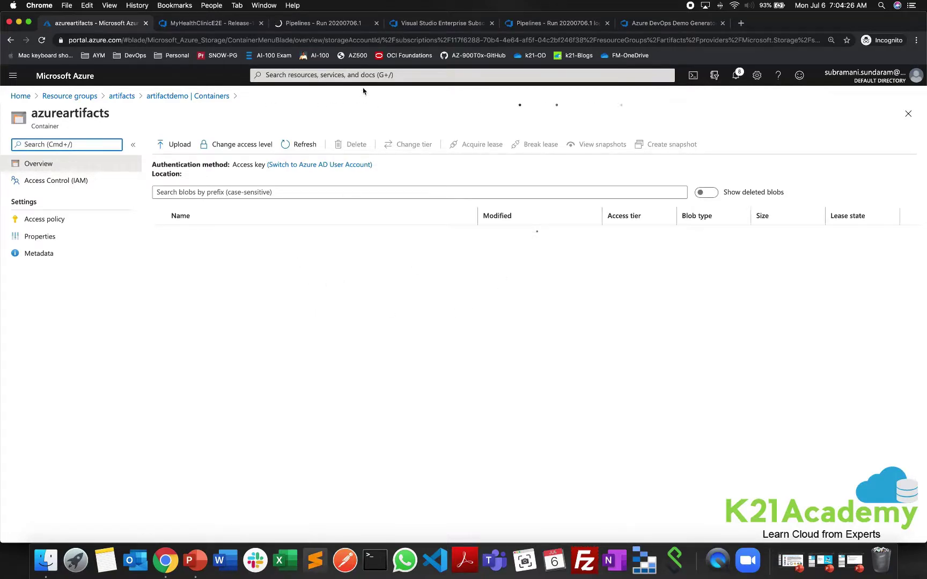
# Return to the pipeline run in Azure DevOps and examine the file upload progress in the Publish Artifact task's log.
pyautogui.click(332, 21)
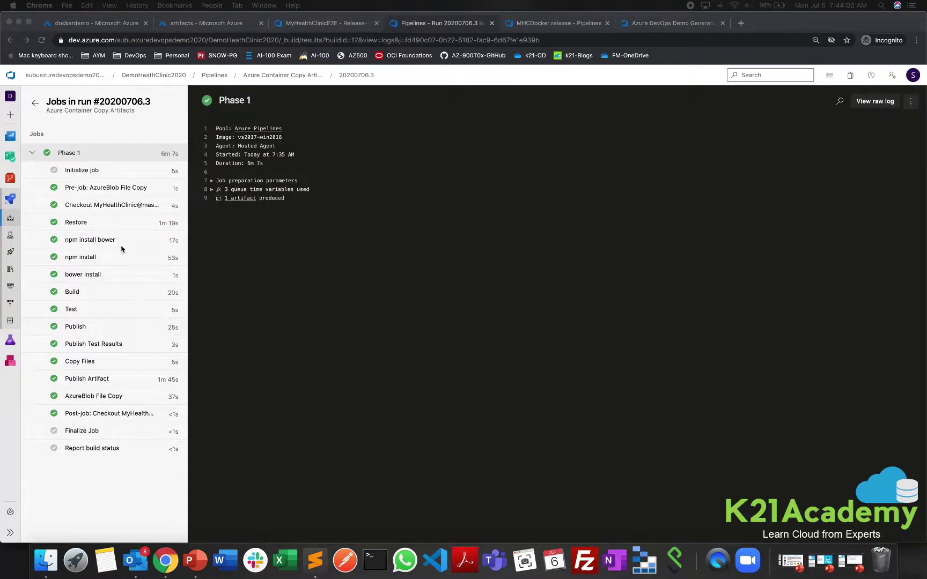
pyautogui.click(100, 380)
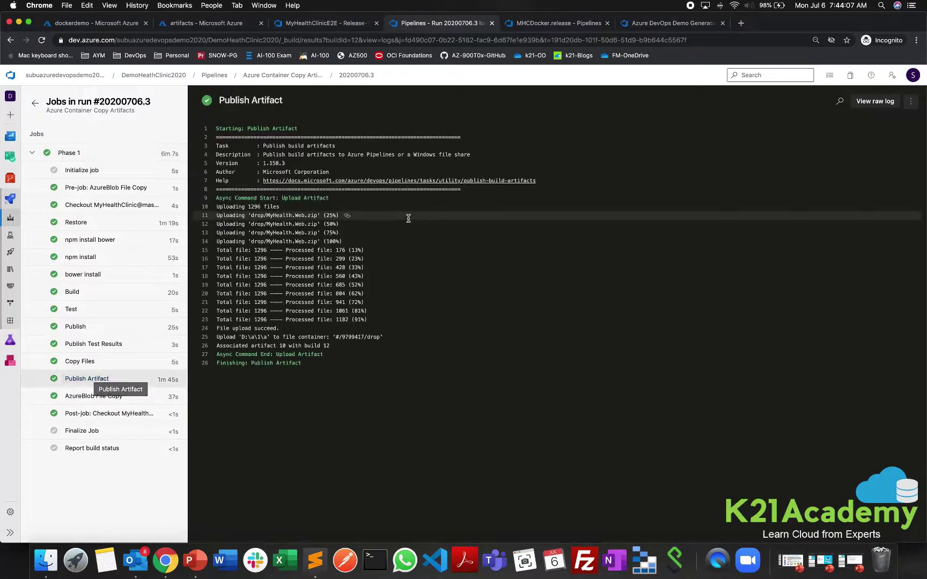
pyautogui.moveTo(394, 327); pyautogui.dragTo(232, 266)
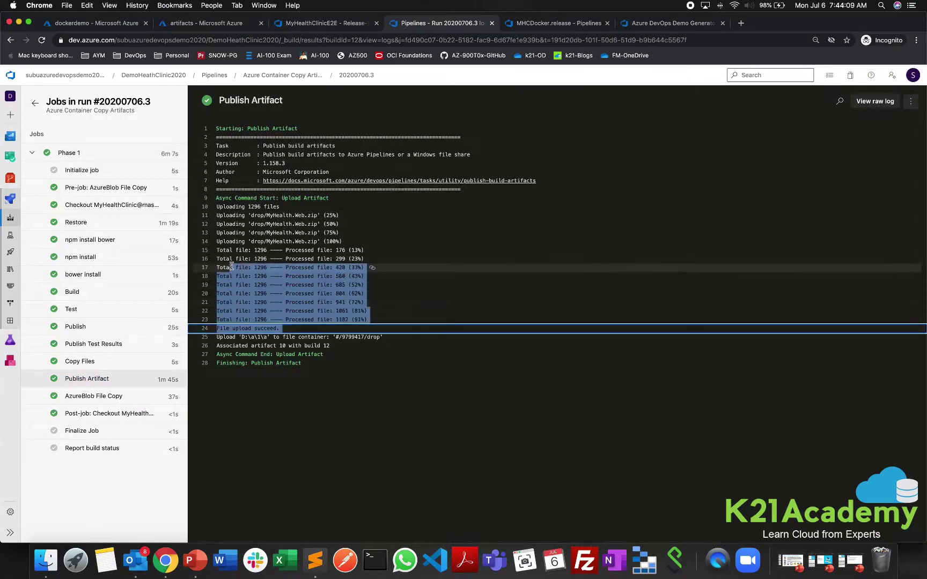
pyautogui.click(231, 266)
# Examine the AzureBlob File Copy log for the transfer summary, the AzCopy command, and the destination storage account and container.
pyautogui.click(165, 400)
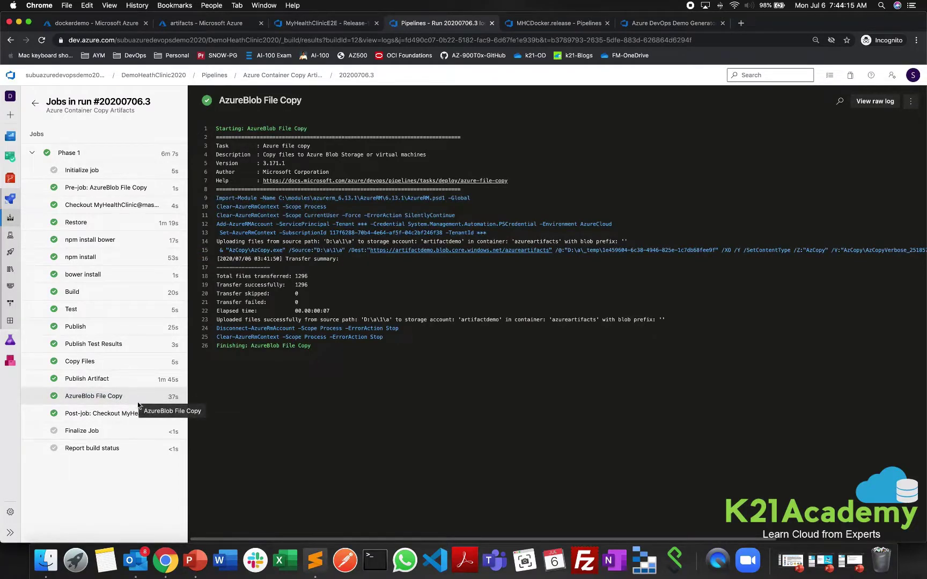
pyautogui.moveTo(216, 275); pyautogui.dragTo(326, 276)
pyautogui.click(216, 287)
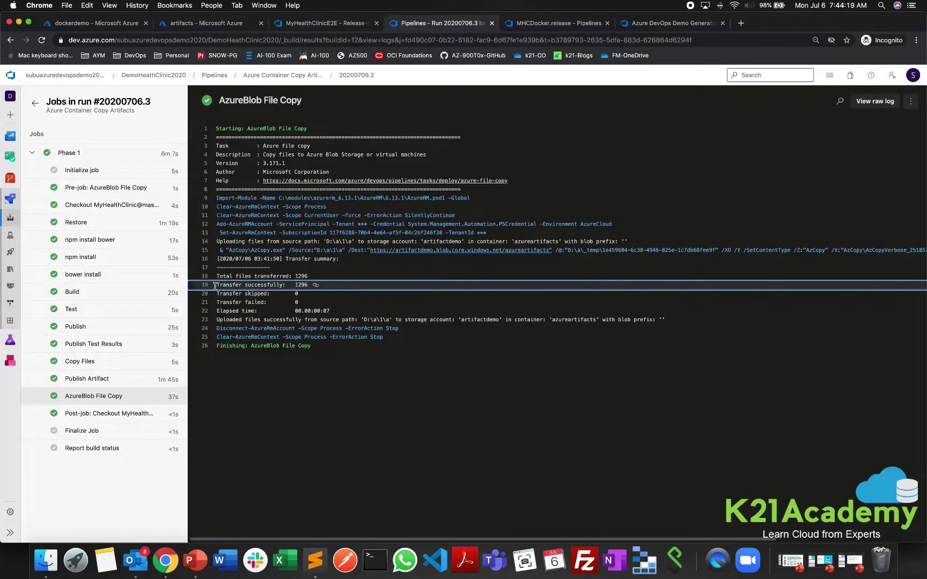
pyautogui.moveTo(224, 251); pyautogui.dragTo(290, 251)
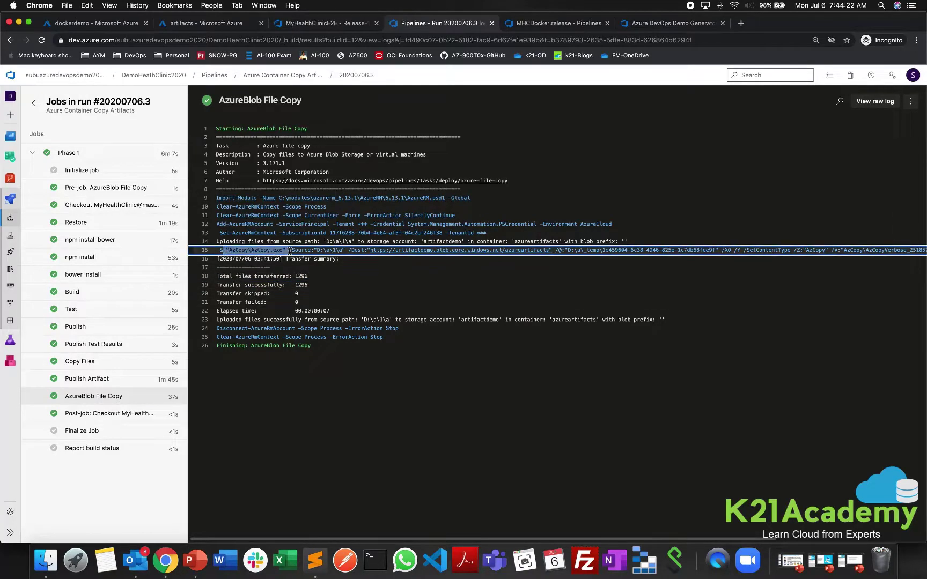
pyautogui.doubleClick(479, 320)
pyautogui.doubleClick(570, 320)
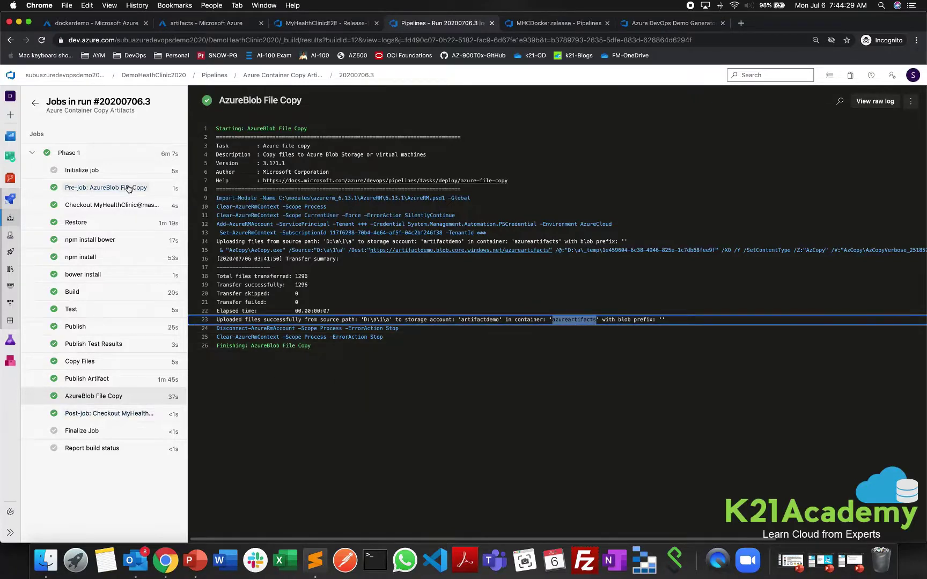
pyautogui.click(112, 469)
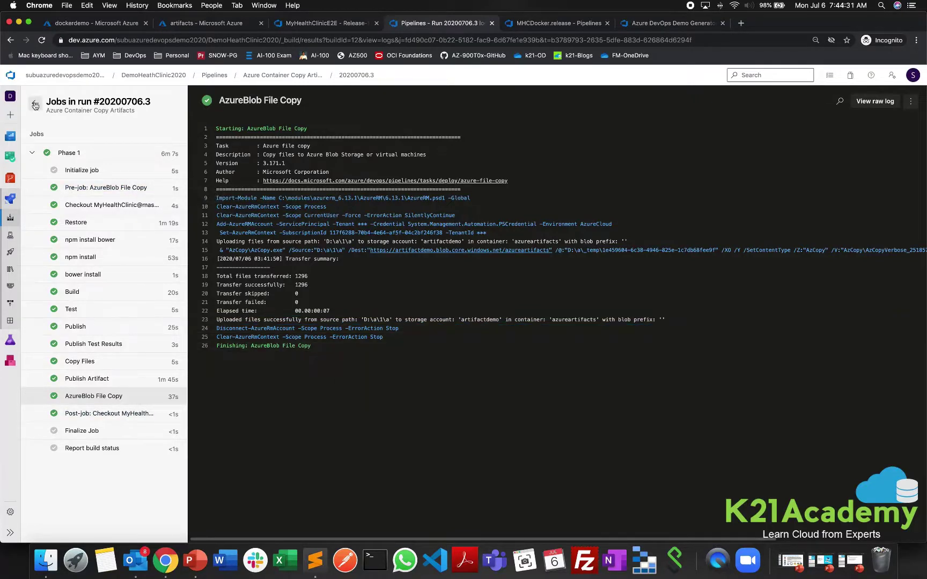
# Go back to the summary of run 20200706.3 and open its list of published artifacts.
pyautogui.click(30, 102)
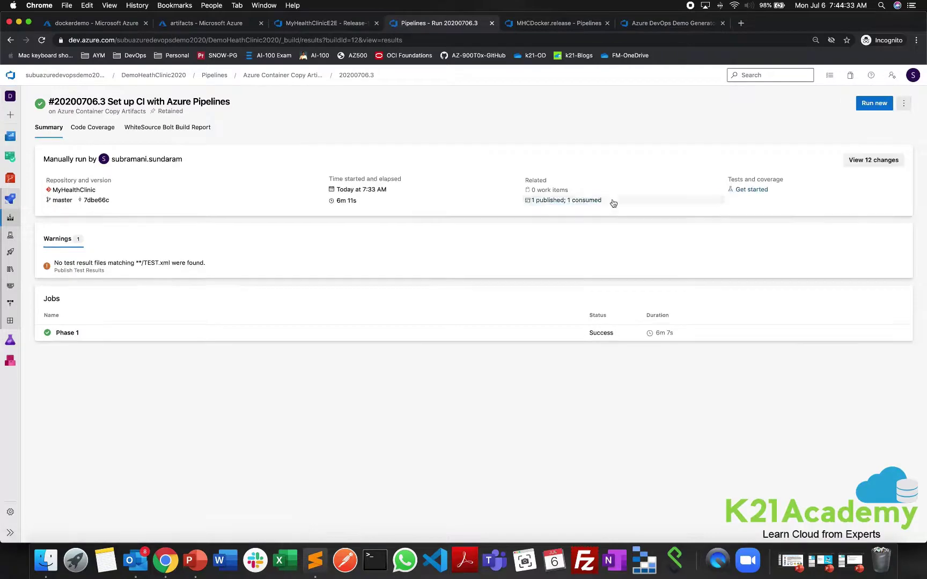
pyautogui.click(546, 202)
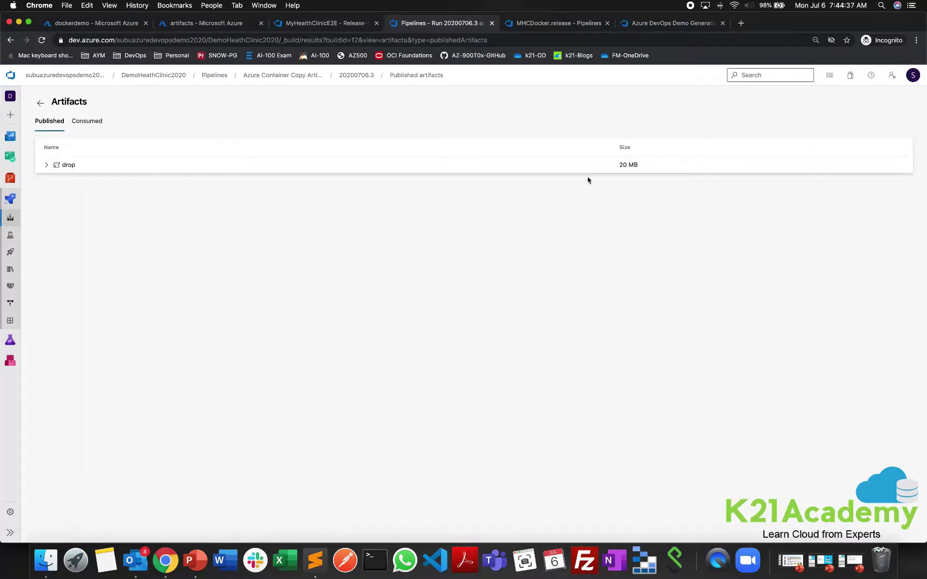
# Expand the published drop artifact, and in the Azure portal open the azureartifacts container of the artifactdemo storage account.
pyautogui.click(45, 166)
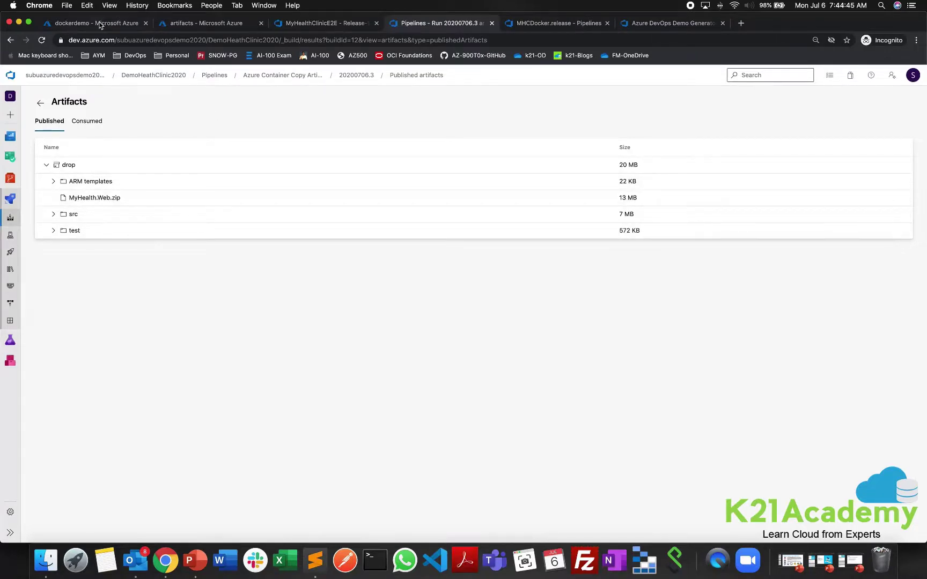
pyautogui.click(209, 24)
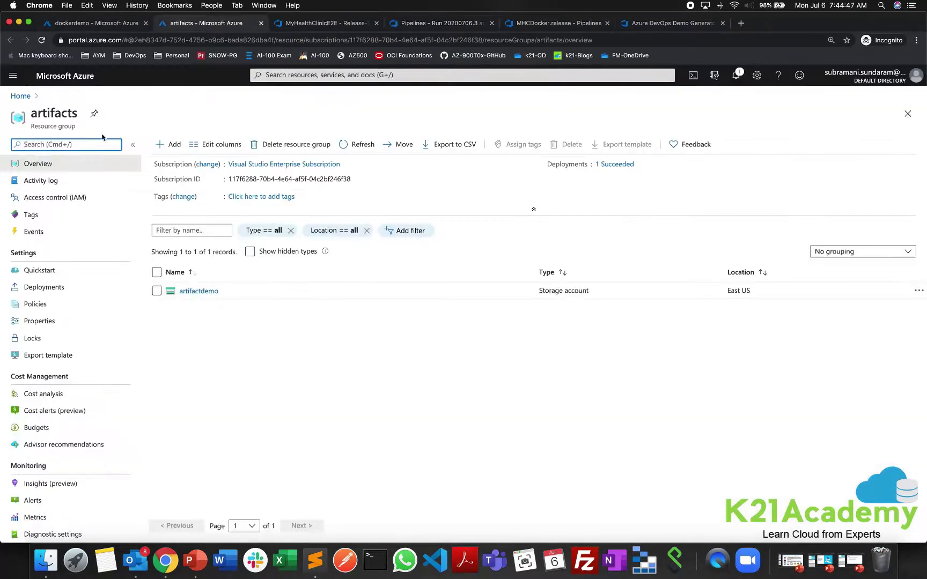
pyautogui.click(181, 103)
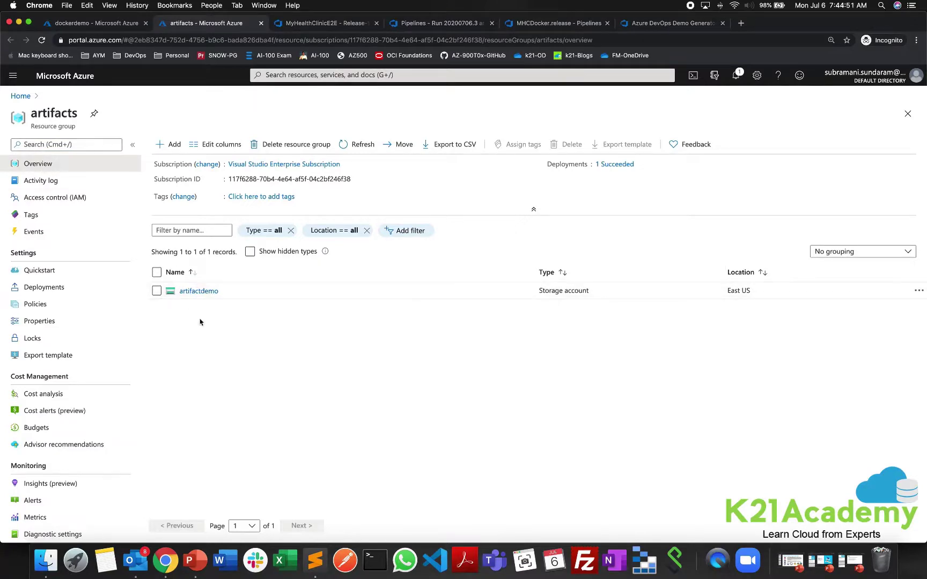
pyautogui.click(215, 292)
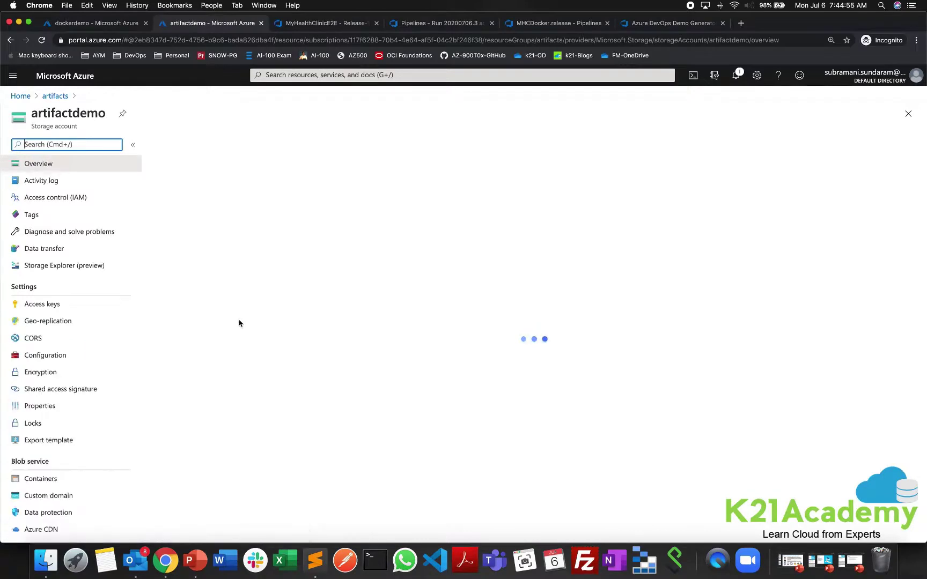
pyautogui.click(222, 324)
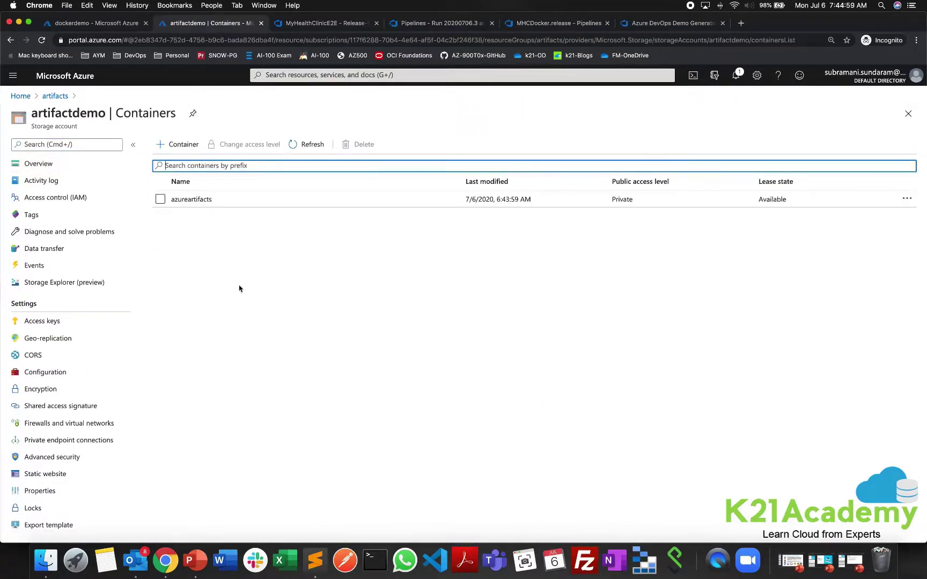
pyautogui.click(192, 200)
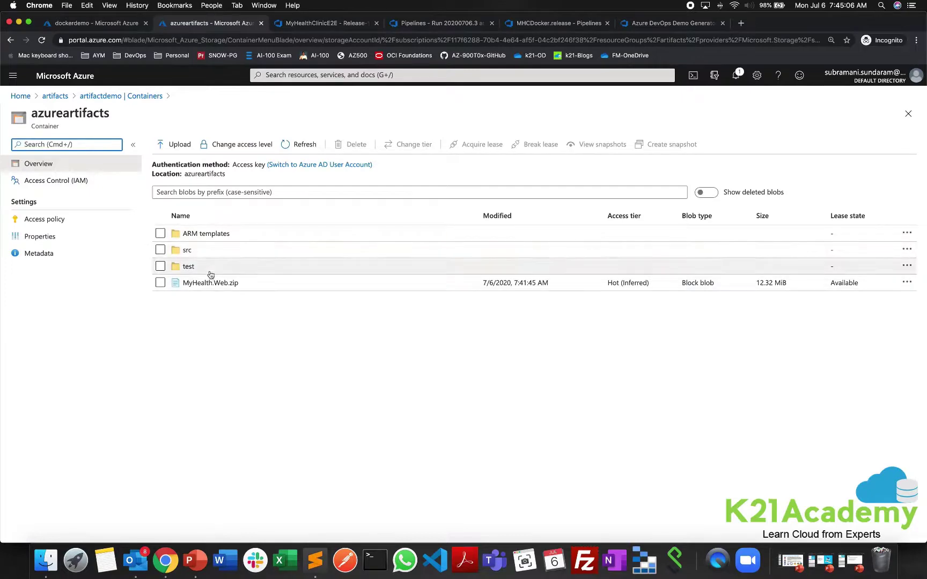
# Compare the drop artifact's files and folders in Azure DevOps with the contents of the azureartifacts container in the Azure portal.
pyautogui.click(349, 24)
pyautogui.click(433, 24)
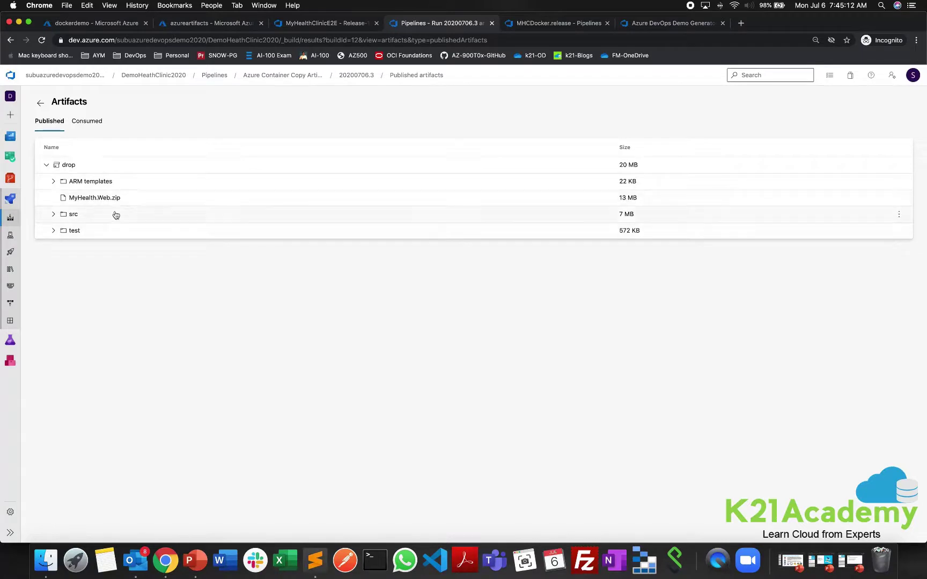
pyautogui.click(193, 24)
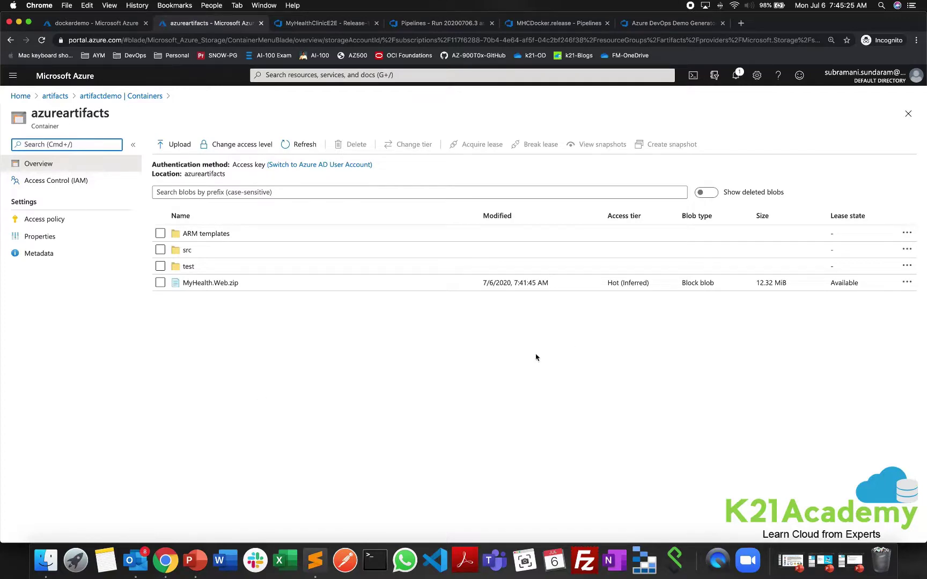
# Switch back to Azure DevOps and open the Phase 1 job details of run 20200706.3.
pyautogui.click(440, 23)
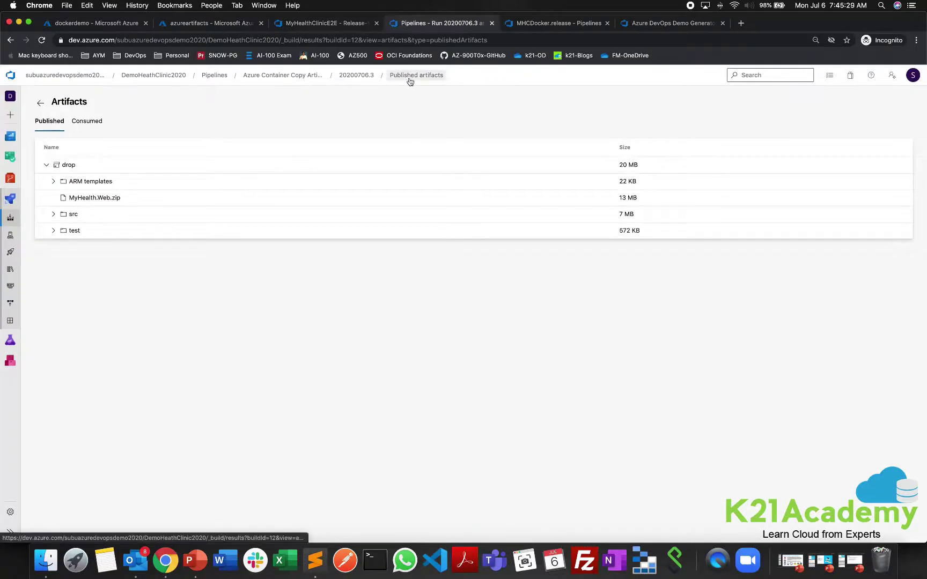
pyautogui.click(367, 79)
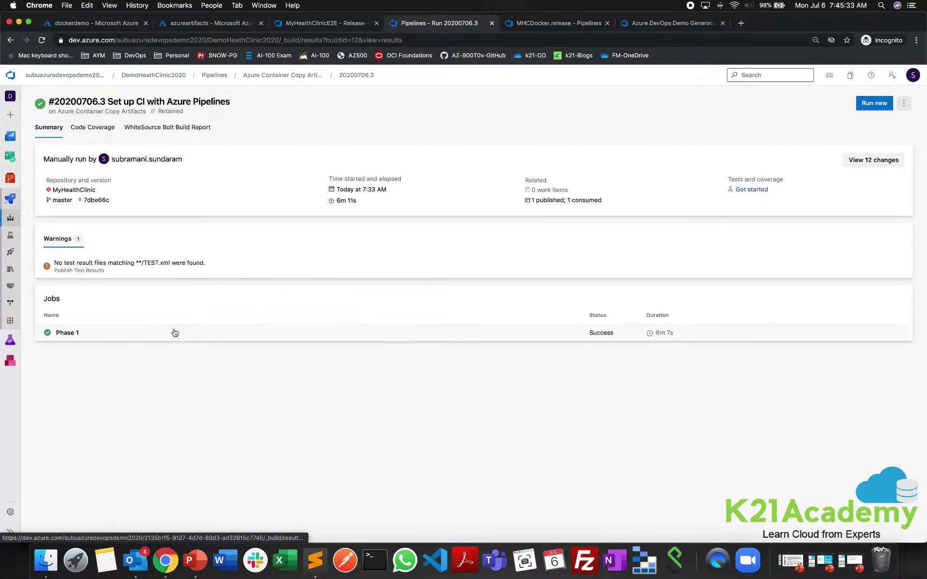
pyautogui.click(185, 334)
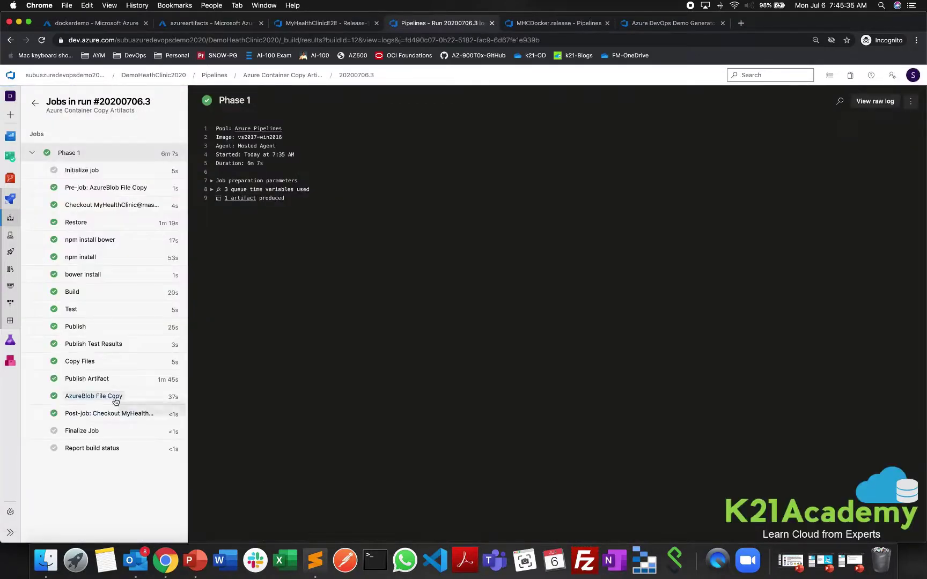